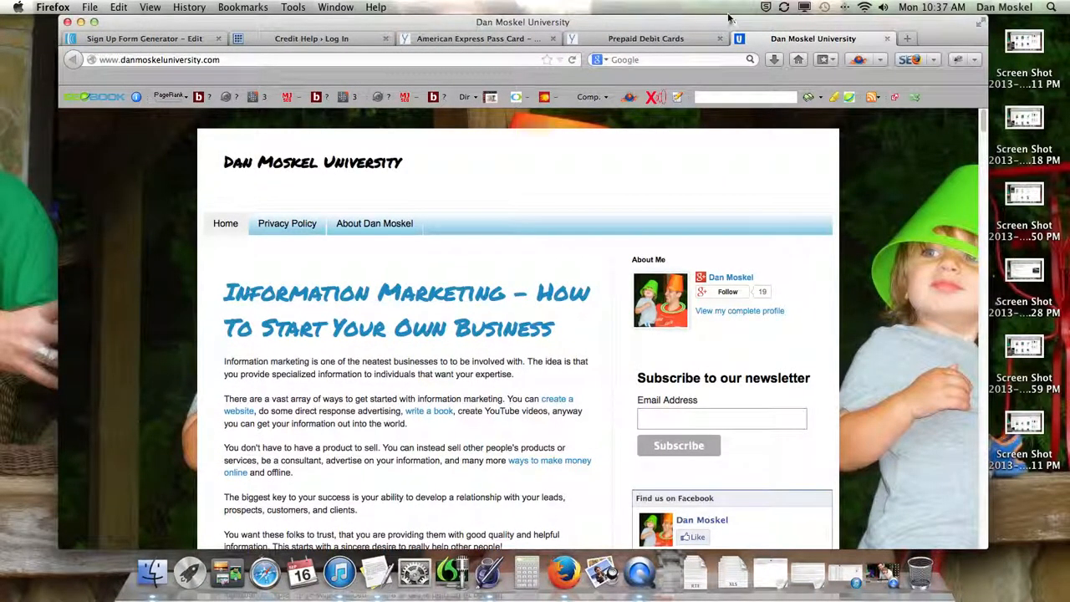
Step: Look through the American Express Pass Card review on the credit help site and return to that site's home page
{"action": "left_click", "coordinate": [171, 37]}
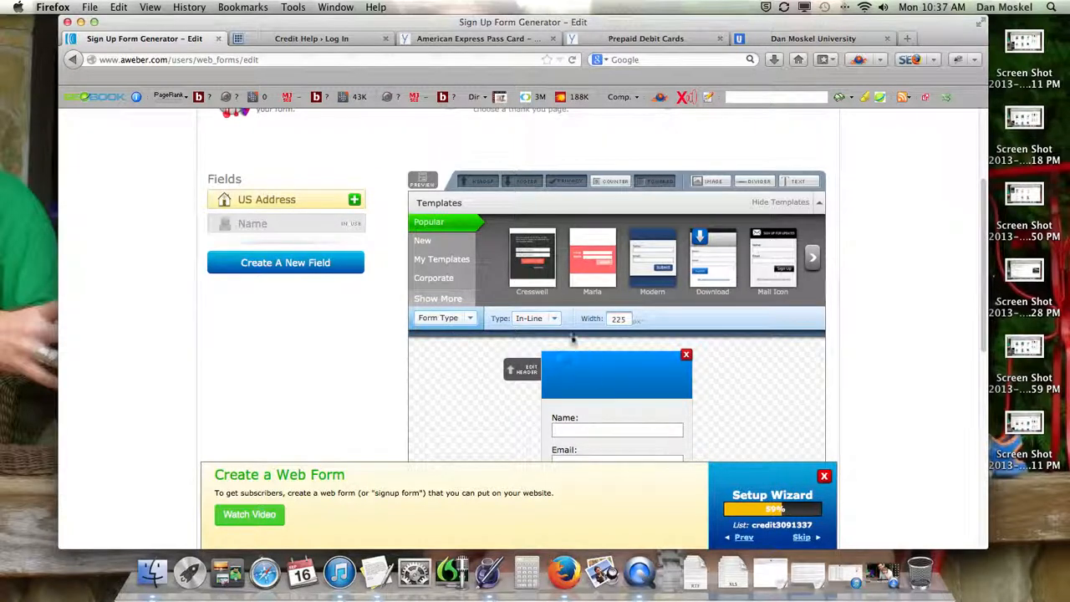
{"action": "left_click", "coordinate": [507, 37]}
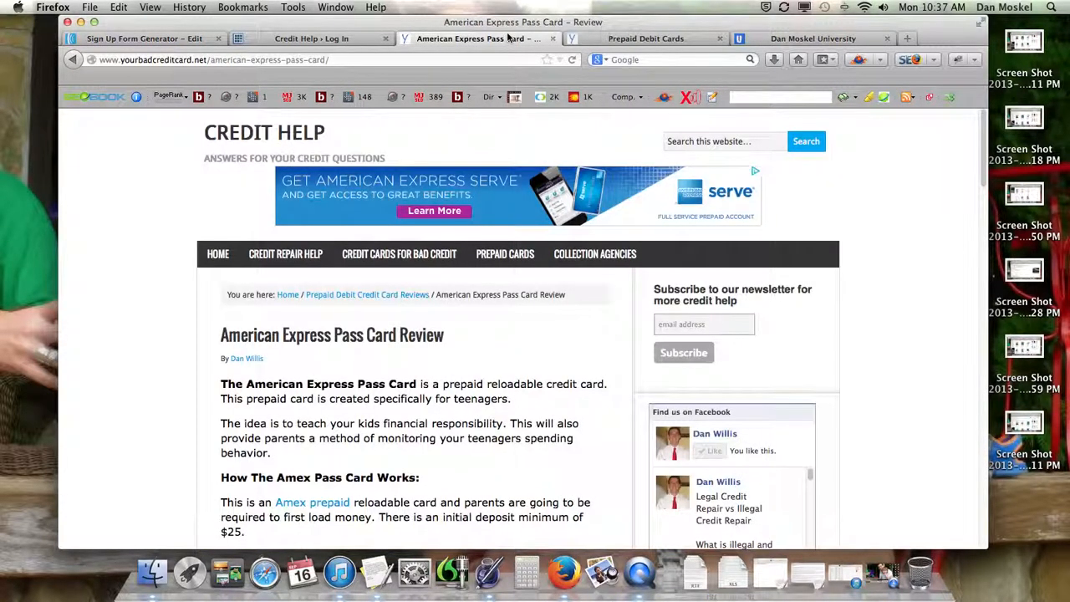
{"action": "scroll", "coordinate": [458, 349], "scroll_direction": "down", "scroll_amount": 3}
{"action": "scroll", "coordinate": [463, 355], "scroll_direction": "down", "scroll_amount": 15}
{"action": "scroll", "coordinate": [467, 352], "scroll_direction": "down", "scroll_amount": 2}
{"action": "scroll", "coordinate": [467, 355], "scroll_direction": "up", "scroll_amount": 5}
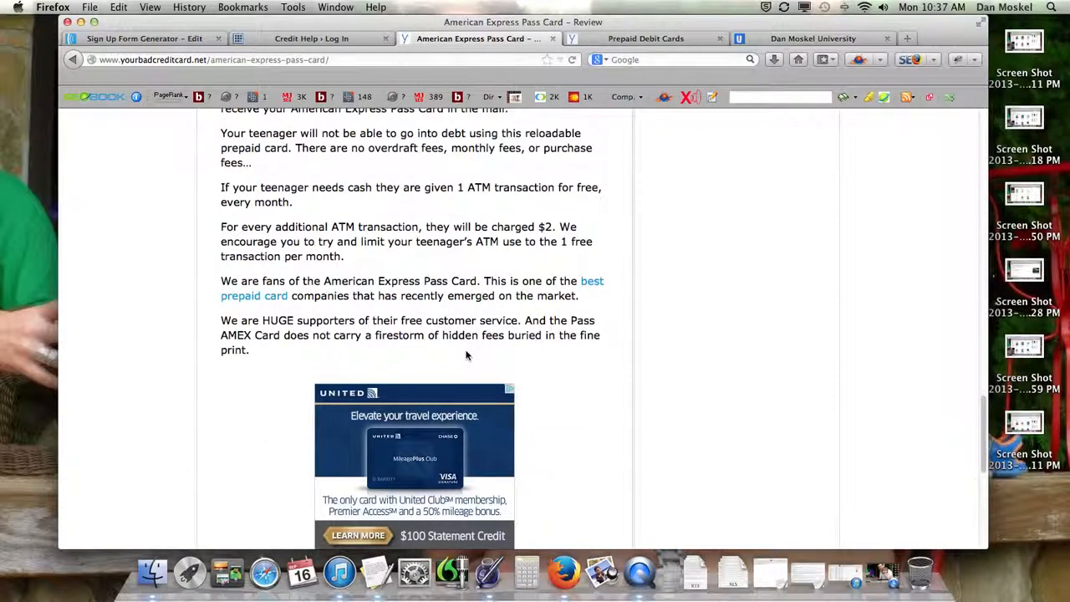
{"action": "scroll", "coordinate": [467, 356], "scroll_direction": "up", "scroll_amount": 15}
{"action": "left_click", "coordinate": [217, 255]}
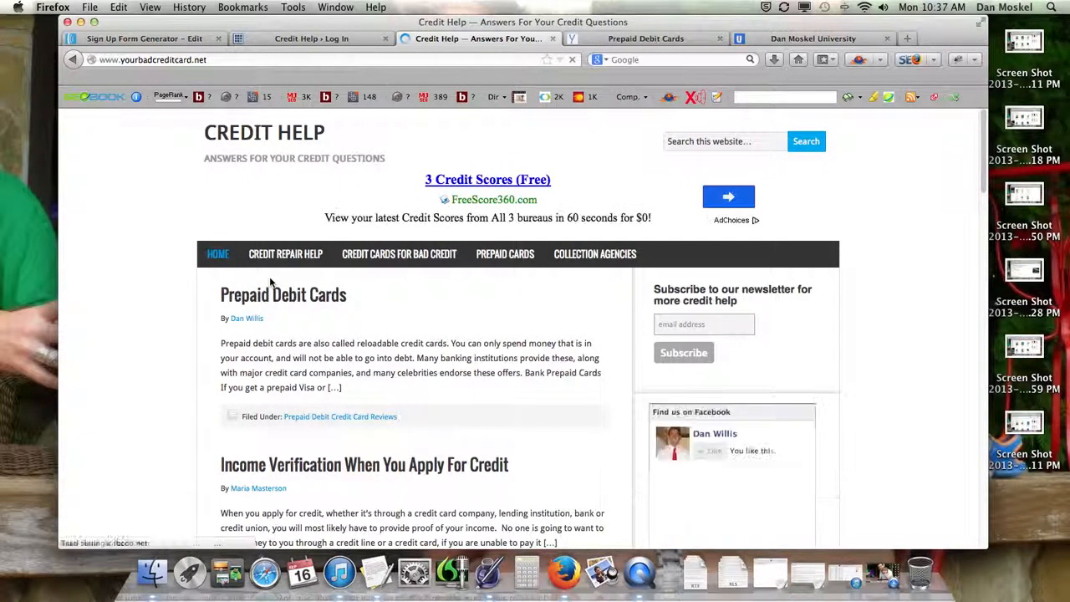
Step: Read down the Prepaid Debit Cards article to its newsletter invitation in a separate window, and close that window
{"action": "left_click_drag", "start_coordinate": [615, 41], "coordinate": [408, 430]}
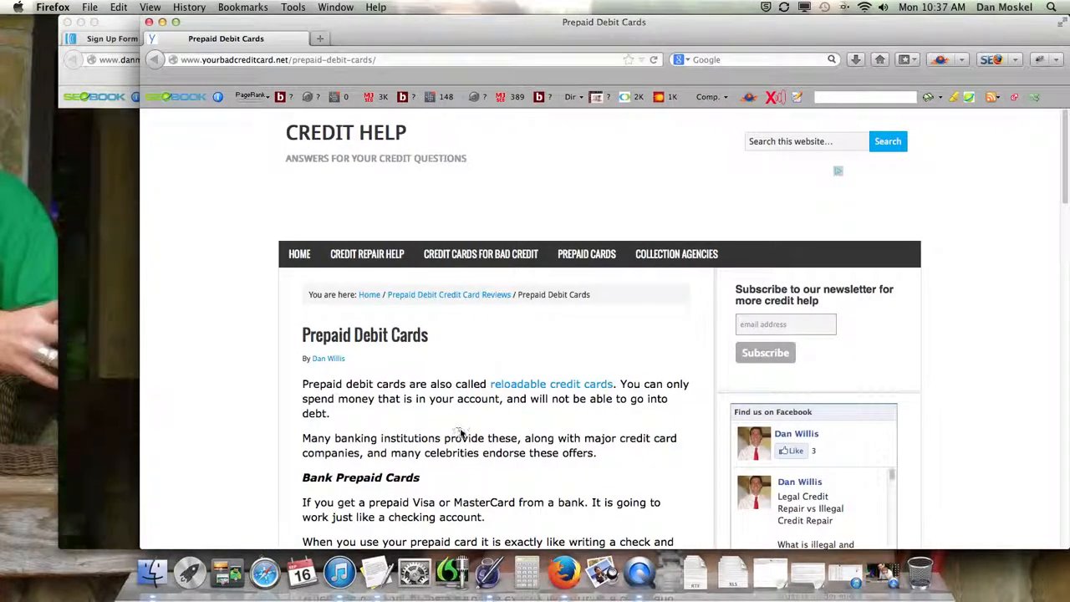
{"action": "scroll", "coordinate": [497, 435], "scroll_direction": "down", "scroll_amount": 20}
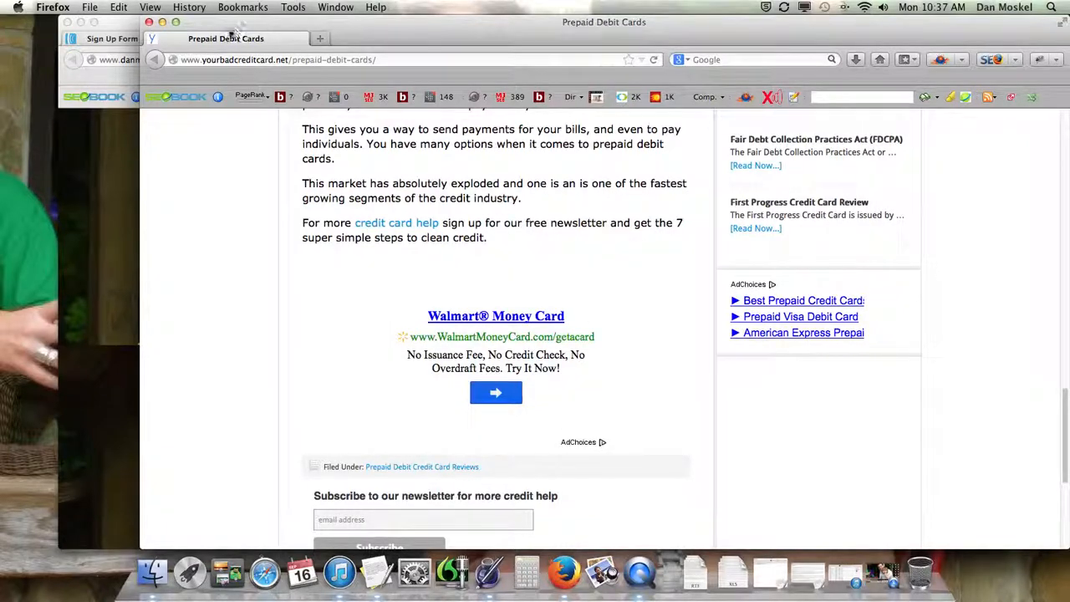
{"action": "left_click", "coordinate": [162, 21]}
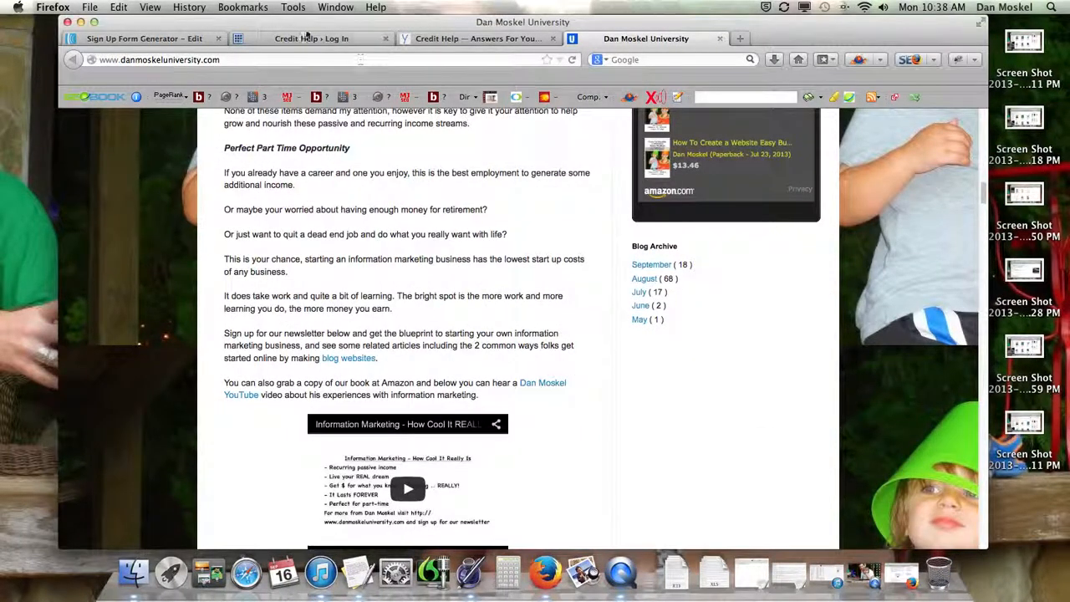
Step: Return to the AWeber sign-up form editor and dismiss the Setup Wizard banner
{"action": "left_click", "coordinate": [160, 40]}
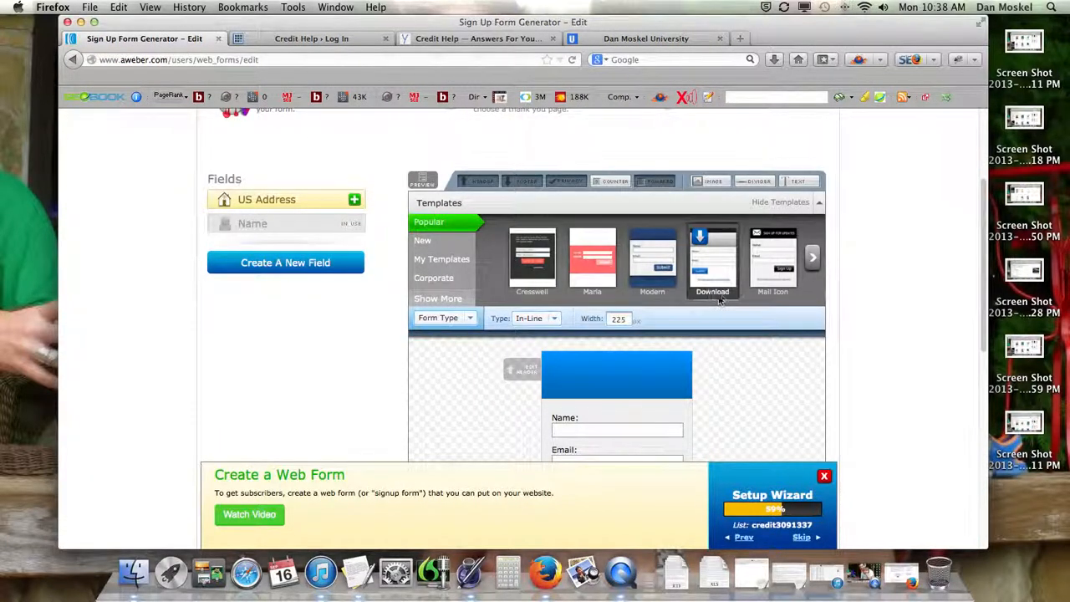
{"action": "scroll", "coordinate": [911, 308], "scroll_direction": "down", "scroll_amount": 3}
{"action": "scroll", "coordinate": [911, 307], "scroll_direction": "up", "scroll_amount": 3}
{"action": "left_click", "coordinate": [825, 475]}
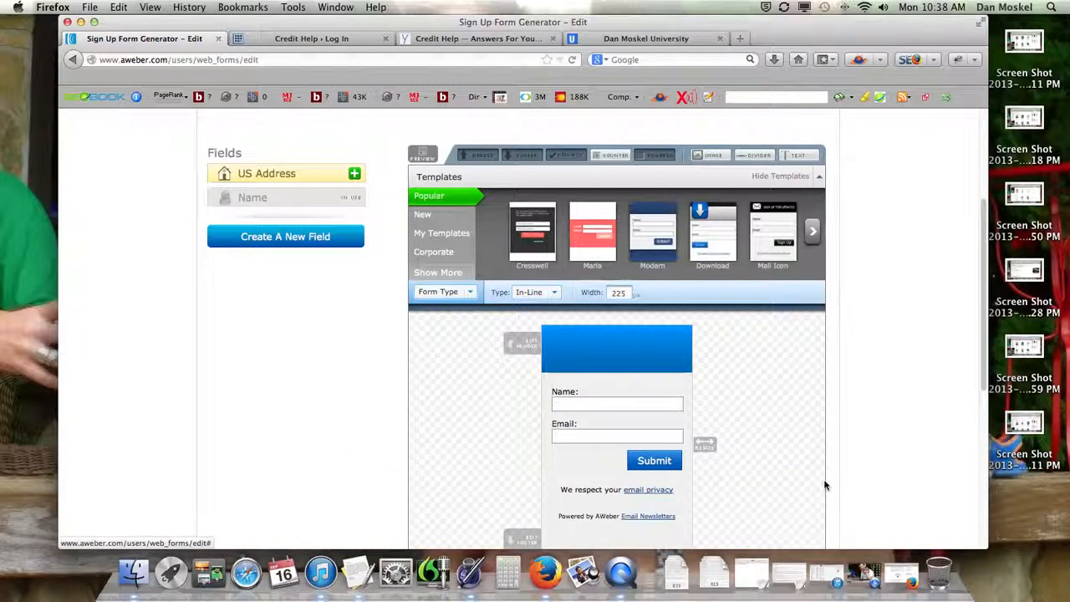
Step: Open the "Income Verification When You Apply For Credit" article from the credit help home page in a new tab
{"action": "left_click", "coordinate": [485, 39]}
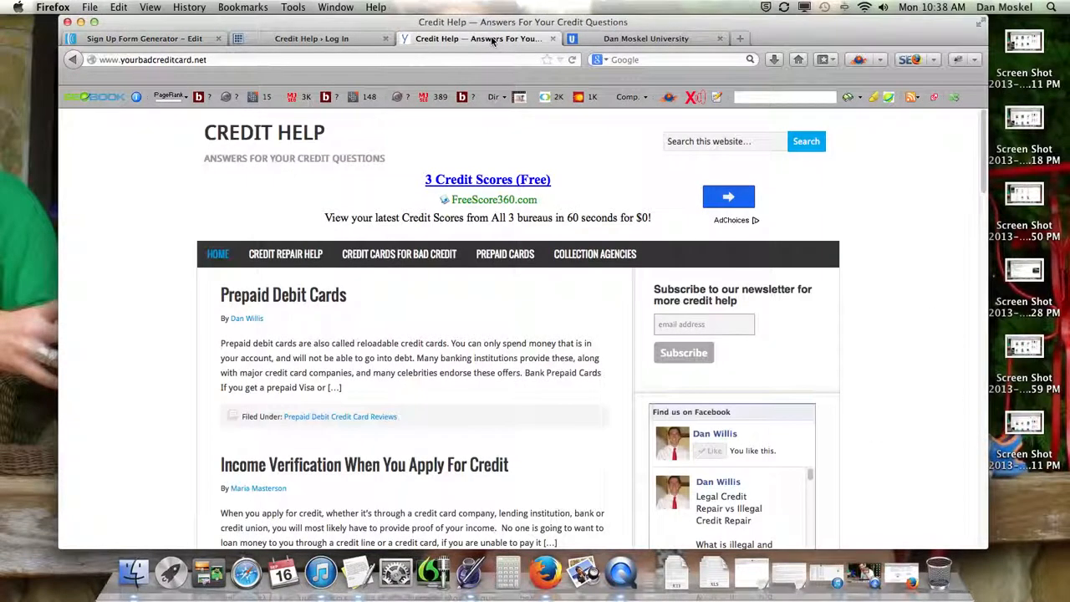
{"action": "right_click", "coordinate": [355, 467]}
{"action": "left_click", "coordinate": [401, 320]}
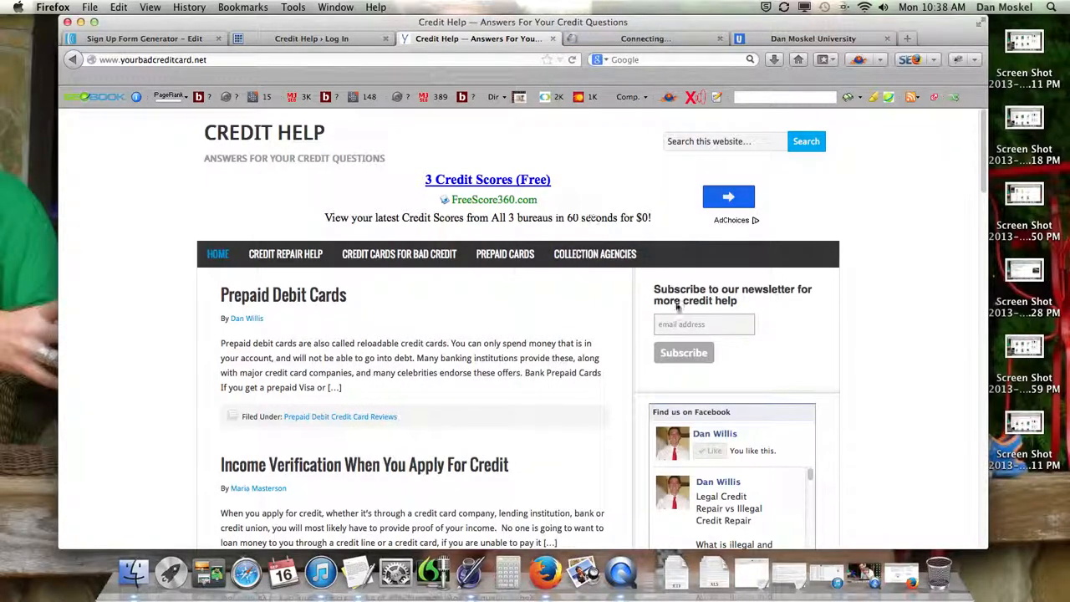
{"action": "left_click", "coordinate": [637, 39]}
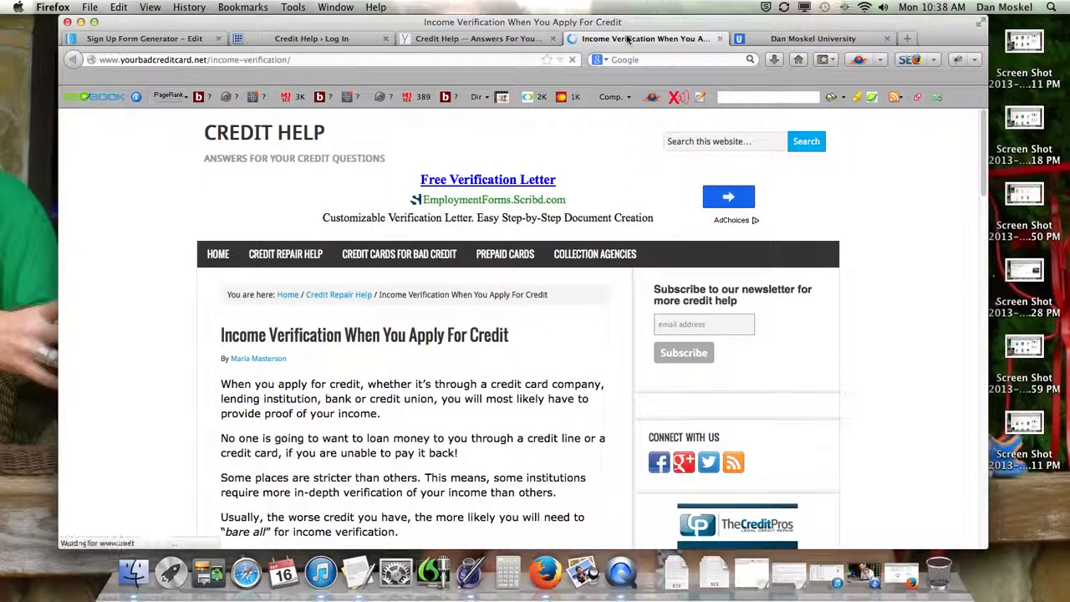
Step: Examine the article's closing newsletter and related-articles invitation and the subscribe form beneath it
{"action": "scroll", "coordinate": [461, 336], "scroll_direction": "down", "scroll_amount": 10}
{"action": "scroll", "coordinate": [460, 336], "scroll_direction": "down", "scroll_amount": 12}
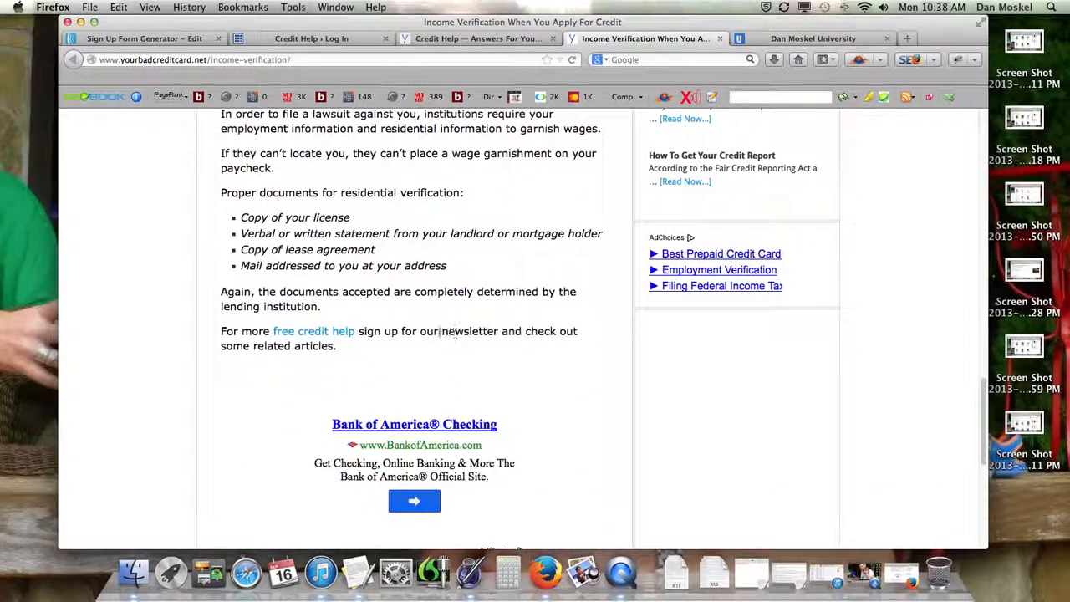
{"action": "left_click_drag", "start_coordinate": [259, 347], "coordinate": [338, 356]}
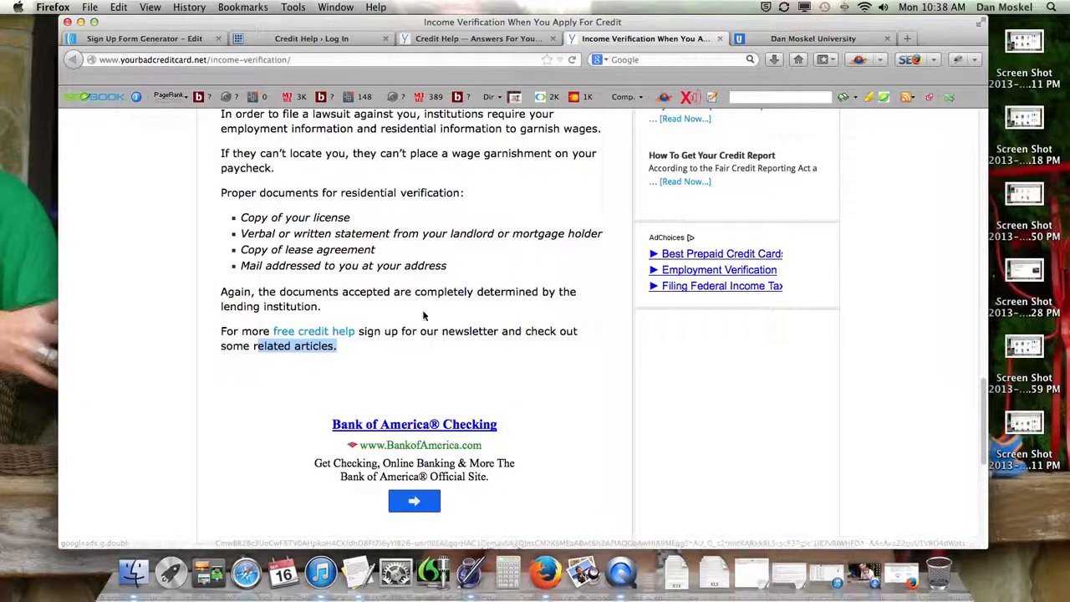
{"action": "scroll", "coordinate": [422, 314], "scroll_direction": "down", "scroll_amount": 5}
{"action": "scroll", "coordinate": [422, 314], "scroll_direction": "down", "scroll_amount": 1}
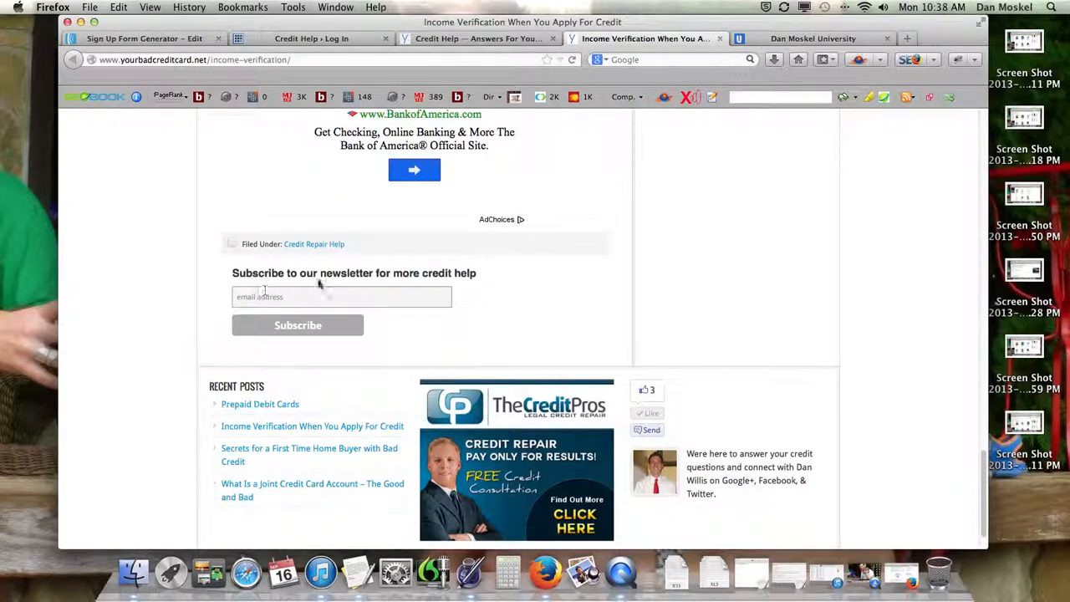
{"action": "scroll", "coordinate": [325, 311], "scroll_direction": "up", "scroll_amount": 4}
{"action": "scroll", "coordinate": [325, 311], "scroll_direction": "up", "scroll_amount": 15}
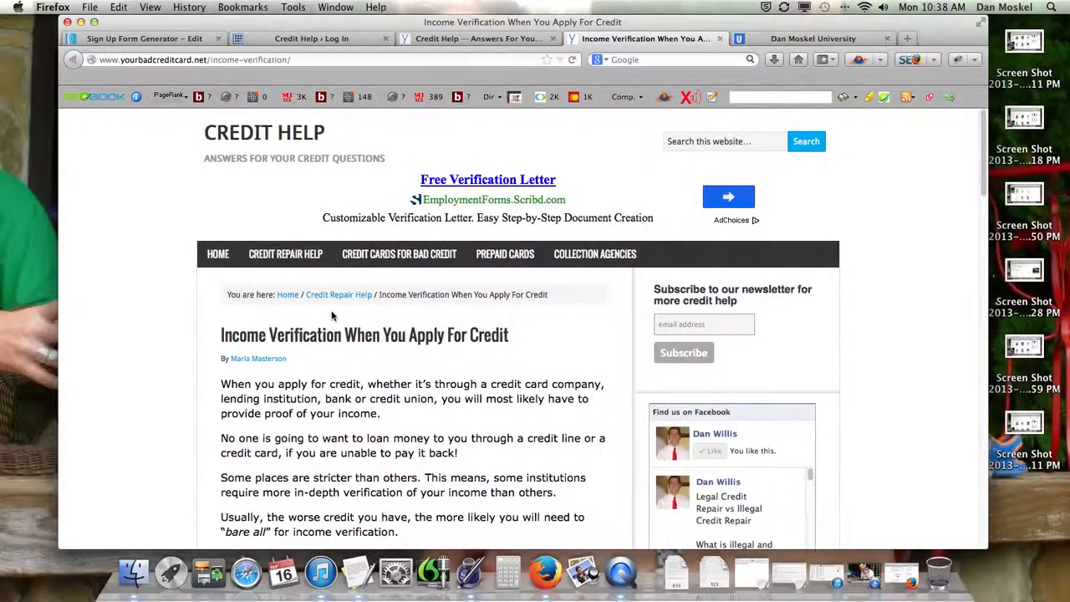
Step: Widen the AWeber sign-up form and set its width to exactly 350 px
{"action": "left_click", "coordinate": [158, 38]}
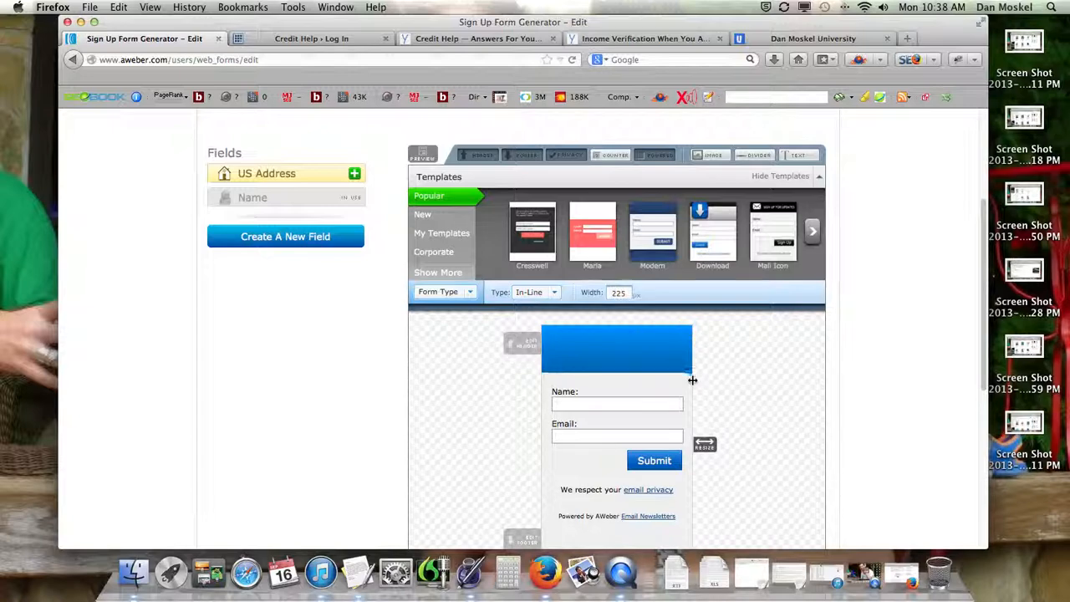
{"action": "left_click_drag", "start_coordinate": [693, 380], "coordinate": [699, 381]}
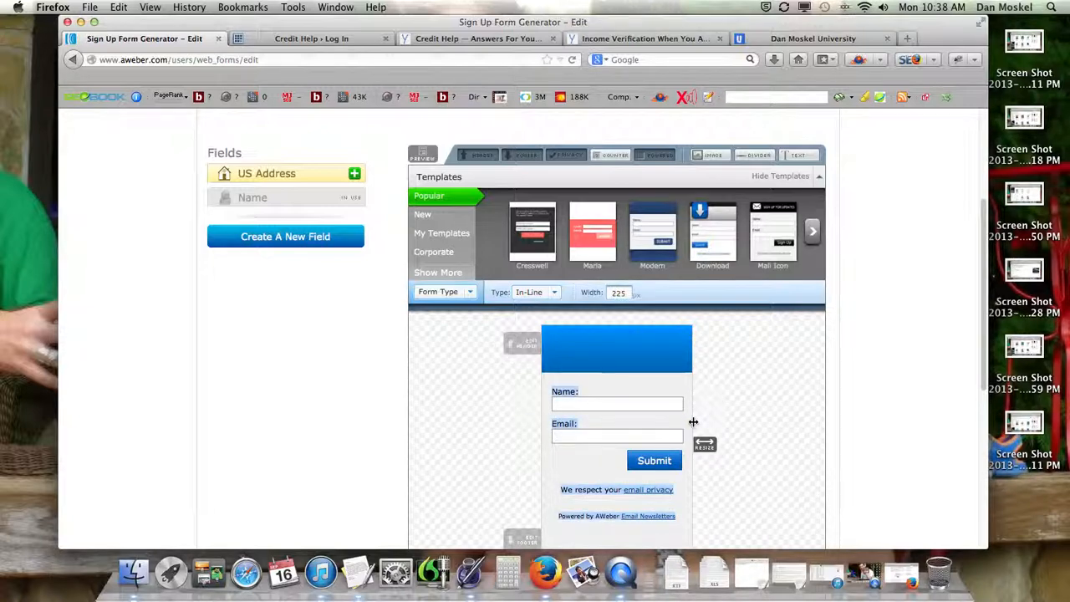
{"action": "left_click_drag", "start_coordinate": [693, 422], "coordinate": [748, 429]}
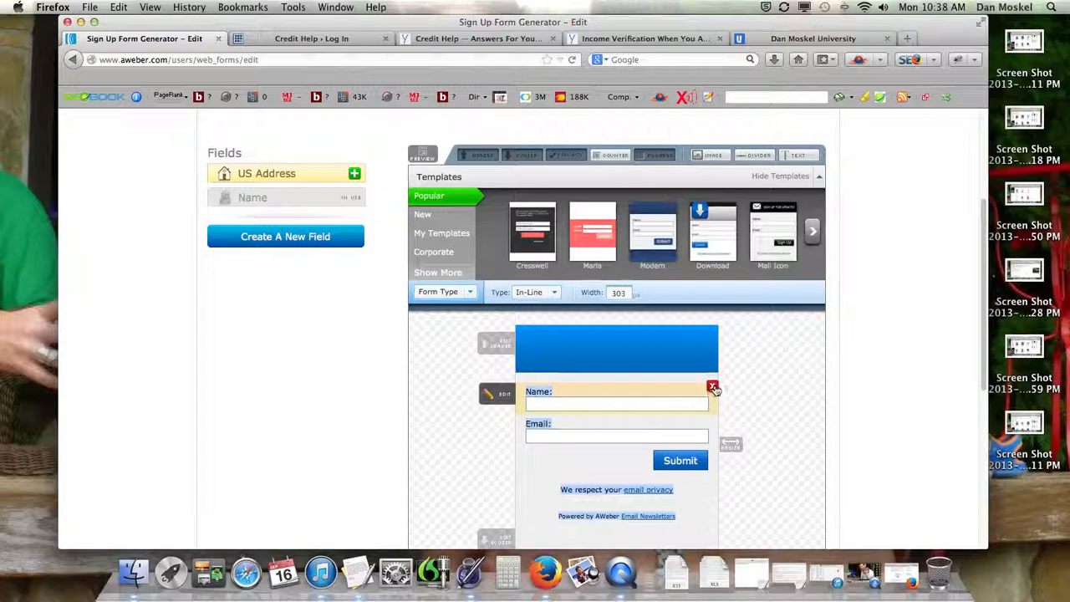
{"action": "mouse_move", "coordinate": [718, 386]}
{"action": "left_mouse_down"}
{"action": "mouse_move", "coordinate": [760, 387]}
{"action": "mouse_move", "coordinate": [732, 388]}
{"action": "left_mouse_up"}
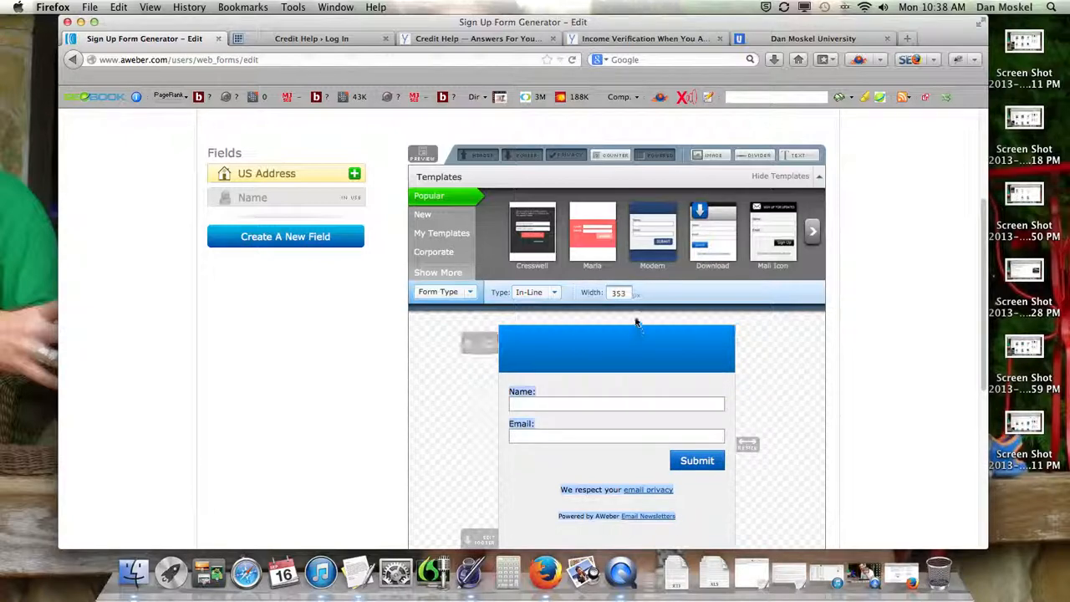
{"action": "left_click", "coordinate": [623, 292]}
{"action": "type", "text": "0"}
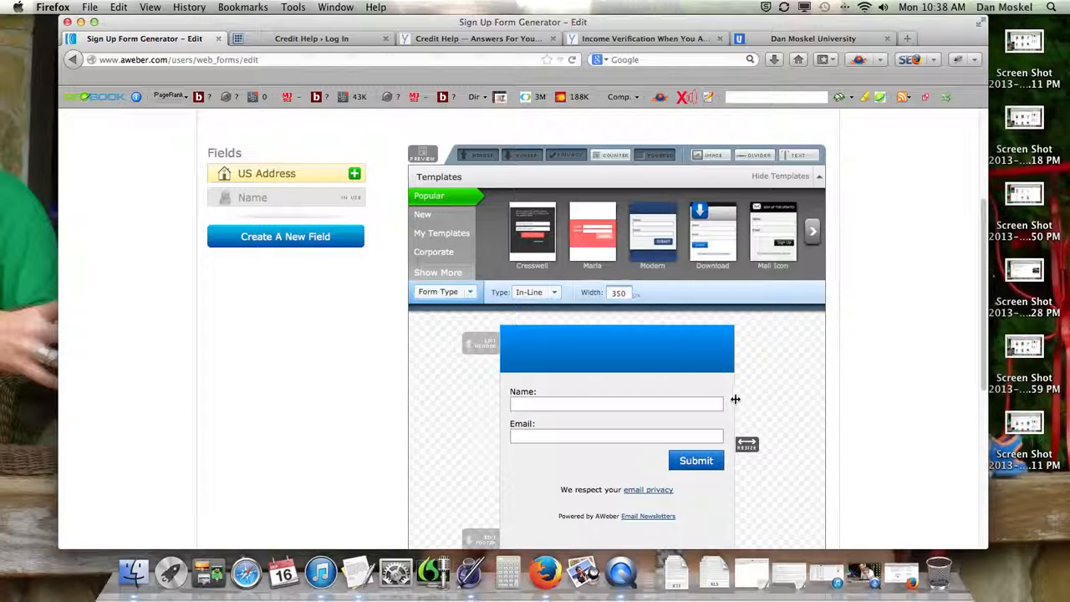
Step: Remove the Name field, the email privacy line, the Powered by AWeber line and the footer from the form
{"action": "left_click", "coordinate": [728, 388]}
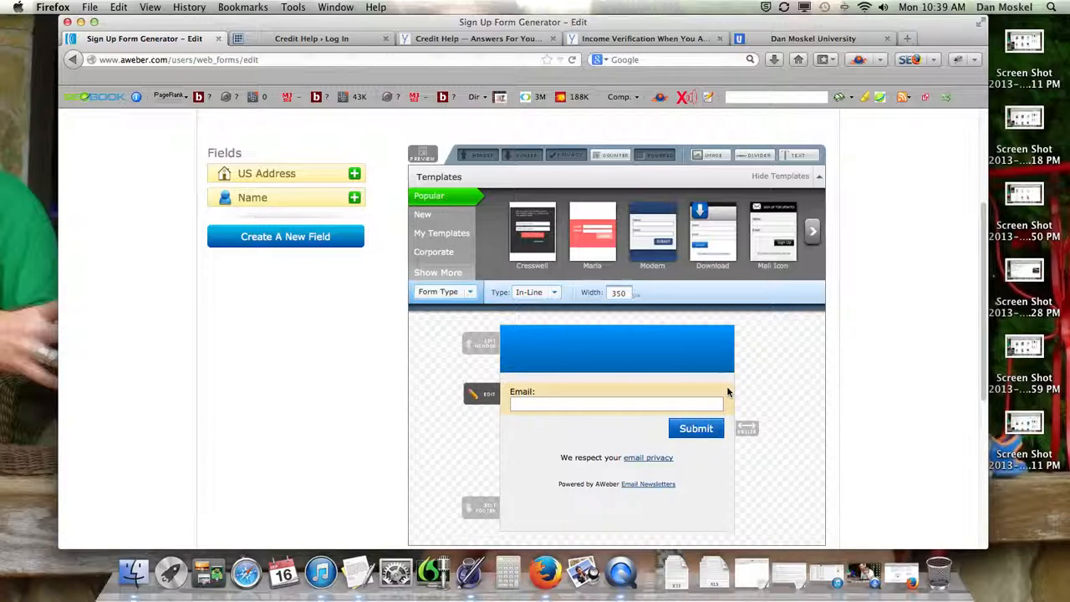
{"action": "left_click", "coordinate": [728, 447]}
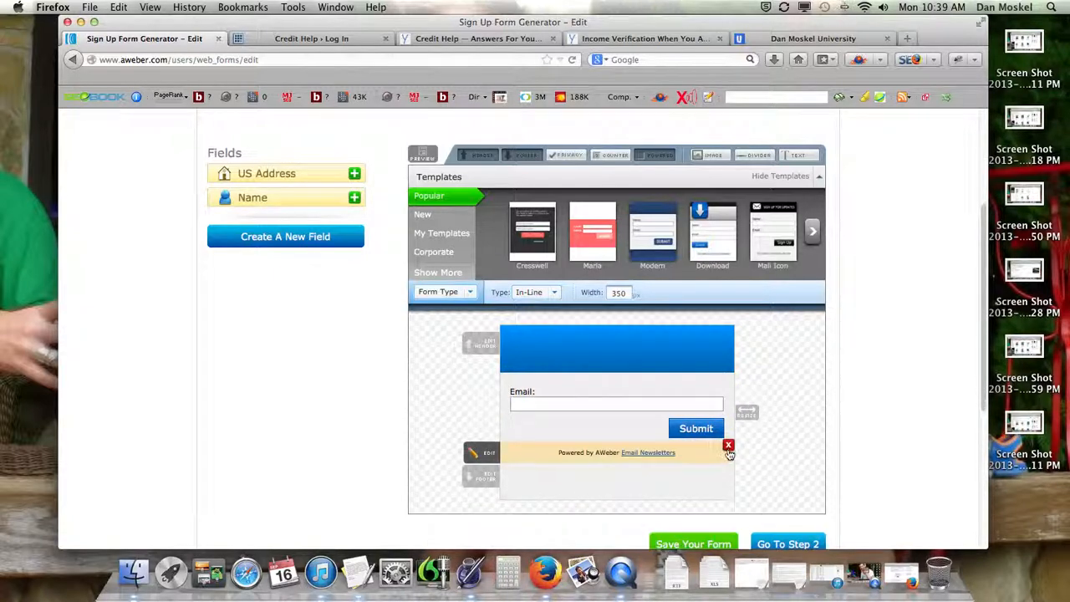
{"action": "left_click", "coordinate": [728, 447]}
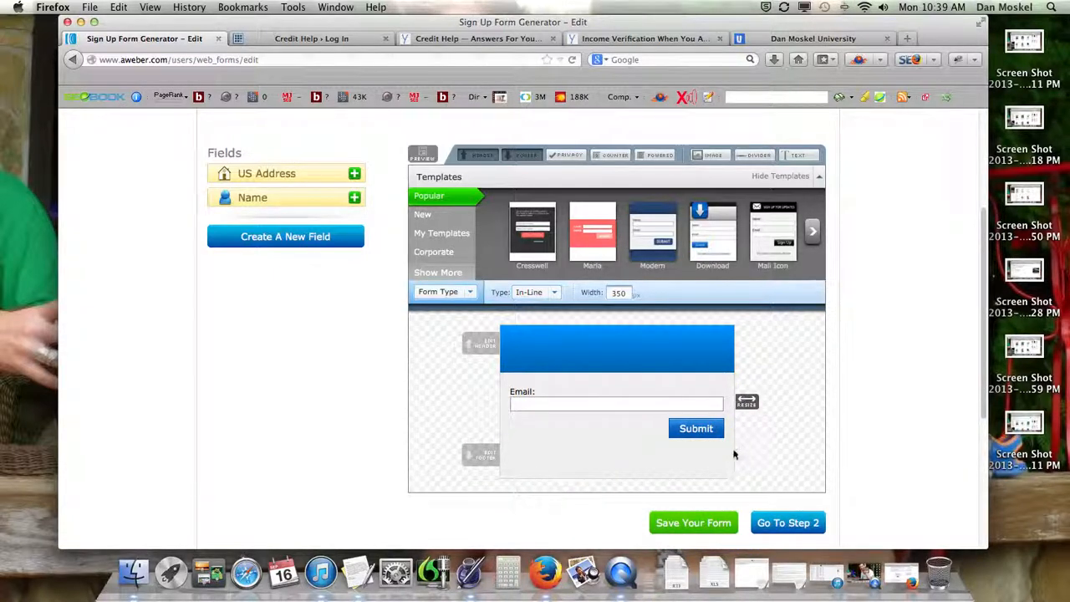
{"action": "left_click", "coordinate": [728, 465]}
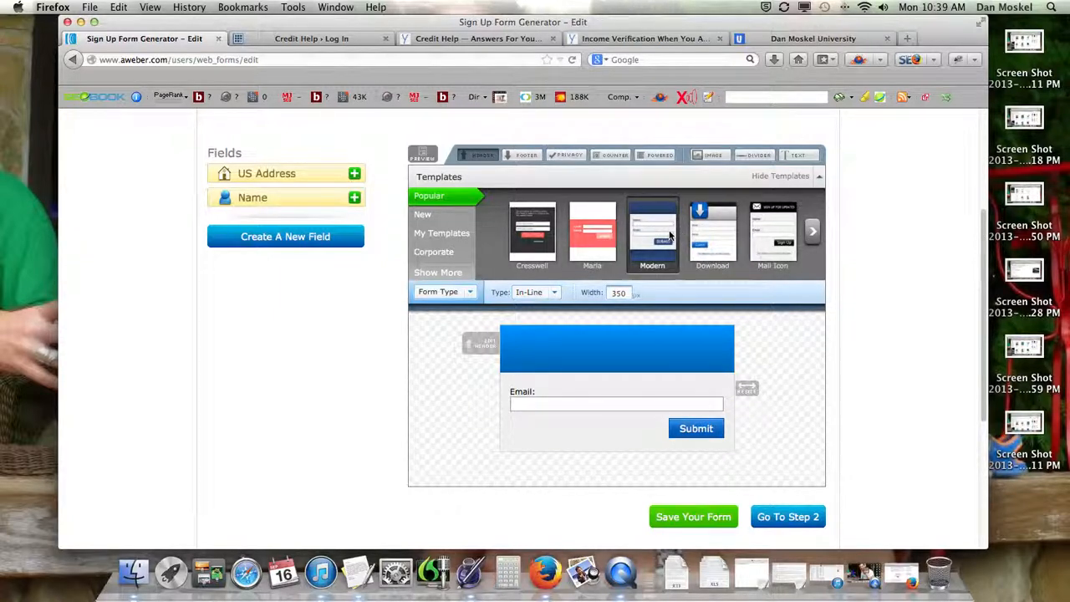
Step: Enter "The 7 Super Simple Steps To Clean Credit" as the form's header text
{"action": "left_click", "coordinate": [519, 357]}
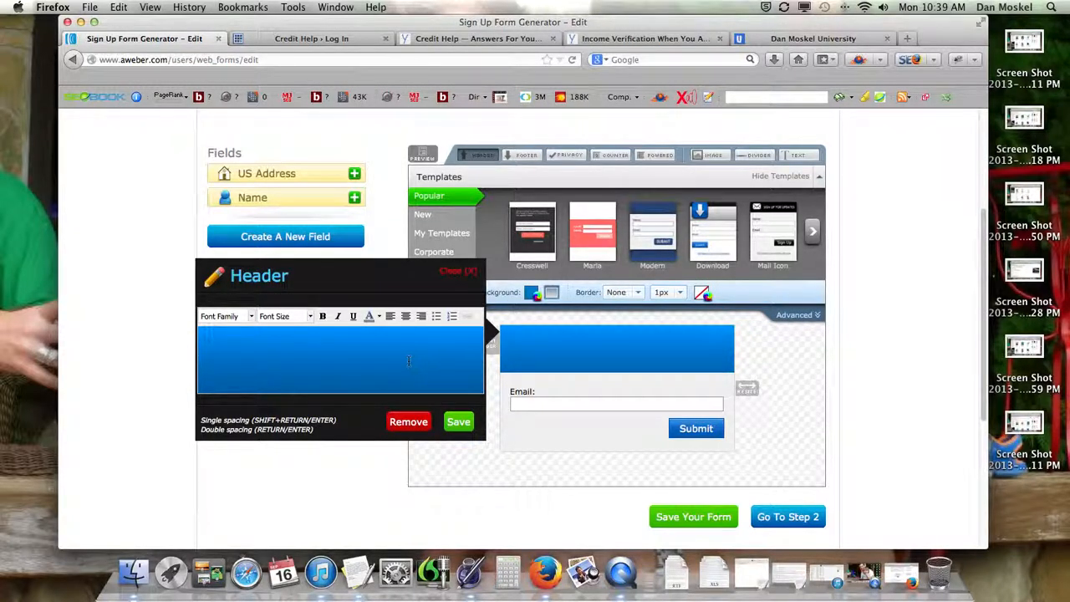
{"action": "type", "text": "The 7 Super Simpl"}
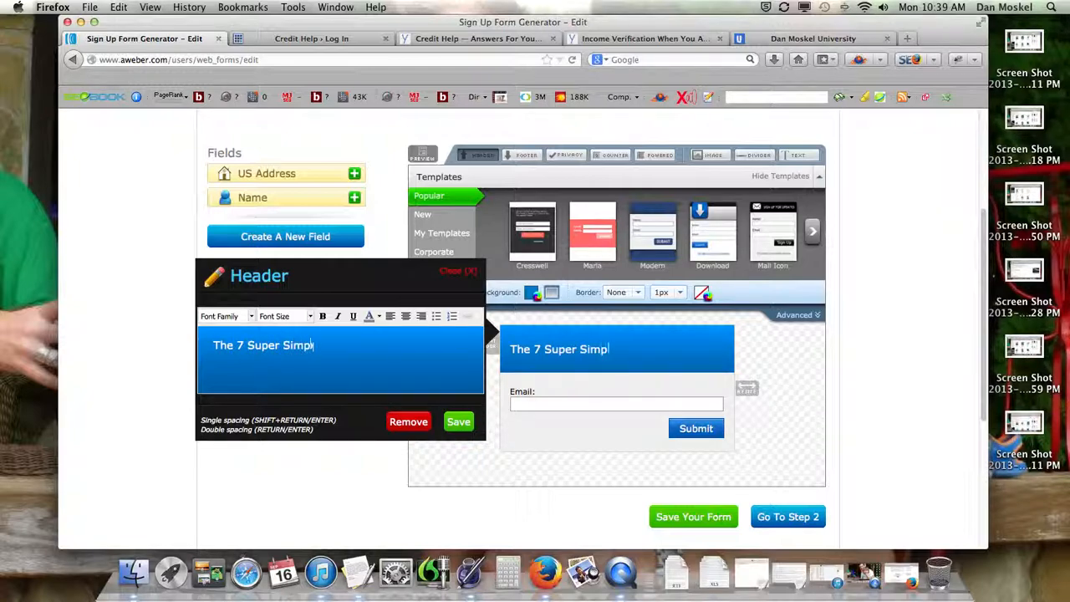
{"action": "type", "text": "e Steps"}
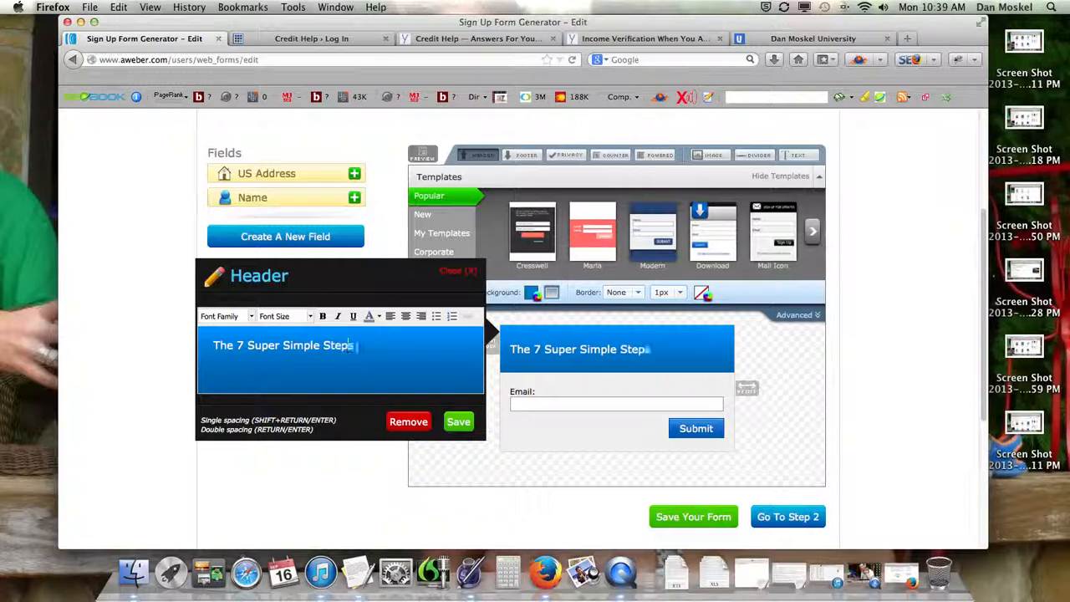
{"action": "type", "text": " To Cle"}
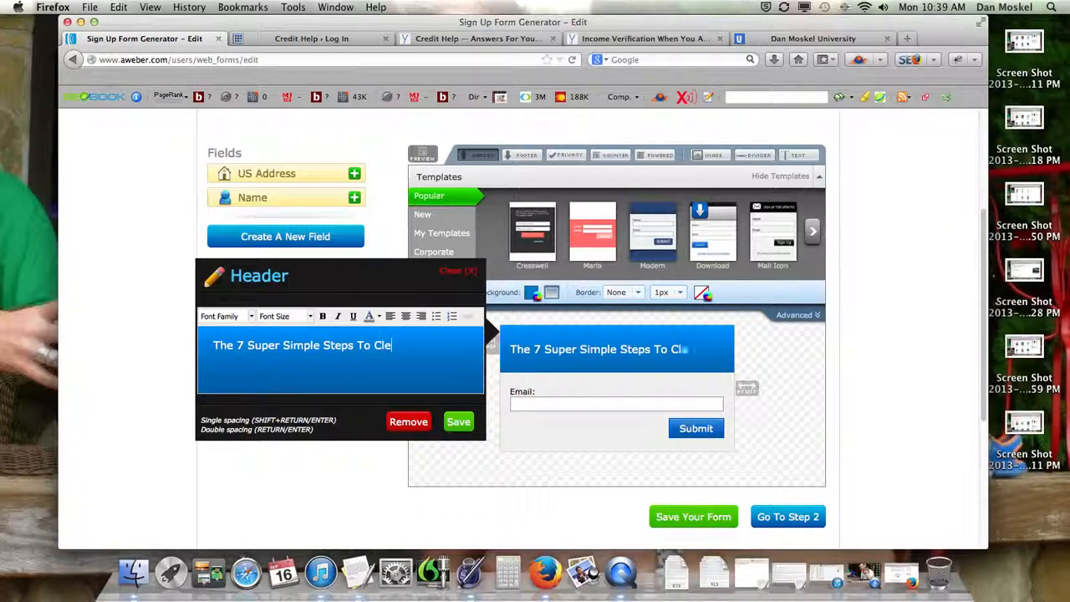
{"action": "type", "text": "an Credit"}
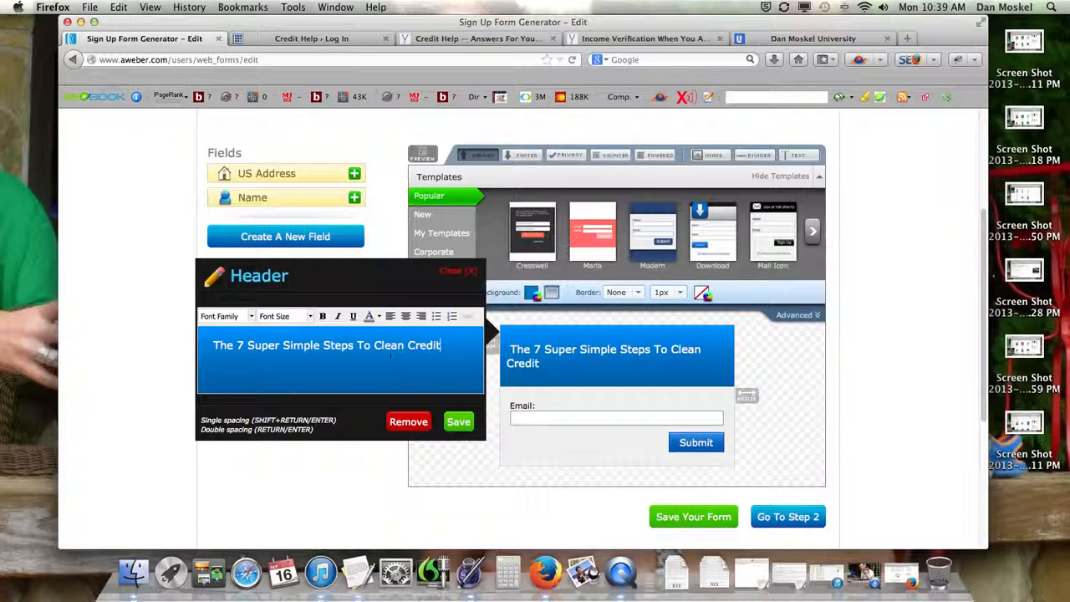
Step: Set the entire header text's font size to 24px and center it, after trying 16px and 36px
{"action": "left_click_drag", "start_coordinate": [456, 346], "coordinate": [200, 345]}
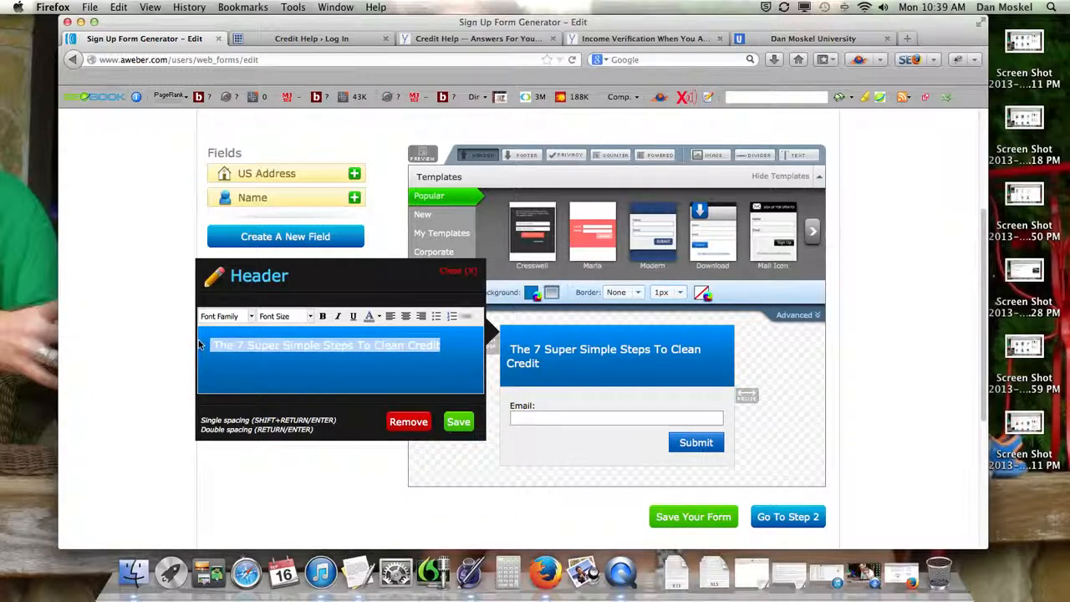
{"action": "left_click", "coordinate": [309, 316]}
{"action": "scroll", "coordinate": [285, 410], "scroll_direction": "down", "scroll_amount": 1}
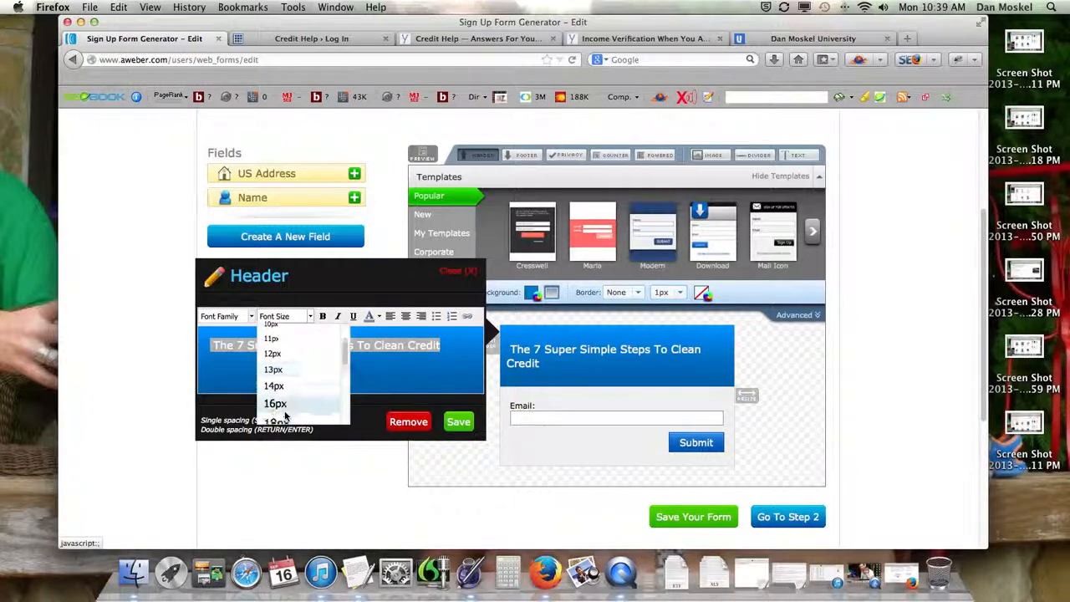
{"action": "left_click", "coordinate": [285, 405]}
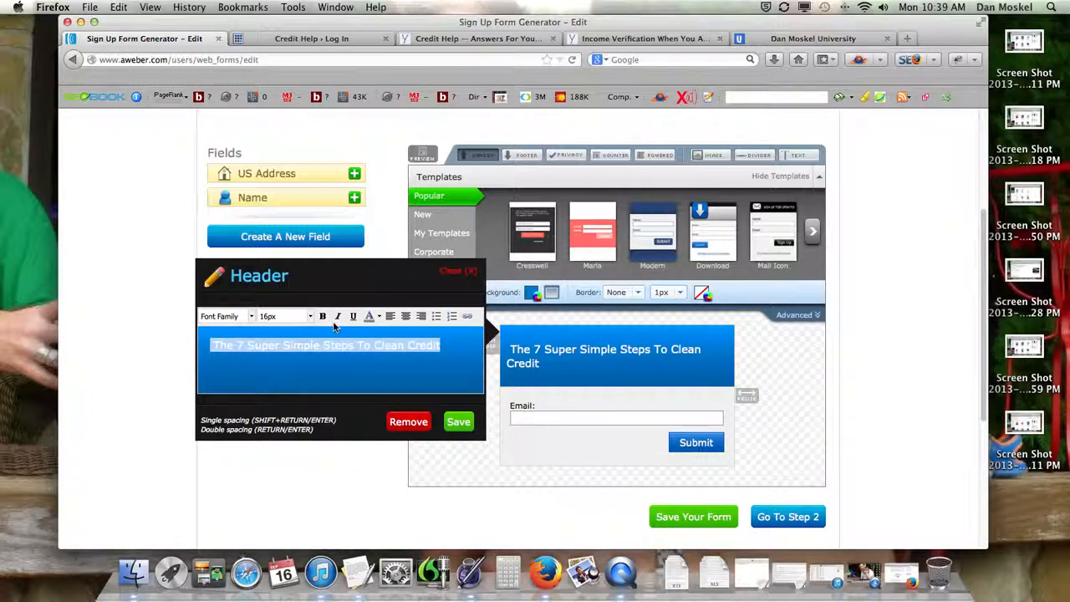
{"action": "left_click", "coordinate": [309, 316]}
{"action": "scroll", "coordinate": [289, 401], "scroll_direction": "down", "scroll_amount": 3}
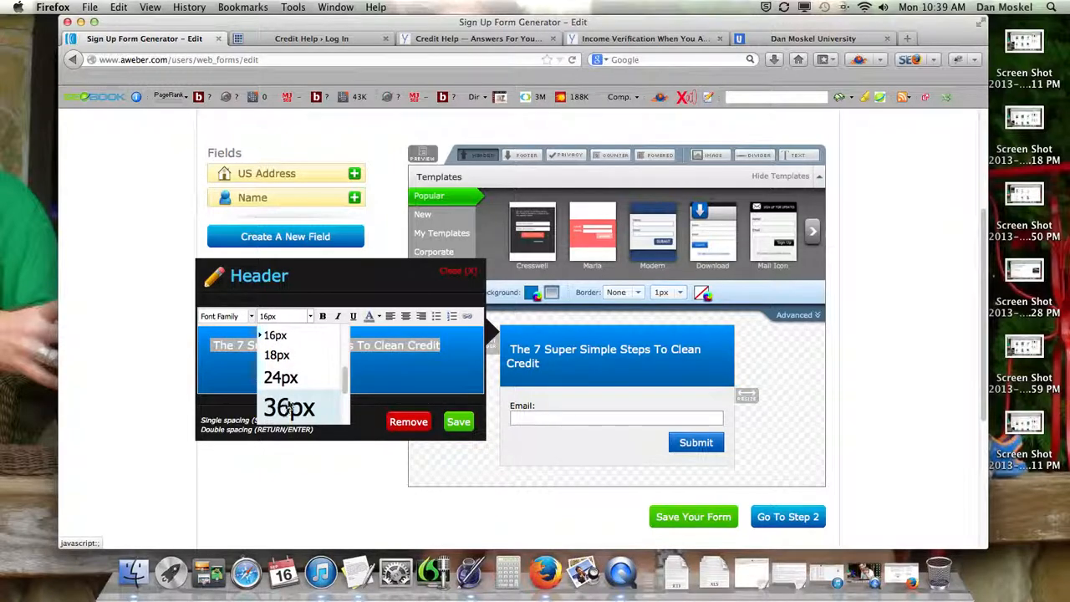
{"action": "left_click", "coordinate": [290, 407]}
{"action": "left_click", "coordinate": [309, 316]}
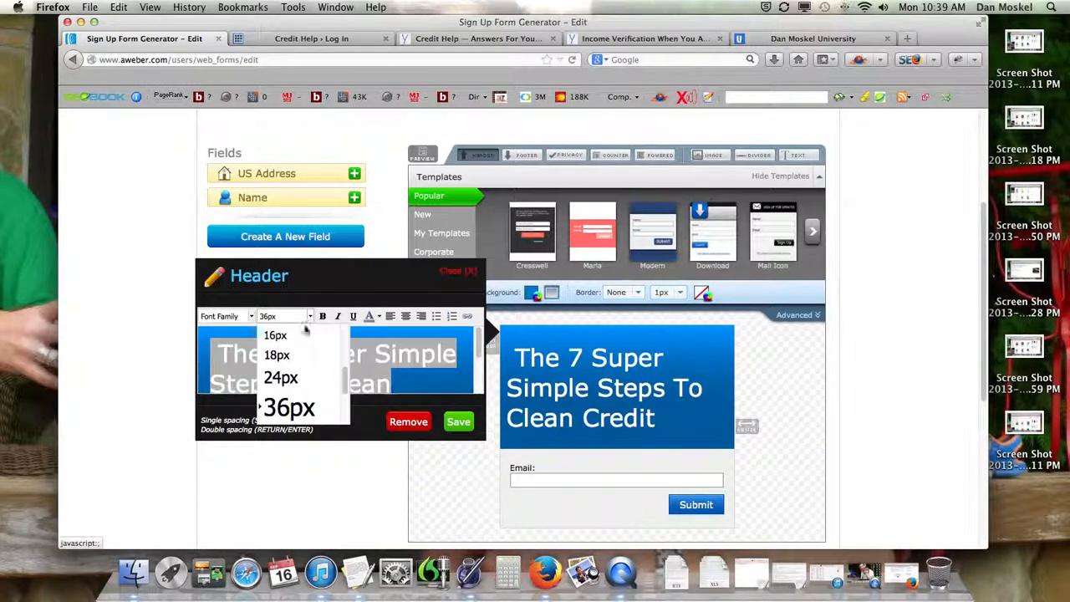
{"action": "left_click", "coordinate": [282, 377]}
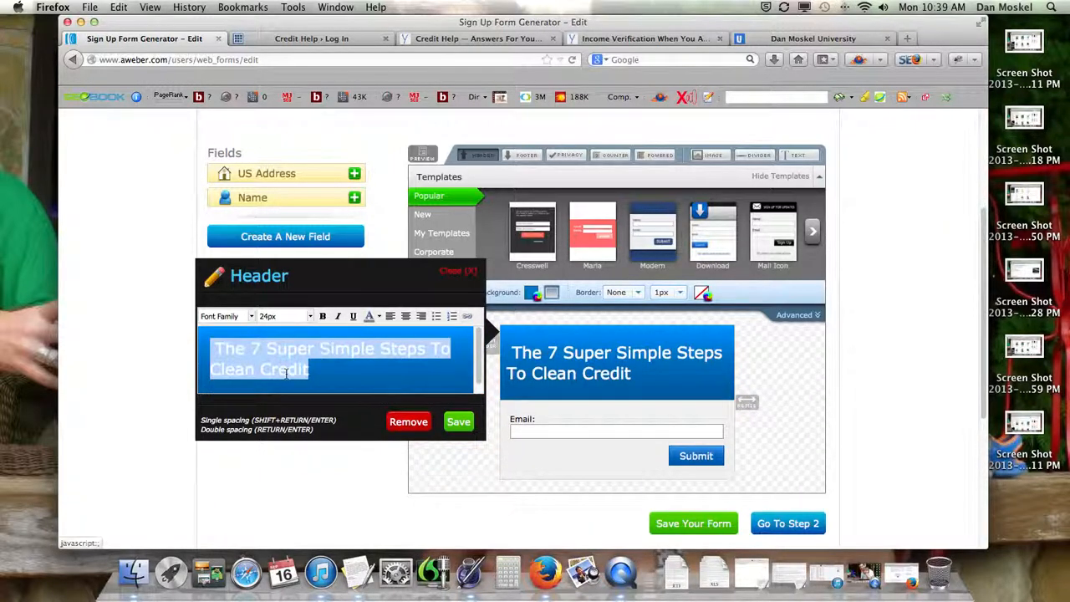
{"action": "left_click", "coordinate": [405, 316]}
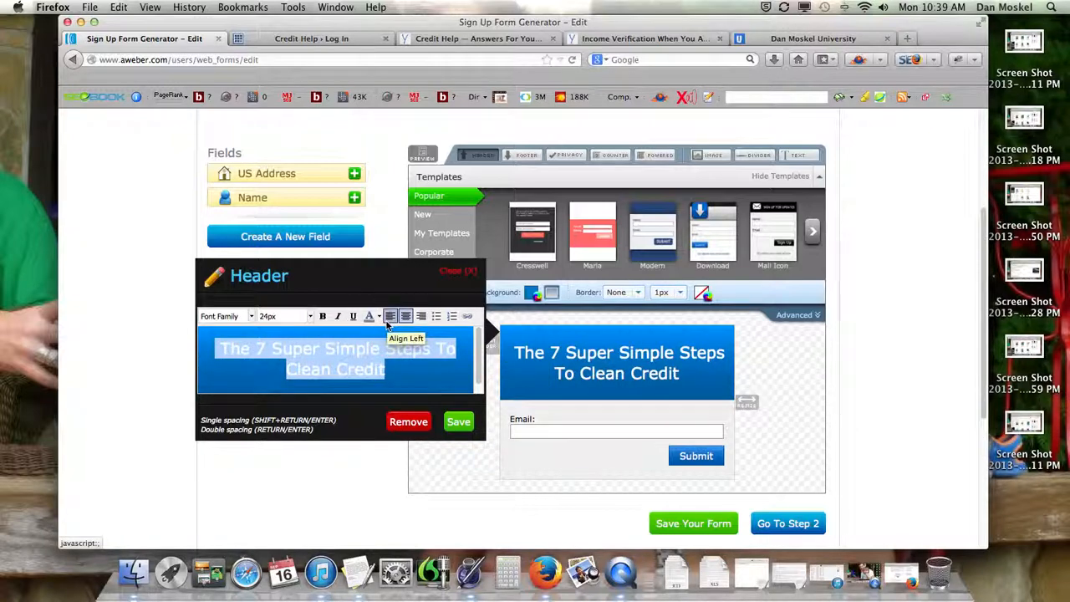
Step: Format the header text in Verdana, bold and underlined without italics, and save the header
{"action": "left_click", "coordinate": [251, 316]}
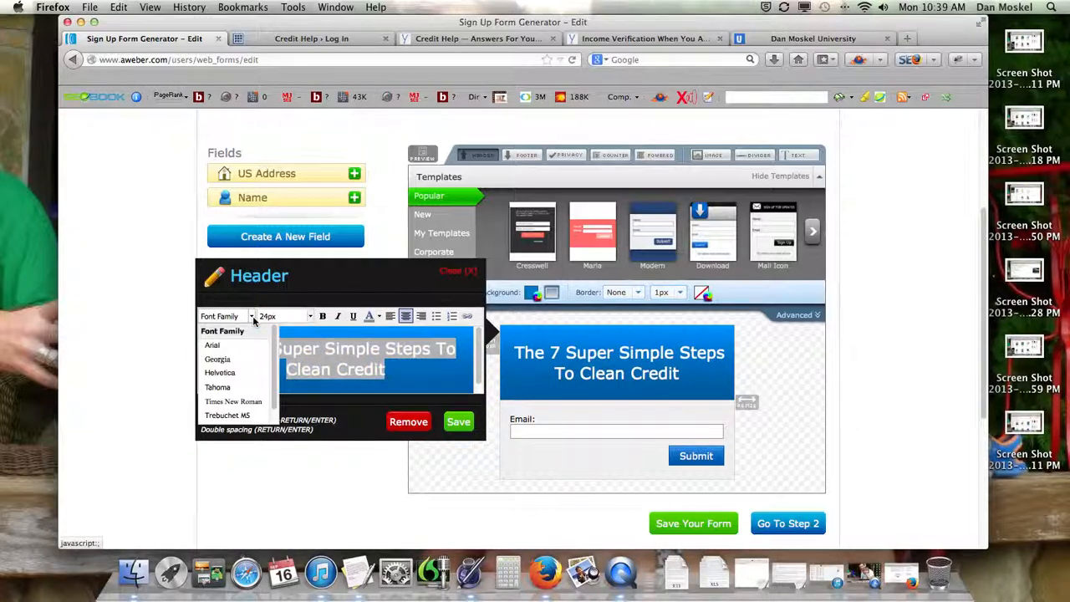
{"action": "left_click", "coordinate": [220, 416]}
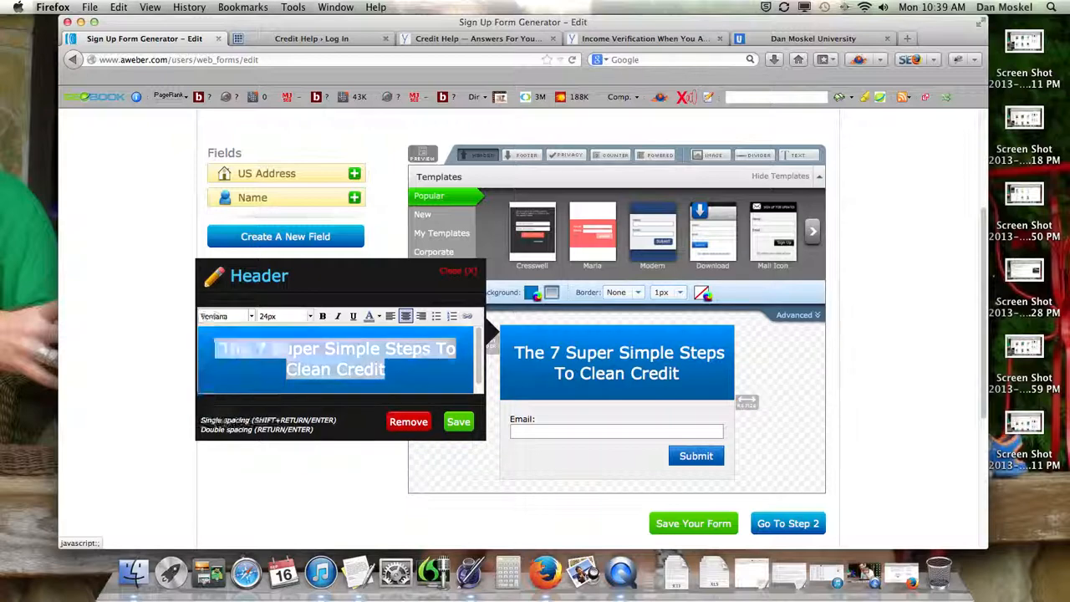
{"action": "left_click", "coordinate": [323, 317]}
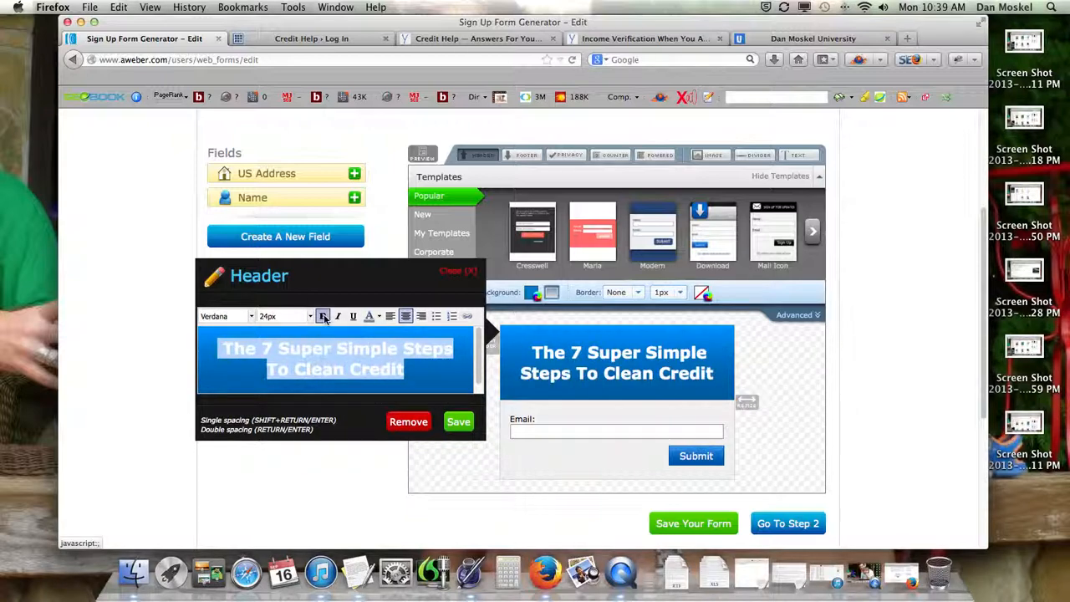
{"action": "left_click", "coordinate": [340, 318]}
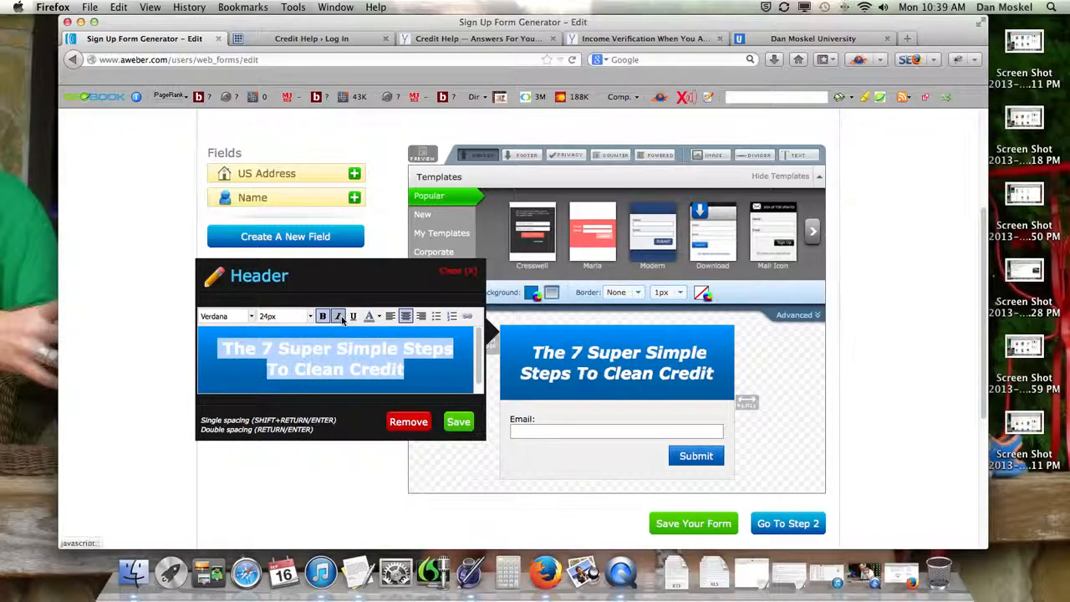
{"action": "left_click", "coordinate": [340, 317]}
{"action": "left_click", "coordinate": [353, 317]}
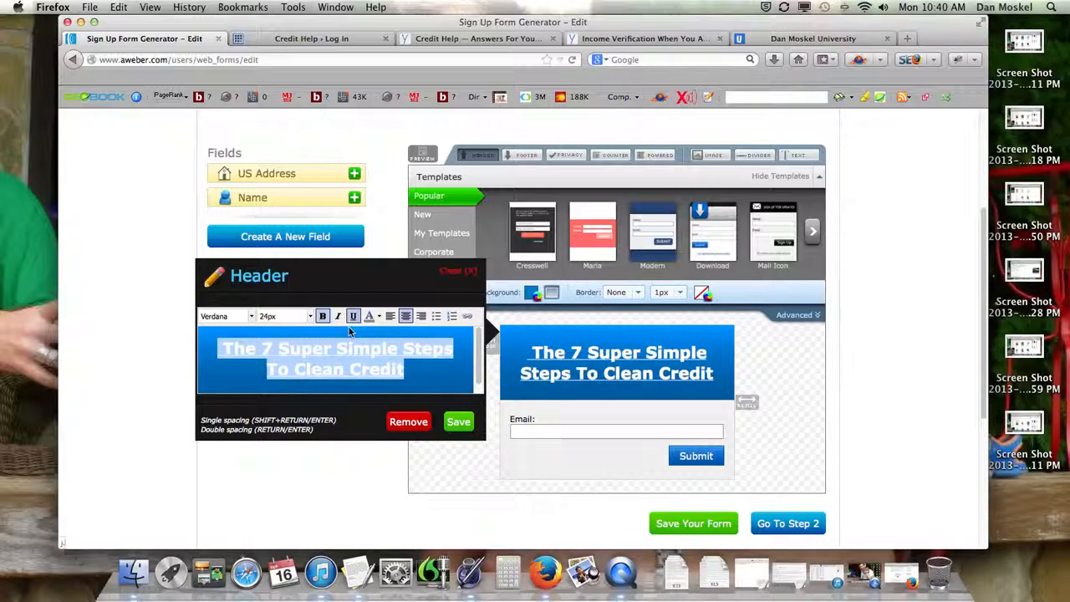
{"action": "left_click", "coordinate": [457, 423]}
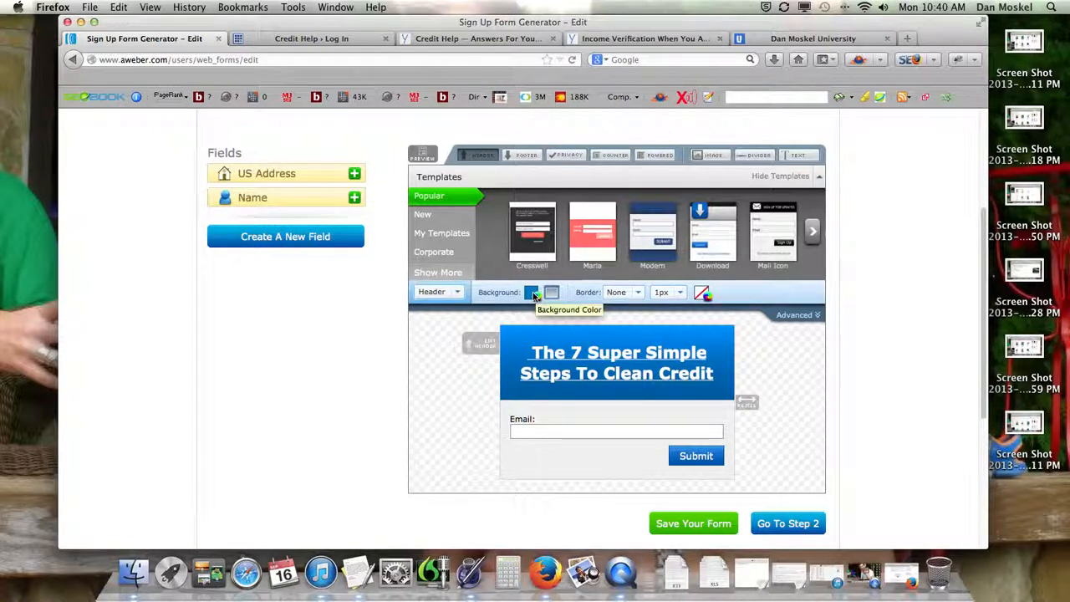
Step: Show the header's advanced settings and set its padding to 1 on all four sides
{"action": "left_click", "coordinate": [815, 315]}
{"action": "scroll", "coordinate": [878, 342], "scroll_direction": "down", "scroll_amount": 2}
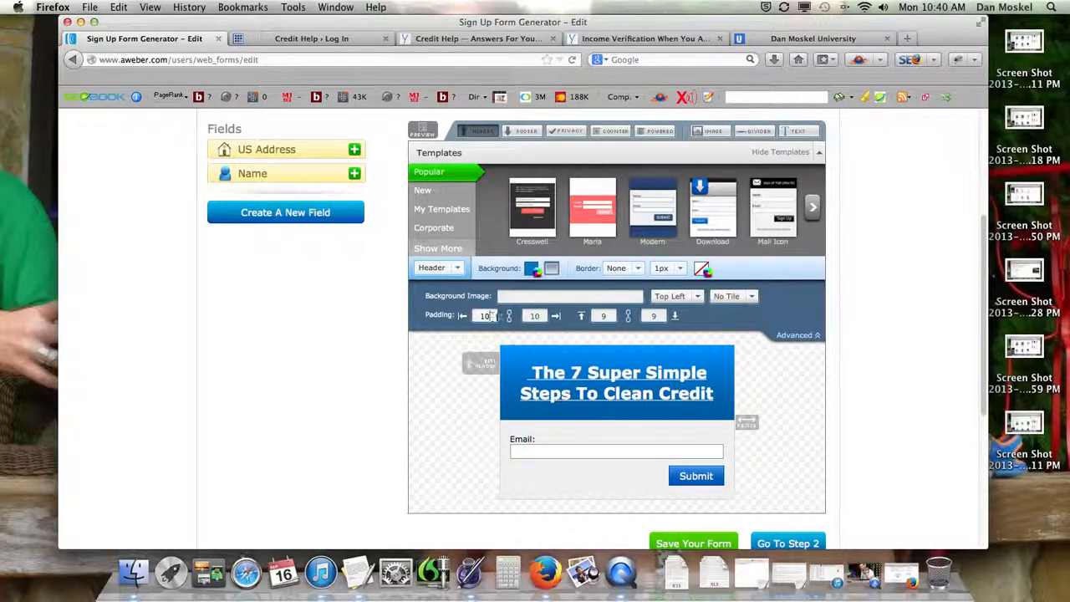
{"action": "key", "text": "BackSpace"}
{"action": "type", "text": "1"}
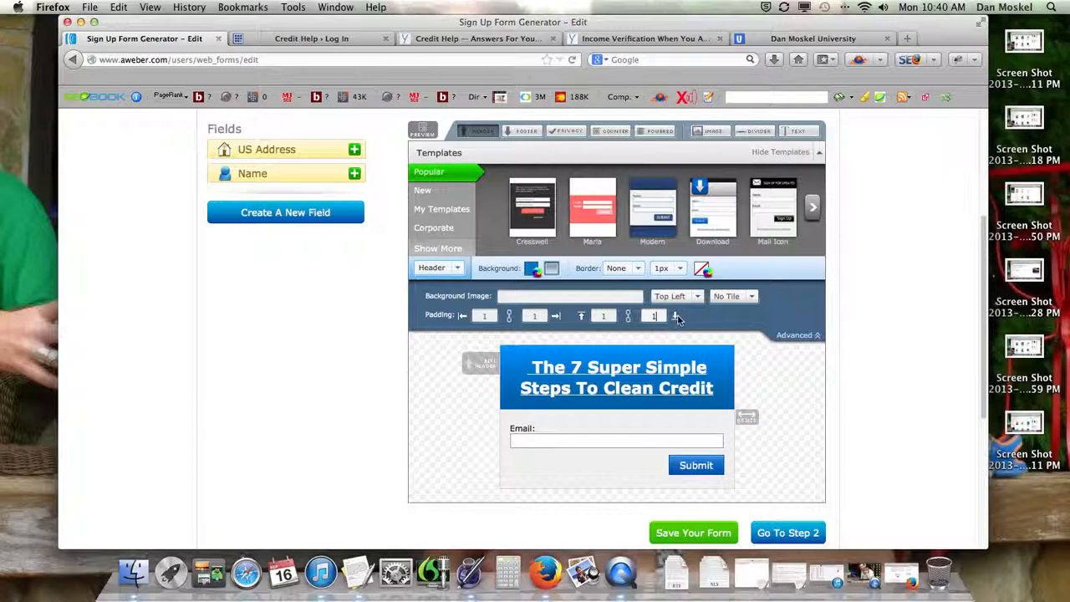
Step: Try header top and bottom padding of 100, try an unlinked bottom padding of 50, and return both to 1
{"action": "type", "text": "00"}
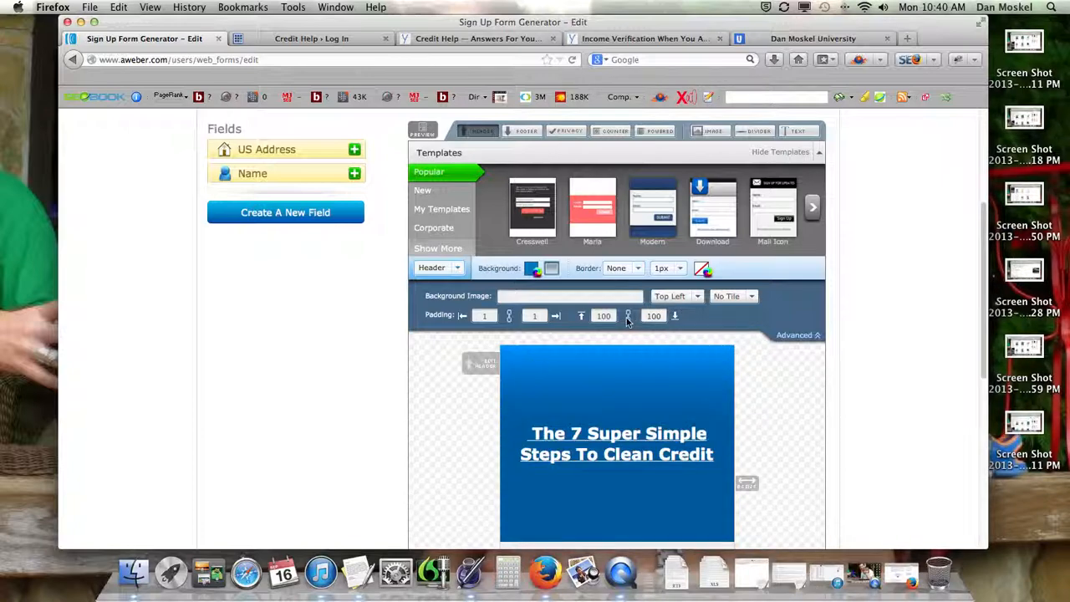
{"action": "type", "text": "50"}
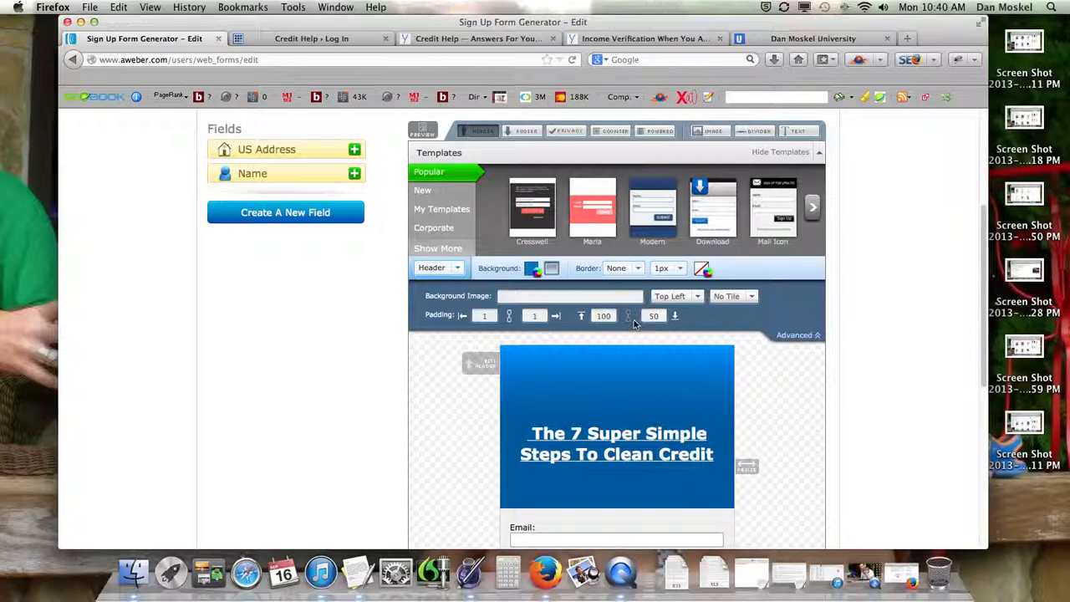
{"action": "left_click", "coordinate": [627, 318]}
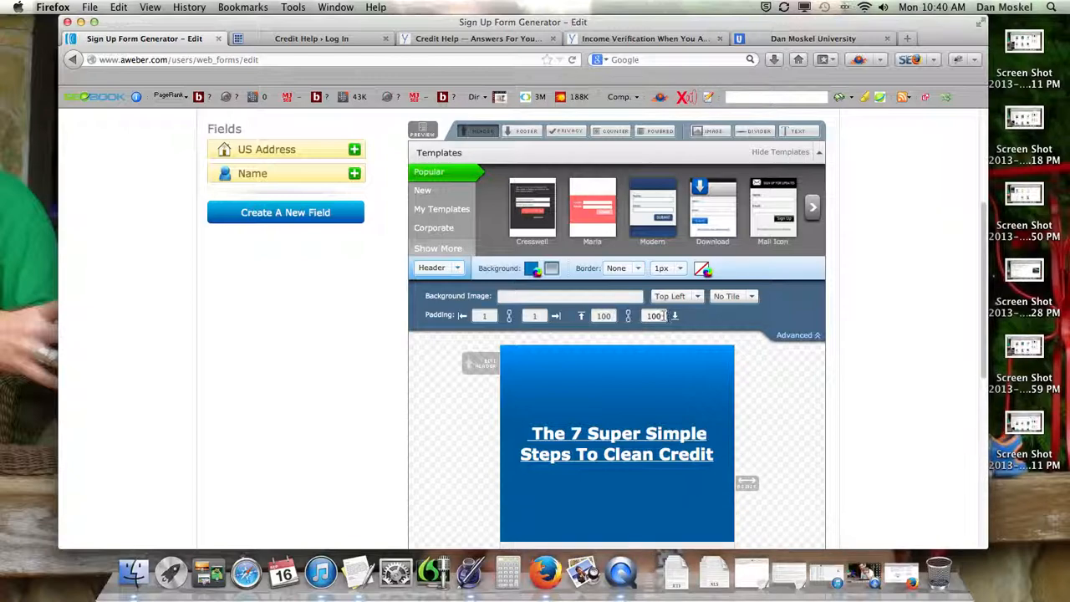
{"action": "type", "text": "1"}
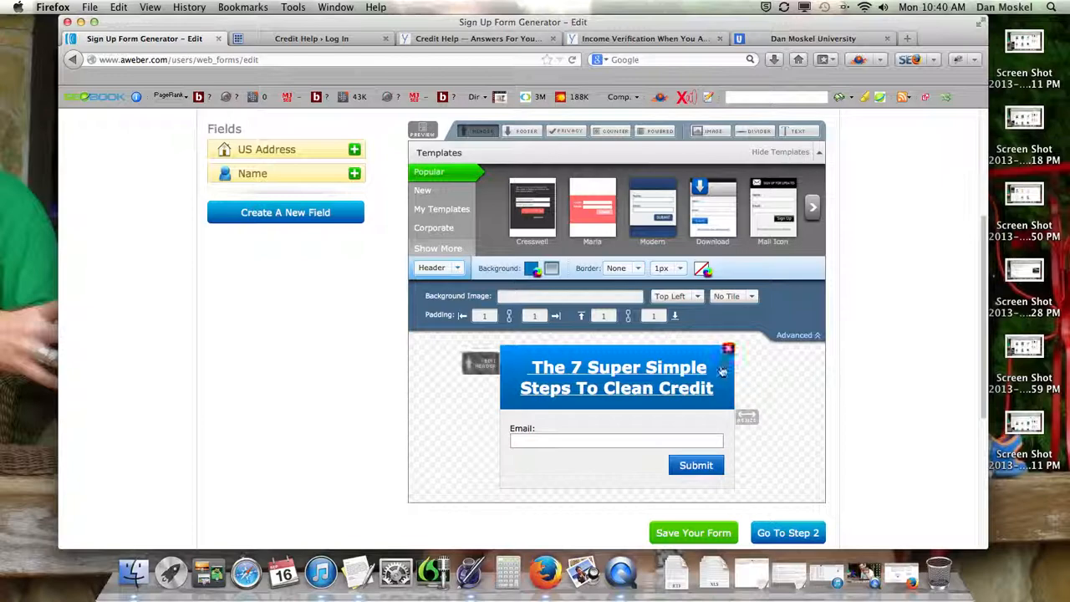
Step: Change the header's background color to the lighter blue 66b9ed
{"action": "left_click", "coordinate": [531, 269]}
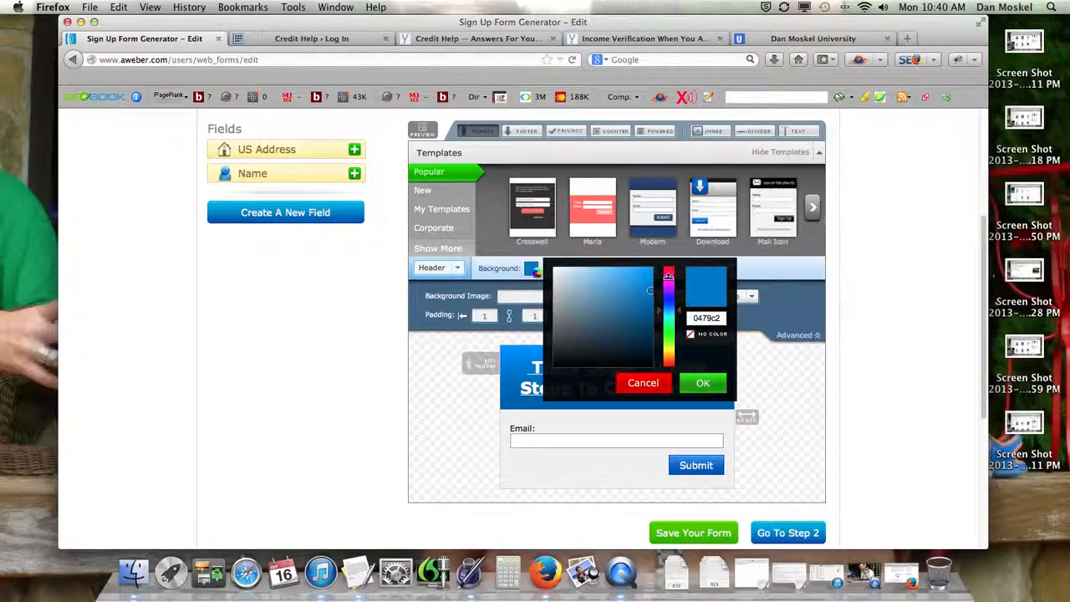
{"action": "left_click_drag", "start_coordinate": [650, 291], "coordinate": [610, 273]}
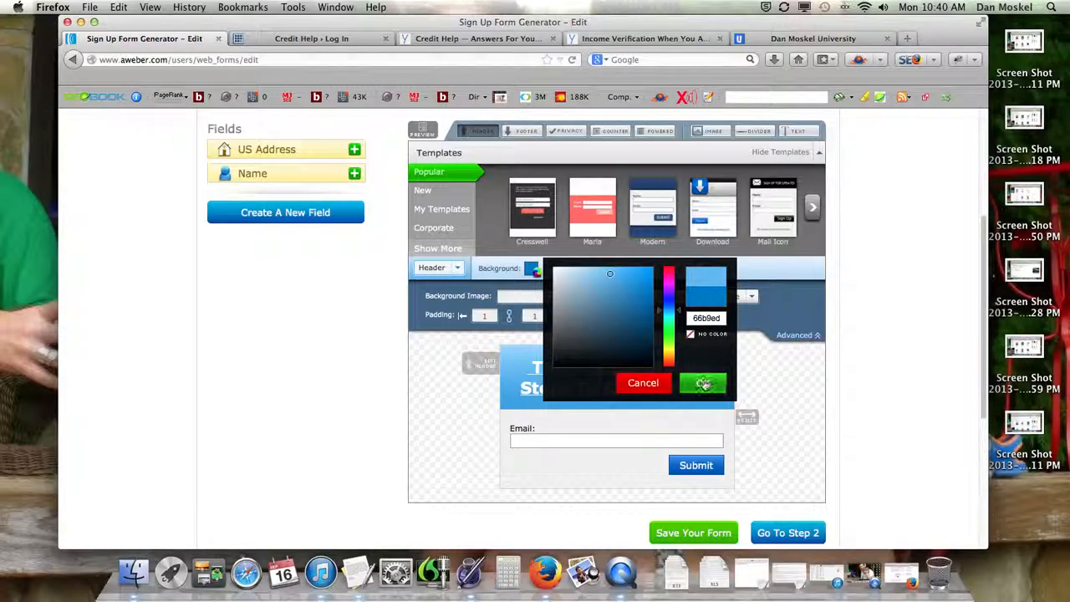
{"action": "left_click", "coordinate": [703, 383]}
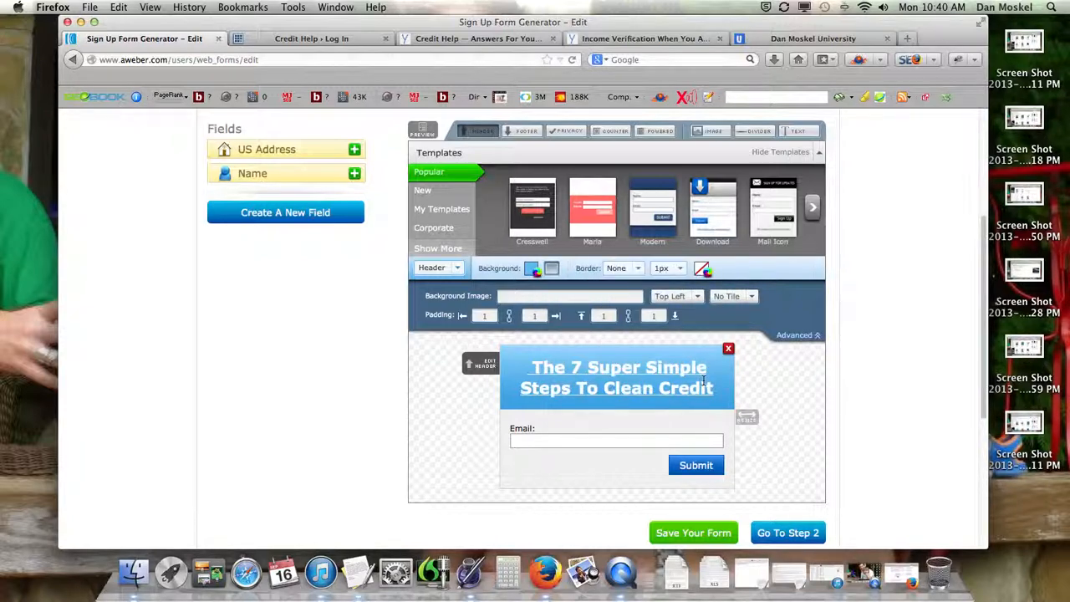
Step: Switch the header background's gradient off and on several times to compare, leaving it on
{"action": "left_click", "coordinate": [552, 272]}
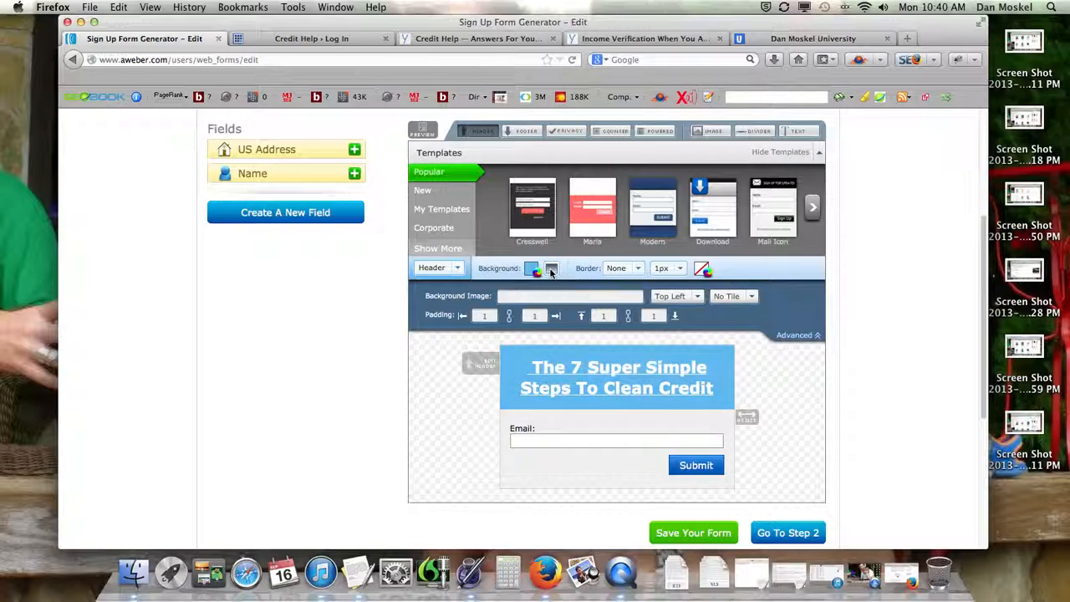
{"action": "left_click", "coordinate": [550, 272]}
{"action": "left_click", "coordinate": [551, 272]}
{"action": "left_click", "coordinate": [551, 272]}
{"action": "left_click", "coordinate": [551, 273]}
{"action": "left_click", "coordinate": [550, 272]}
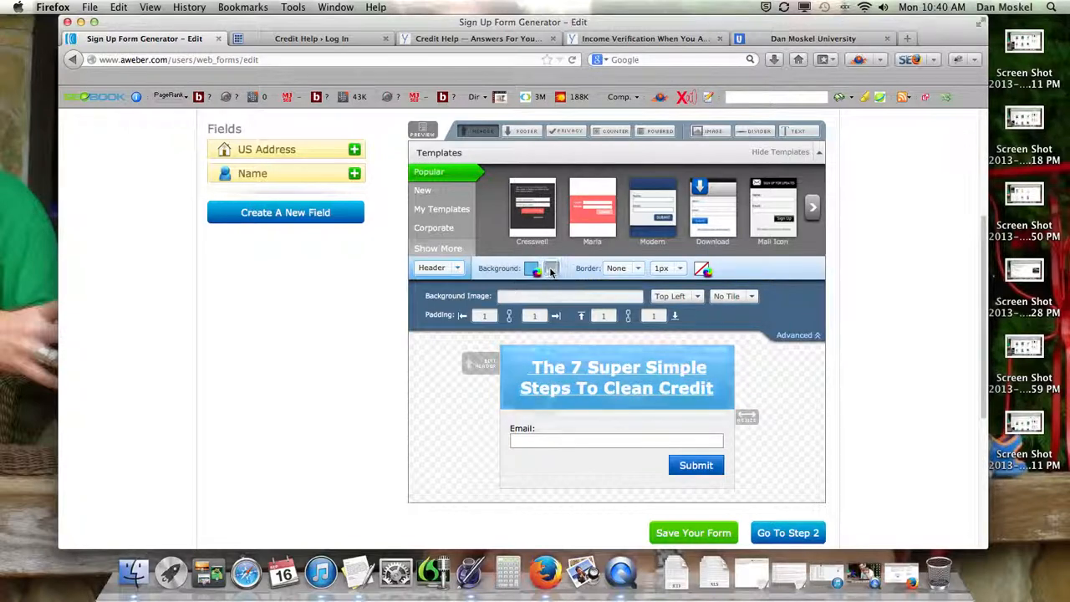
Step: Try a dashed header border, switch it to solid and widen it to 5px
{"action": "left_click", "coordinate": [633, 271]}
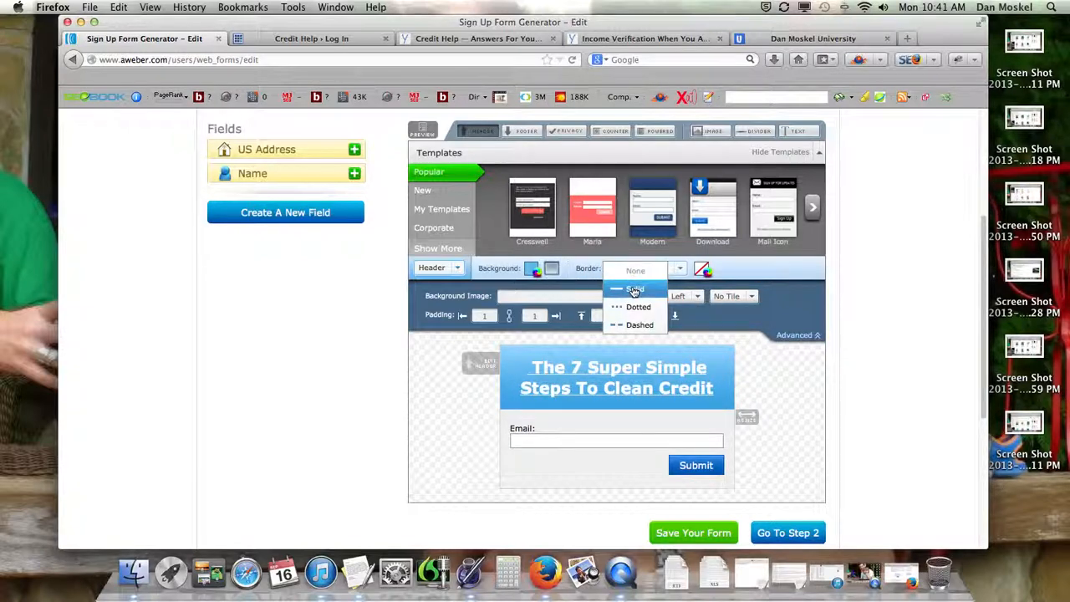
{"action": "left_click", "coordinate": [643, 326]}
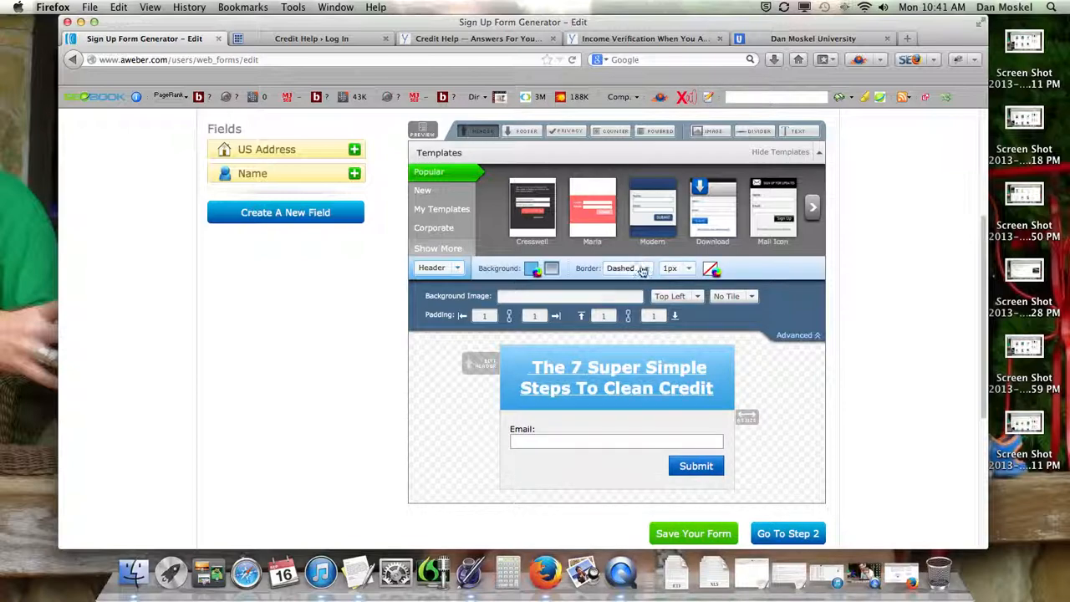
{"action": "left_click", "coordinate": [635, 269]}
{"action": "left_click", "coordinate": [635, 290]}
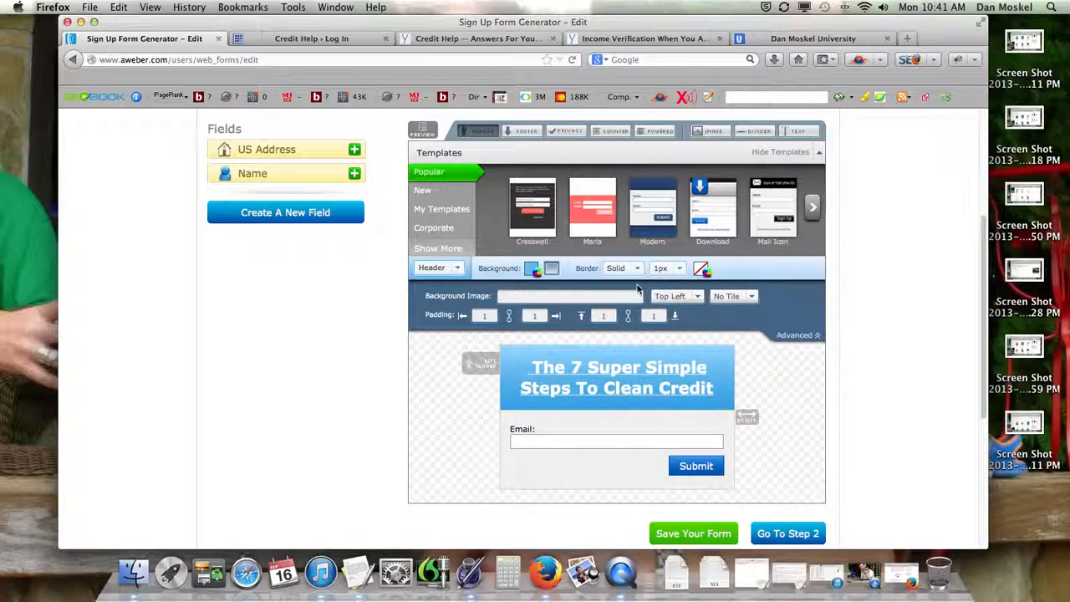
{"action": "left_click", "coordinate": [676, 270]}
{"action": "left_click", "coordinate": [670, 357]}
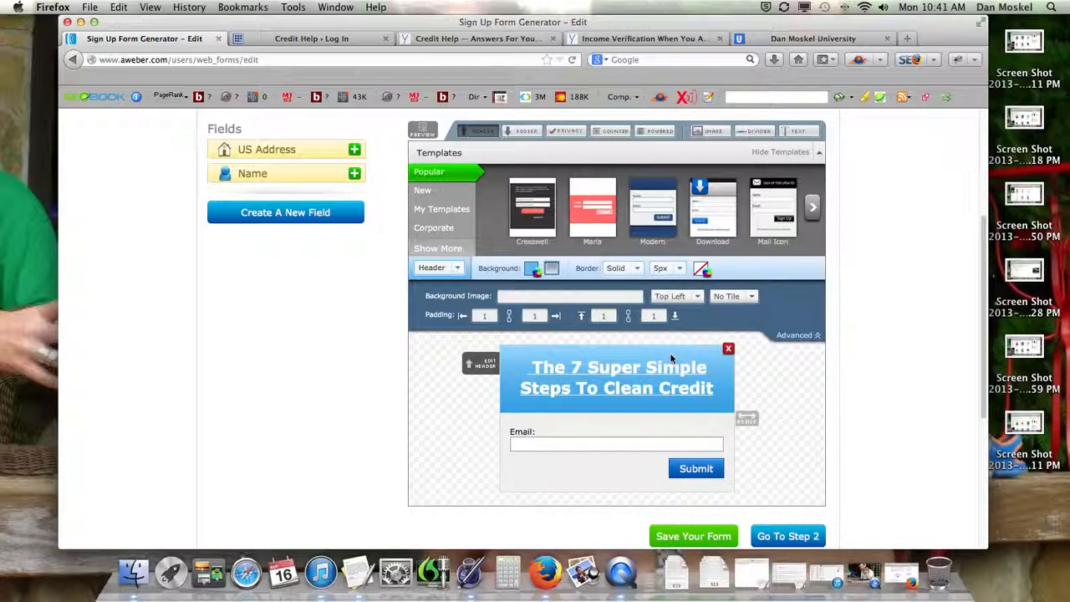
Step: Try the near-black color 1a181a for the header border, discard it and set the border to None
{"action": "left_click", "coordinate": [701, 269]}
{"action": "left_click", "coordinate": [729, 357]}
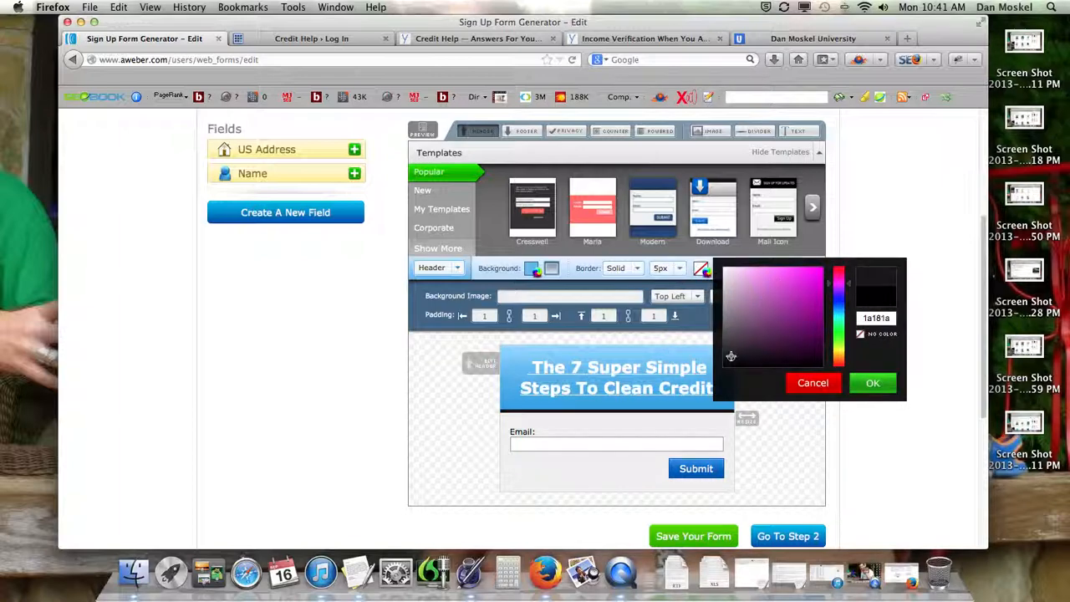
{"action": "left_click", "coordinate": [802, 385]}
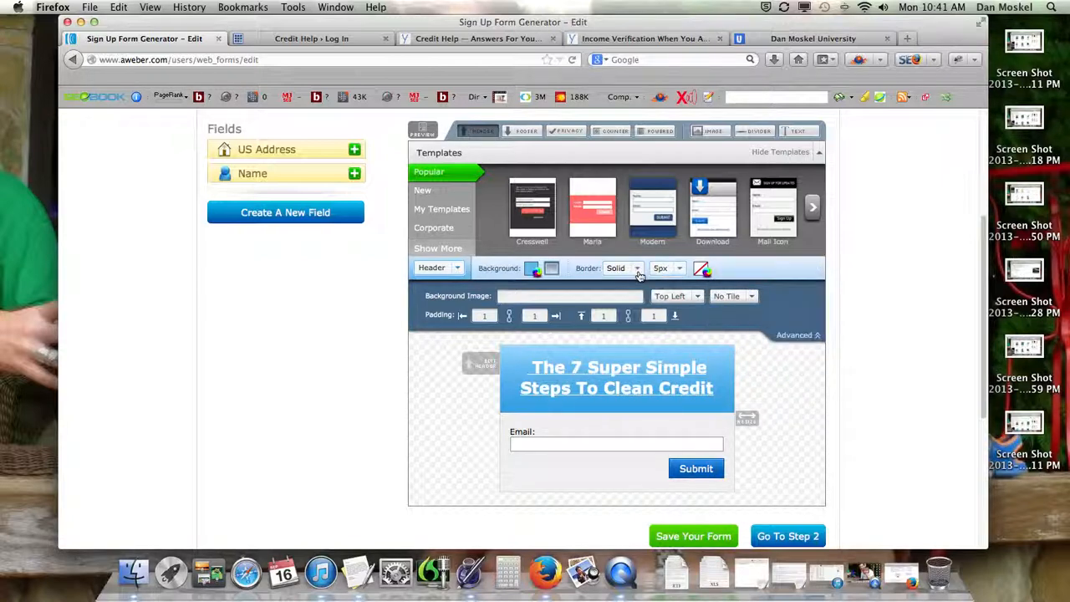
{"action": "left_click", "coordinate": [638, 269]}
{"action": "left_click", "coordinate": [635, 286]}
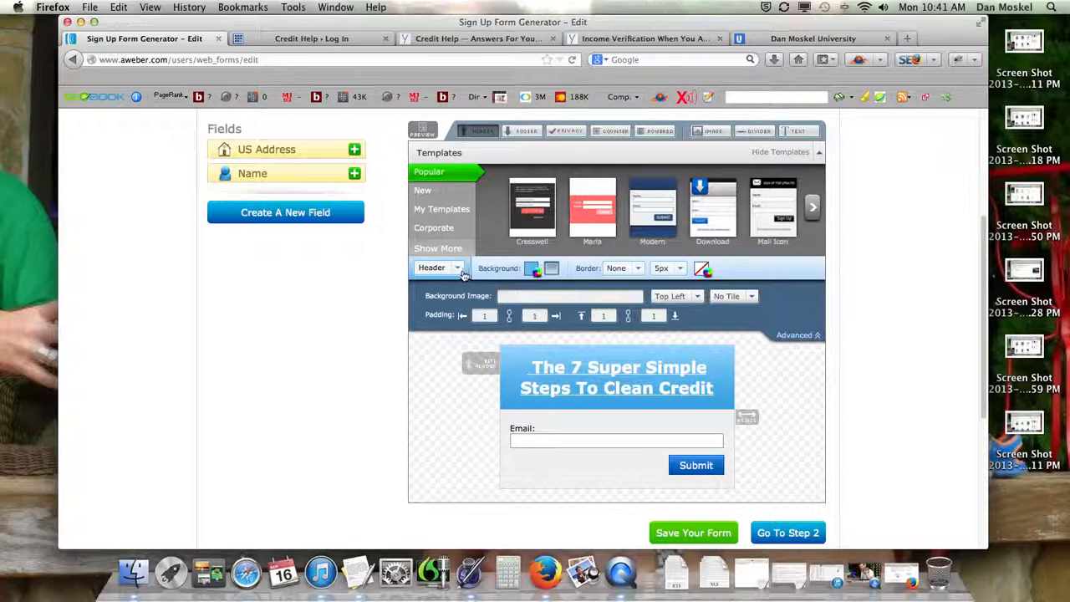
Step: Switch from the header to the body settings and try a left and right padding of 10
{"action": "mouse_move", "coordinate": [585, 383]}
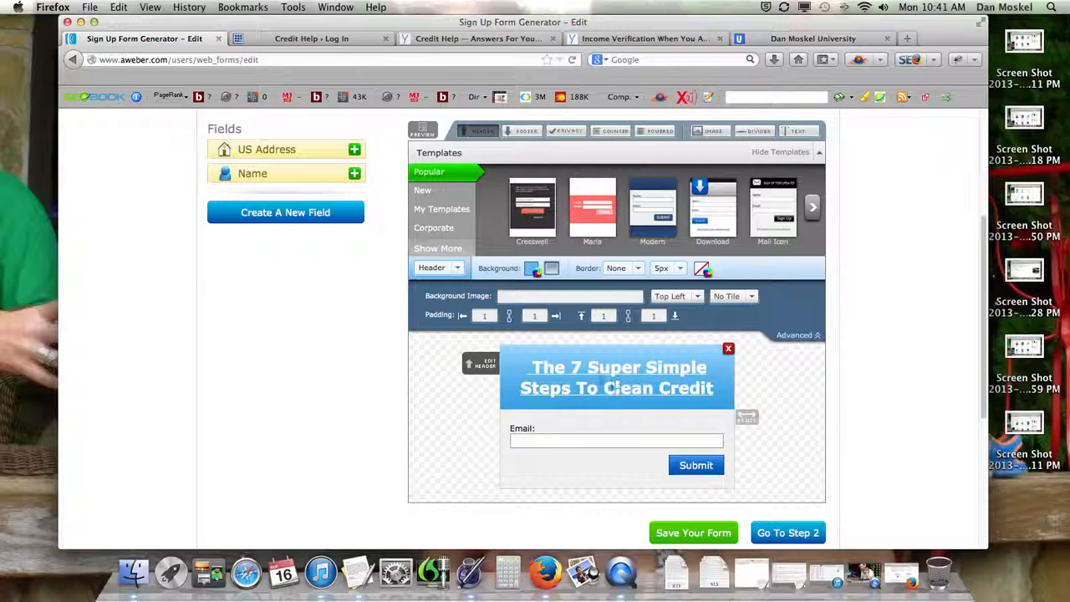
{"action": "left_click", "coordinate": [458, 268]}
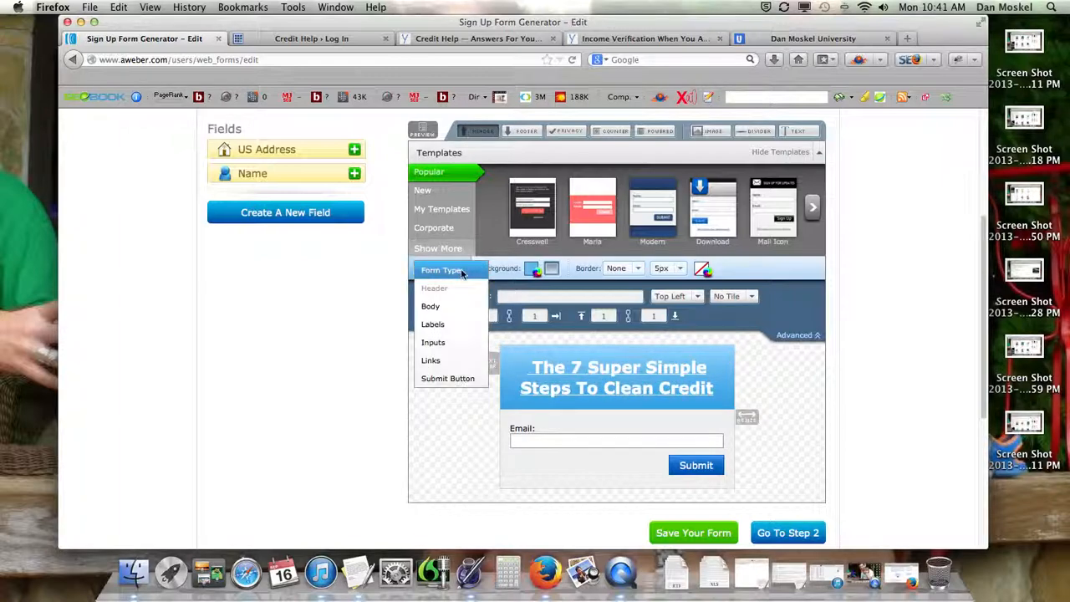
{"action": "left_click", "coordinate": [430, 306]}
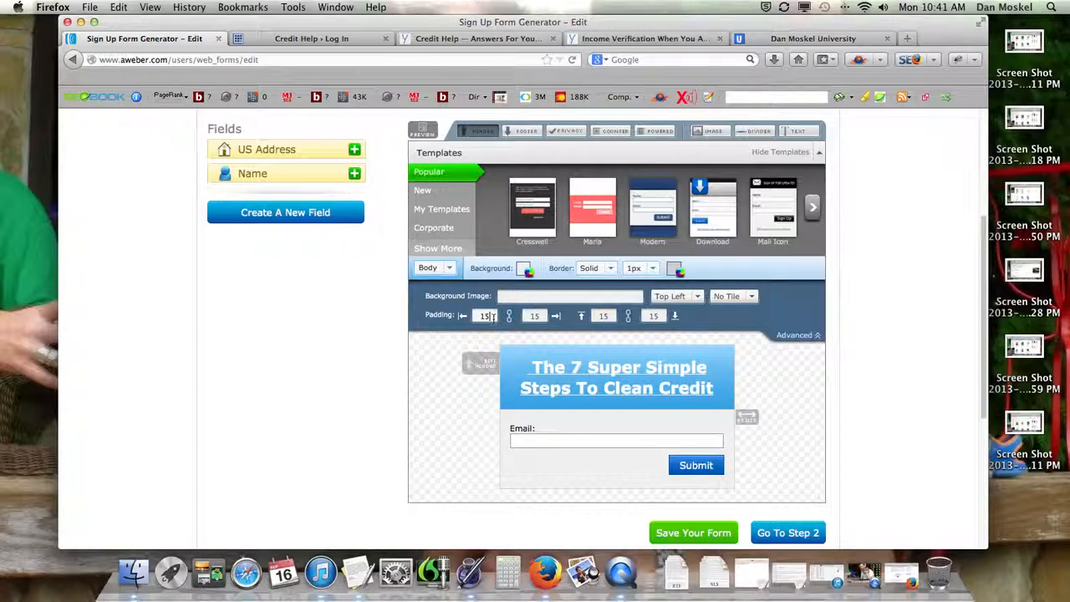
{"action": "left_click", "coordinate": [379, 388]}
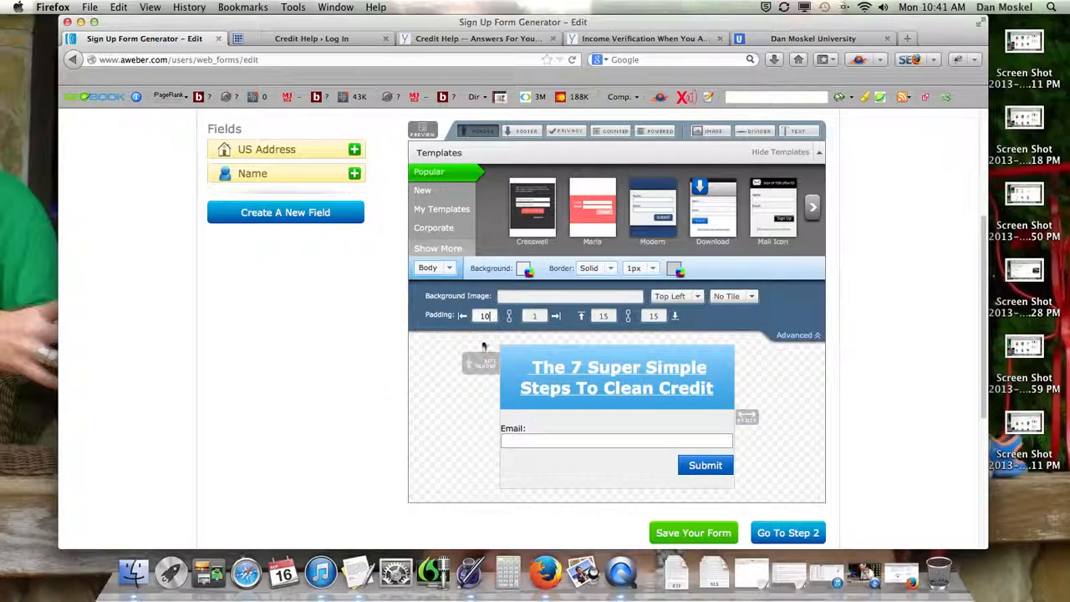
{"action": "left_click", "coordinate": [357, 413]}
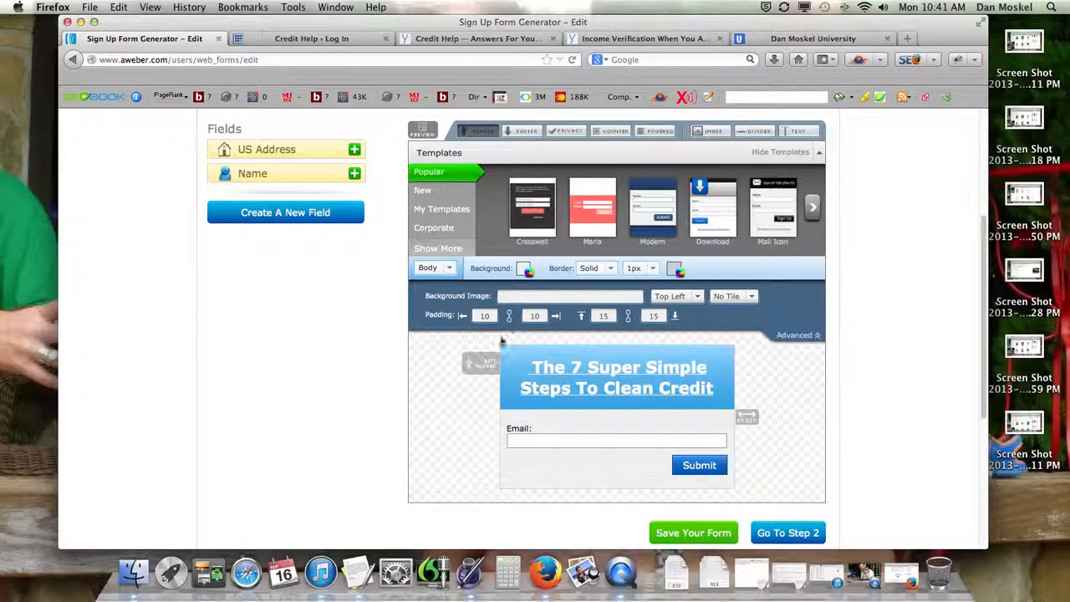
Step: Try a left and right body padding of 20, followed by 40, to compare the email field's width
{"action": "left_click", "coordinate": [485, 315]}
{"action": "key", "text": "BackSpace"}
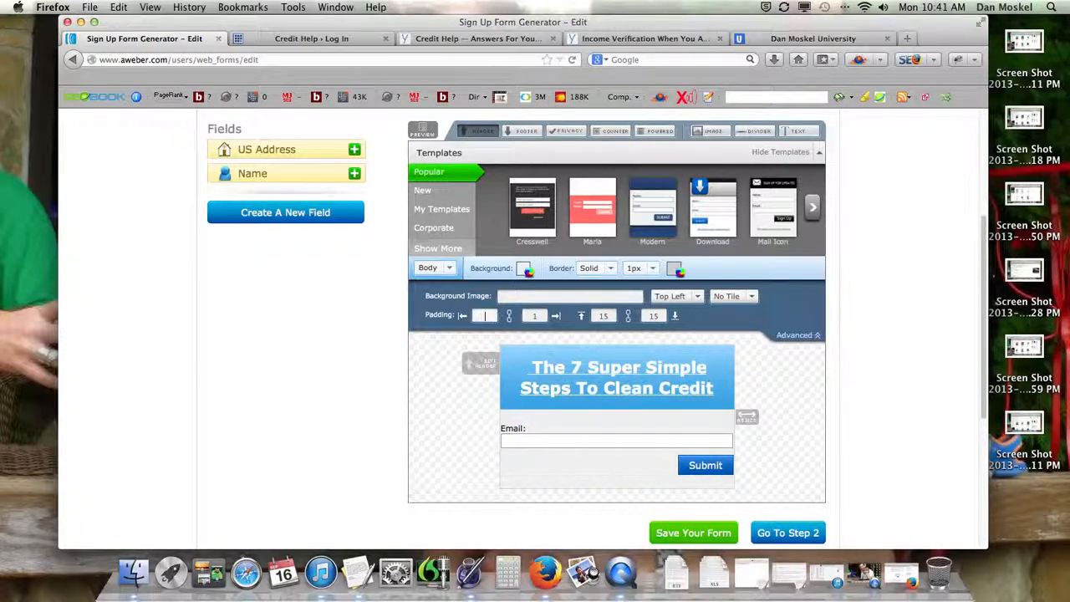
{"action": "type", "text": "20"}
{"action": "left_click", "coordinate": [365, 428]}
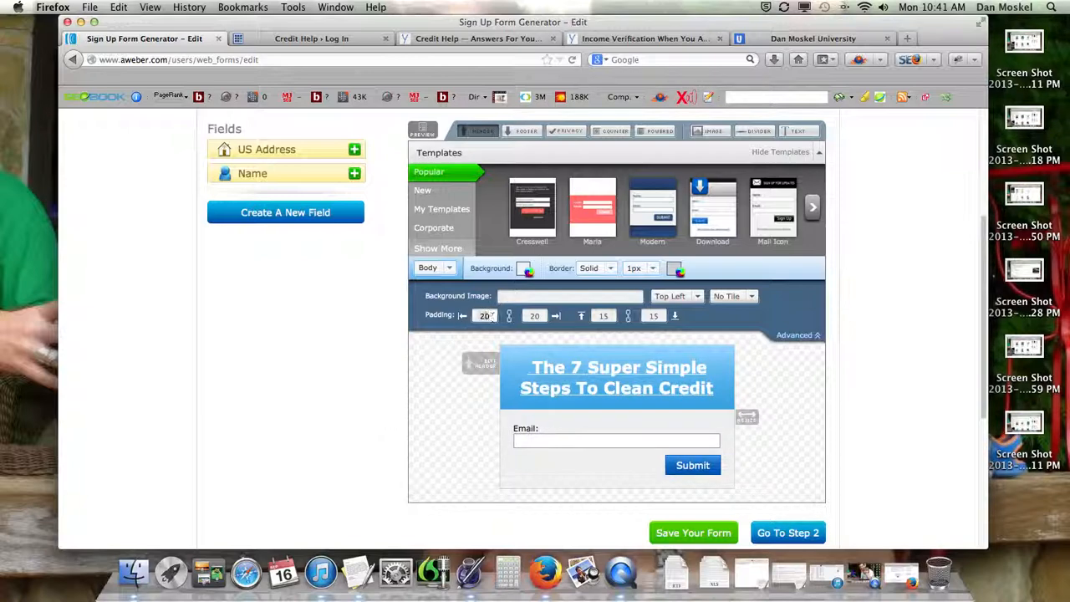
{"action": "type", "text": "40"}
{"action": "left_click", "coordinate": [348, 421]}
Step: Set the body's left and right padding to 35
{"action": "left_click", "coordinate": [499, 316]}
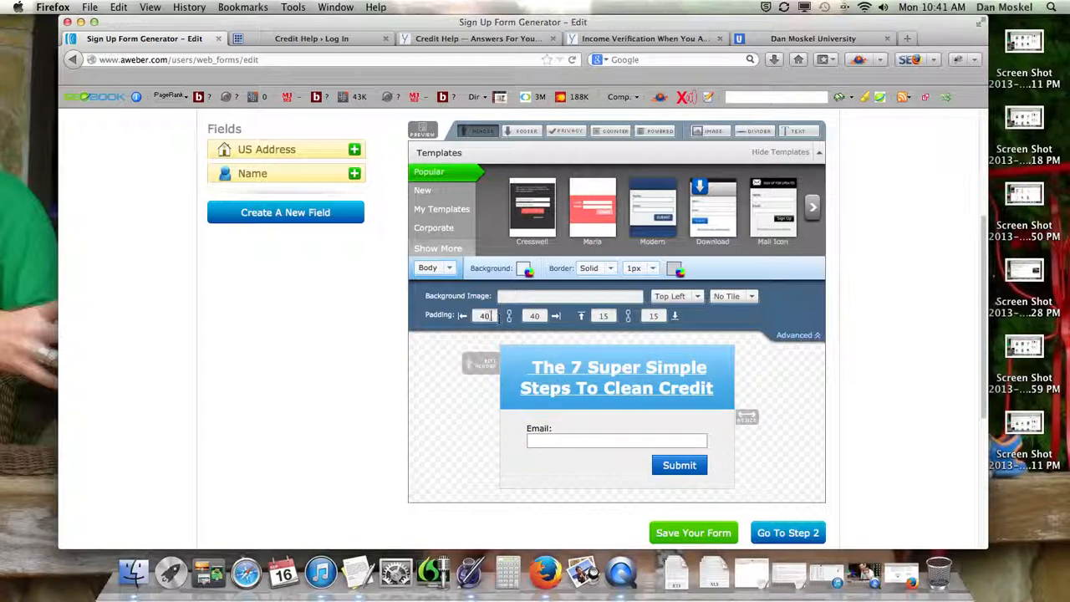
{"action": "key", "text": "BackSpace"}
{"action": "key", "text": "BackSpace"}
{"action": "type", "text": "35"}
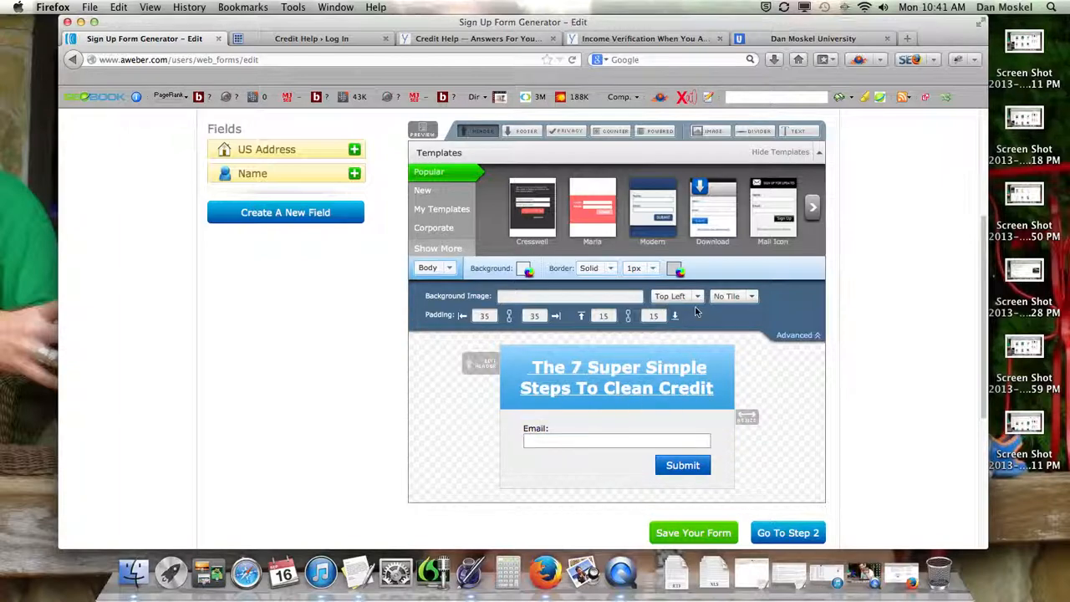
Step: Set the body background to No Color and widen the body's border to 5px
{"action": "left_click", "coordinate": [524, 269]}
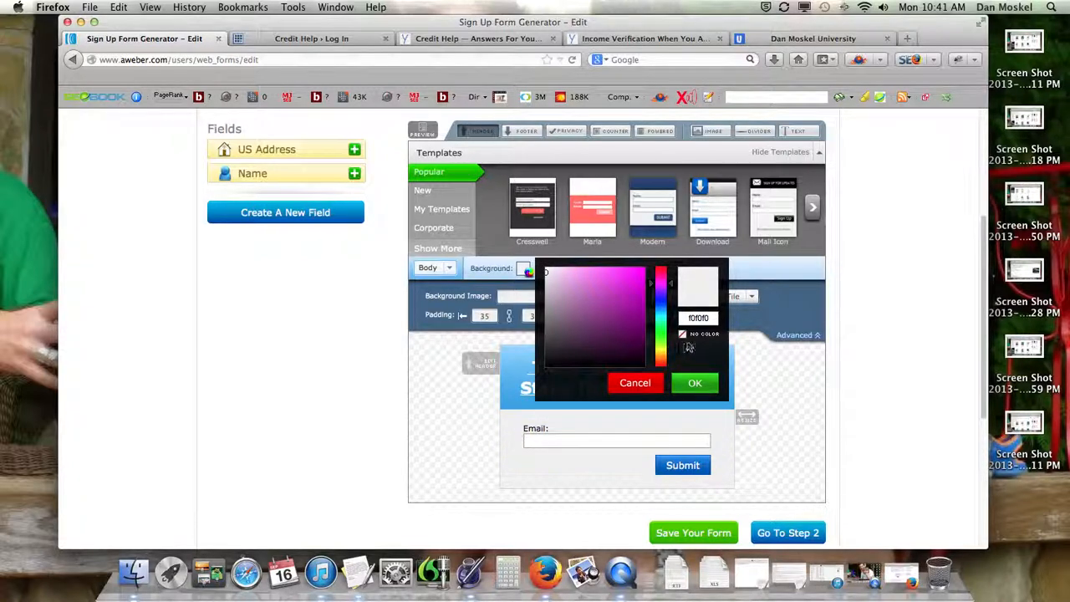
{"action": "left_click", "coordinate": [682, 334]}
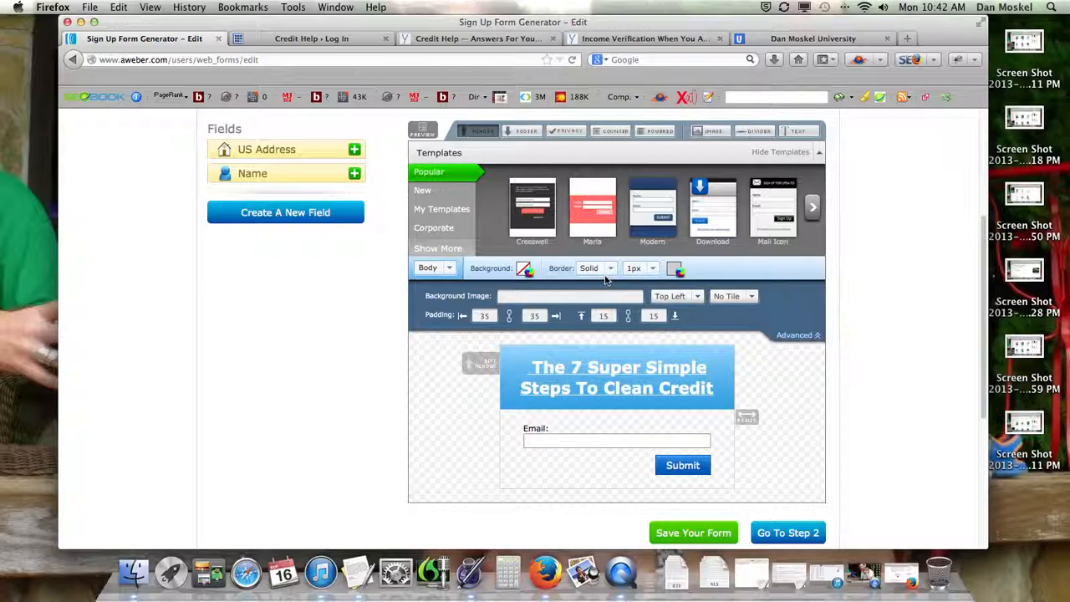
{"action": "left_click", "coordinate": [653, 274]}
{"action": "left_click", "coordinate": [659, 358]}
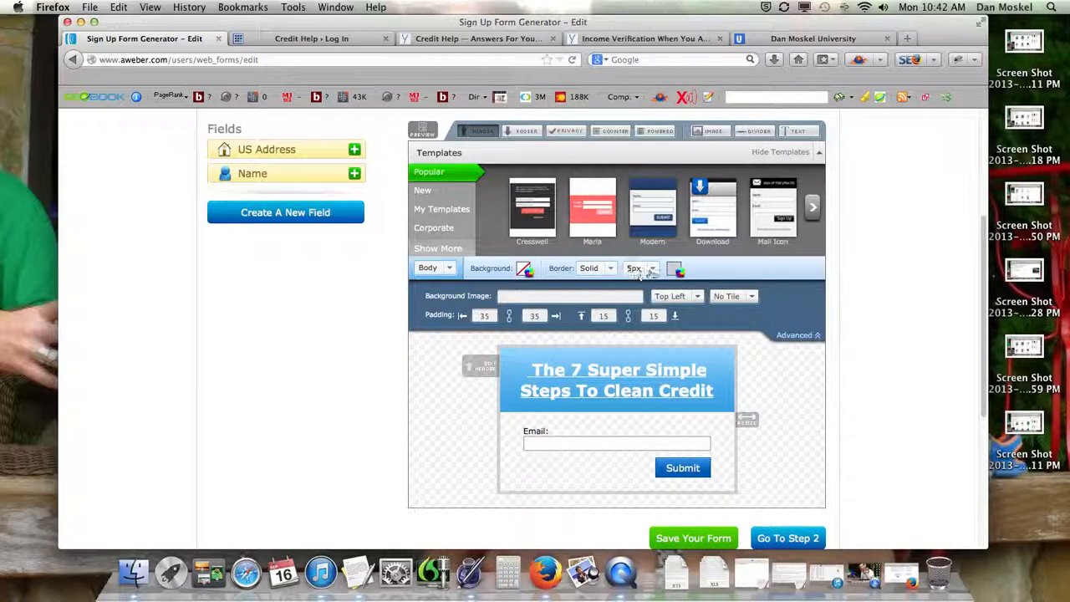
Step: Try a near-black body border color, 080708, and settle on the red e02a24
{"action": "left_click", "coordinate": [675, 269]}
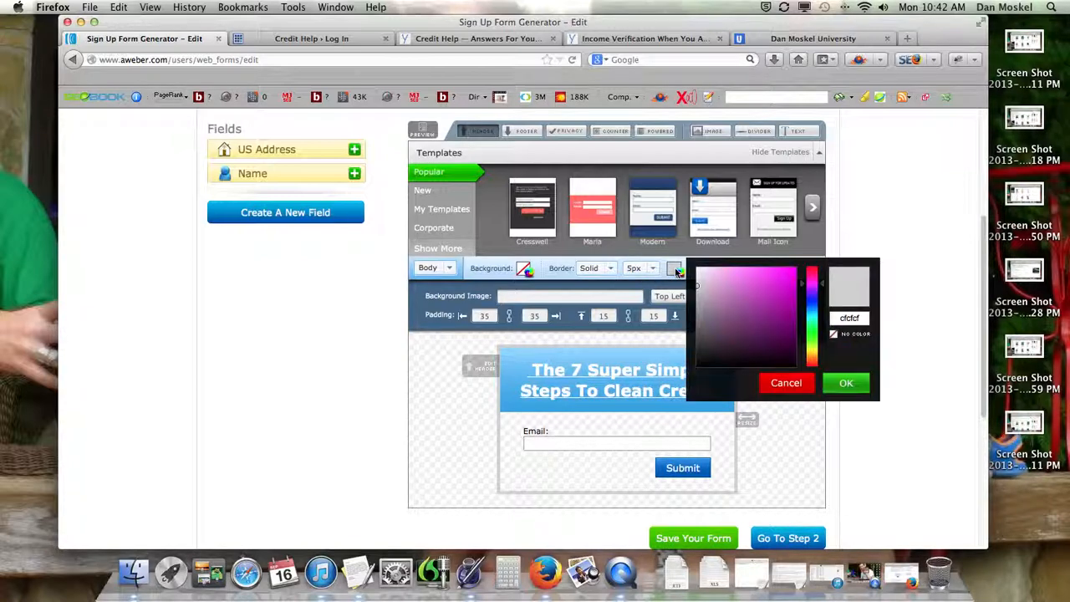
{"action": "left_click", "coordinate": [704, 363]}
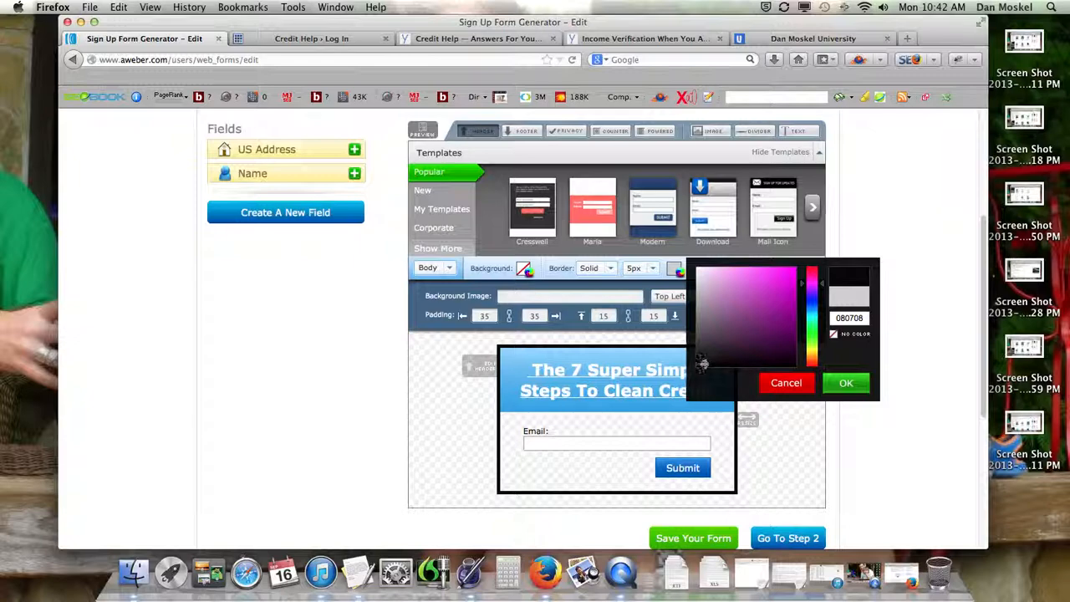
{"action": "left_click", "coordinate": [701, 364]}
{"action": "left_click_drag", "start_coordinate": [813, 281], "coordinate": [814, 268]}
{"action": "left_click", "coordinate": [781, 278]}
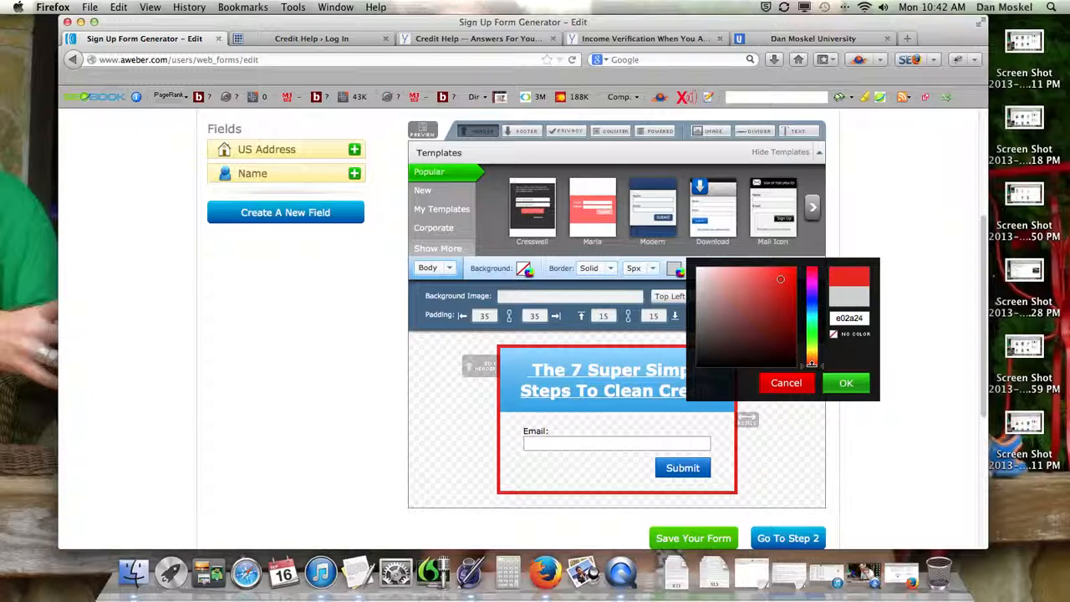
{"action": "left_click", "coordinate": [865, 390]}
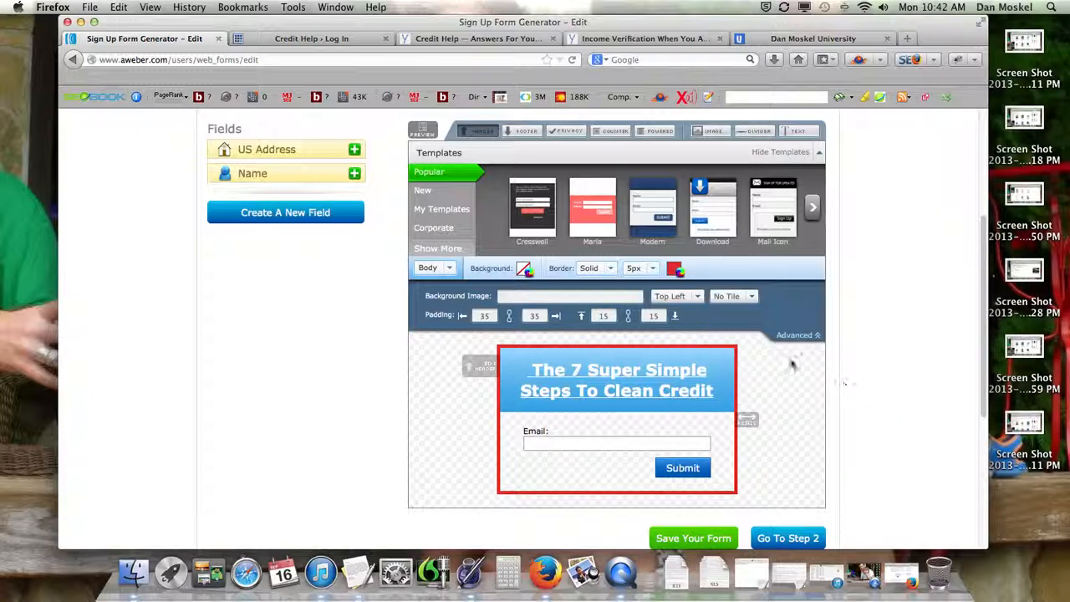
Step: Make the body border dashed and reduce the body's upper and lower padding to 1
{"action": "left_click", "coordinate": [610, 269]}
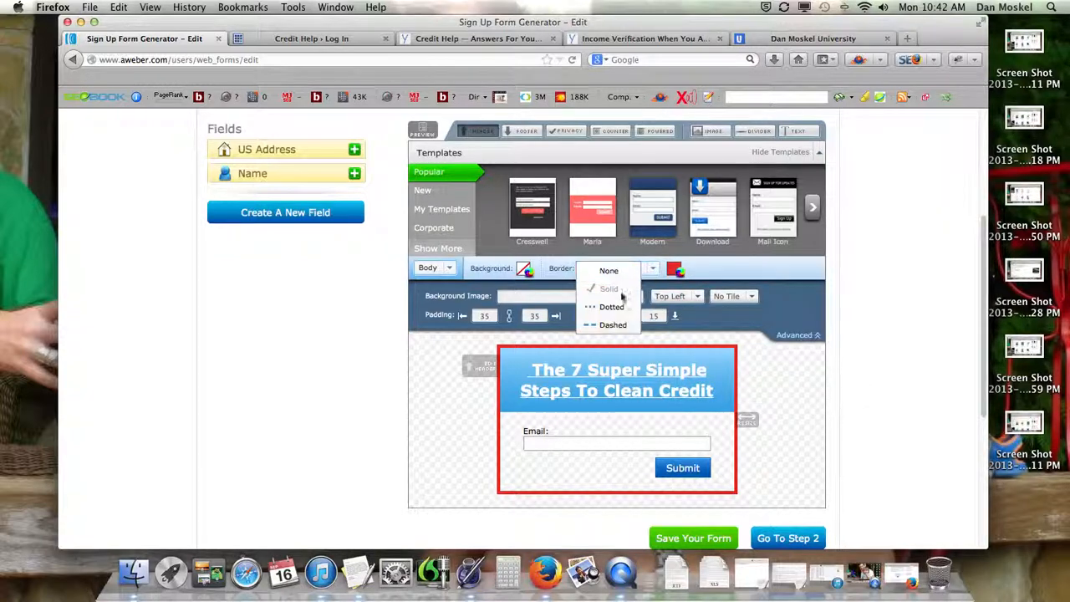
{"action": "left_click", "coordinate": [615, 325]}
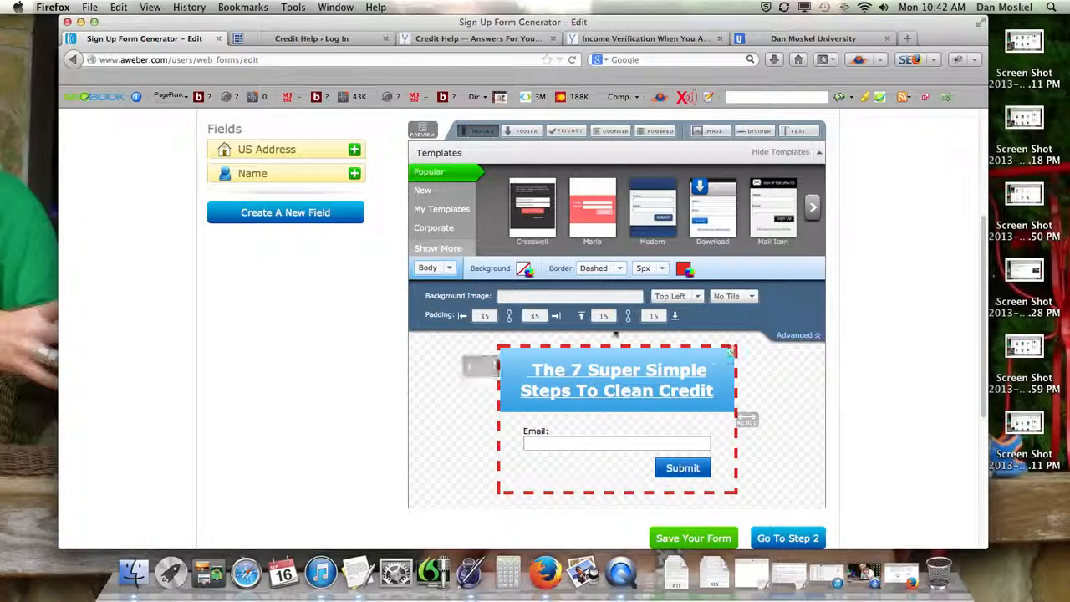
{"action": "key", "text": "BackSpace"}
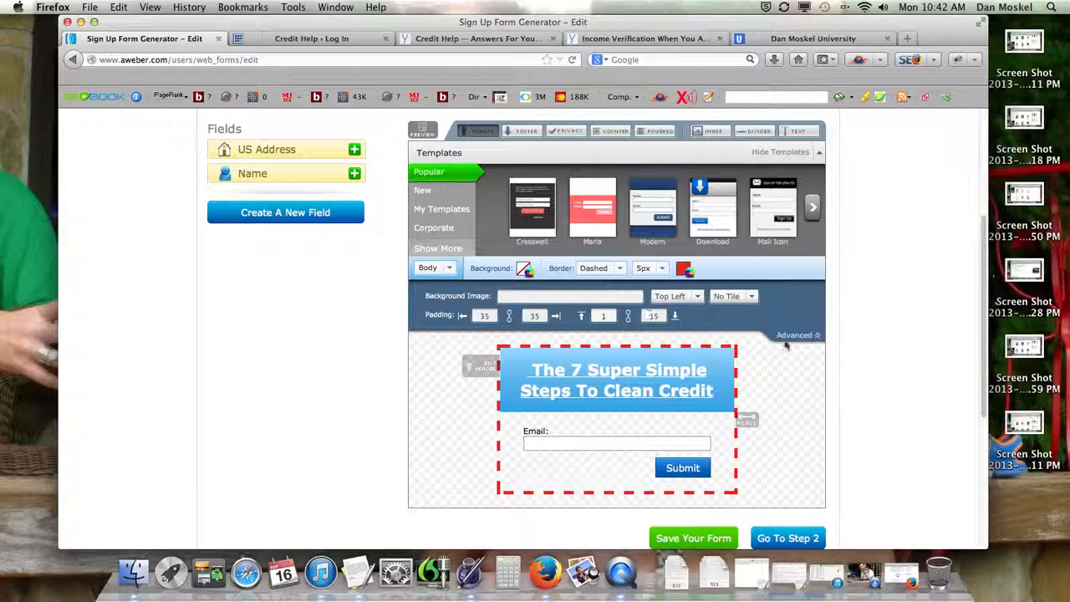
{"action": "key", "text": "BackSpace"}
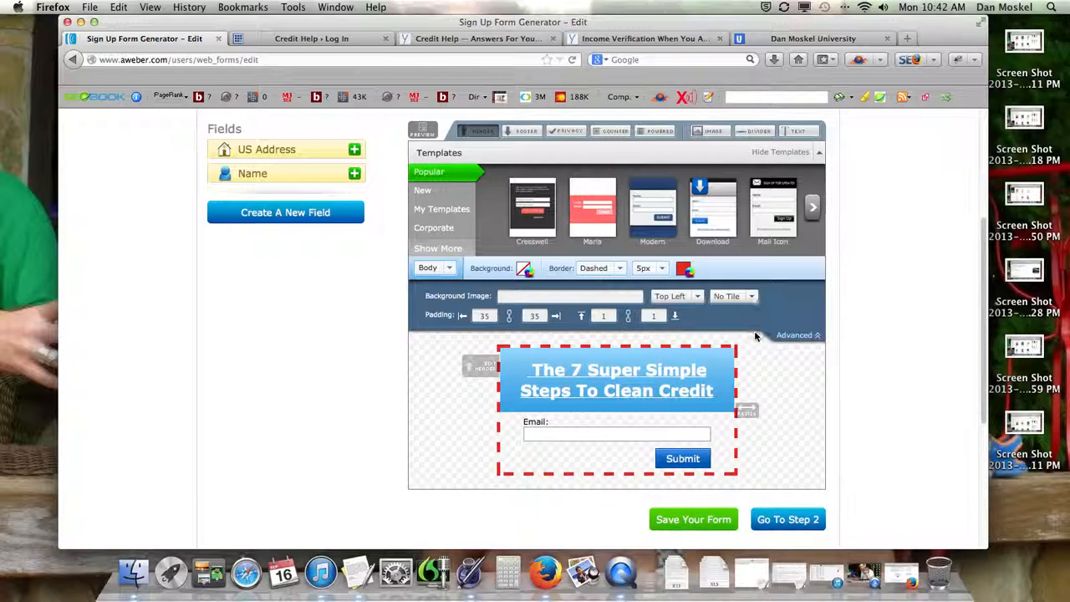
Step: Copy the color code 66b9ed of the header's background to the clipboard, keeping the header's color
{"action": "left_click", "coordinate": [722, 373]}
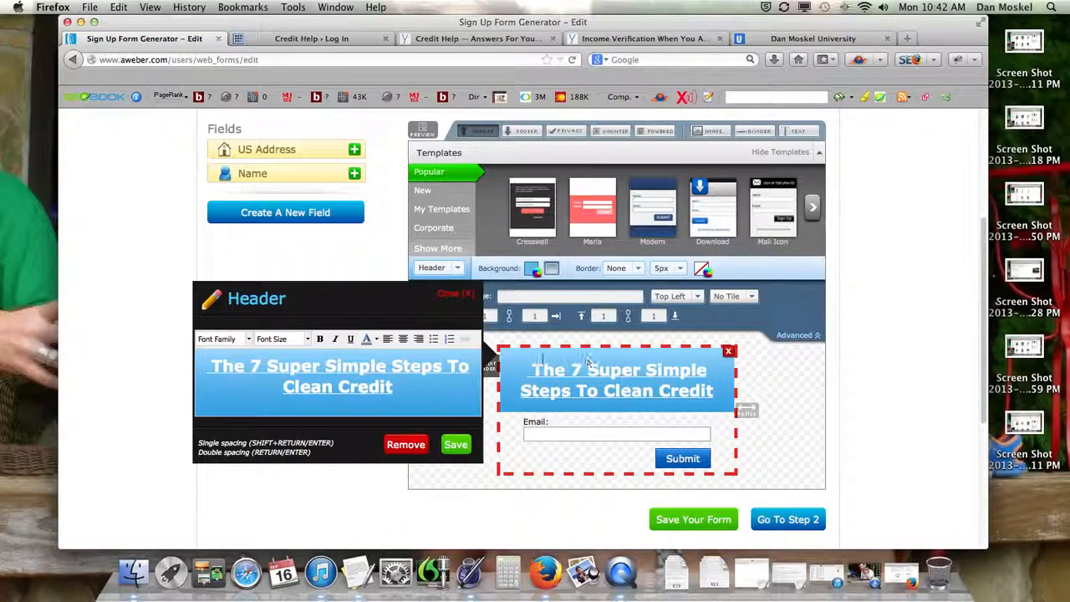
{"action": "left_click", "coordinate": [462, 299]}
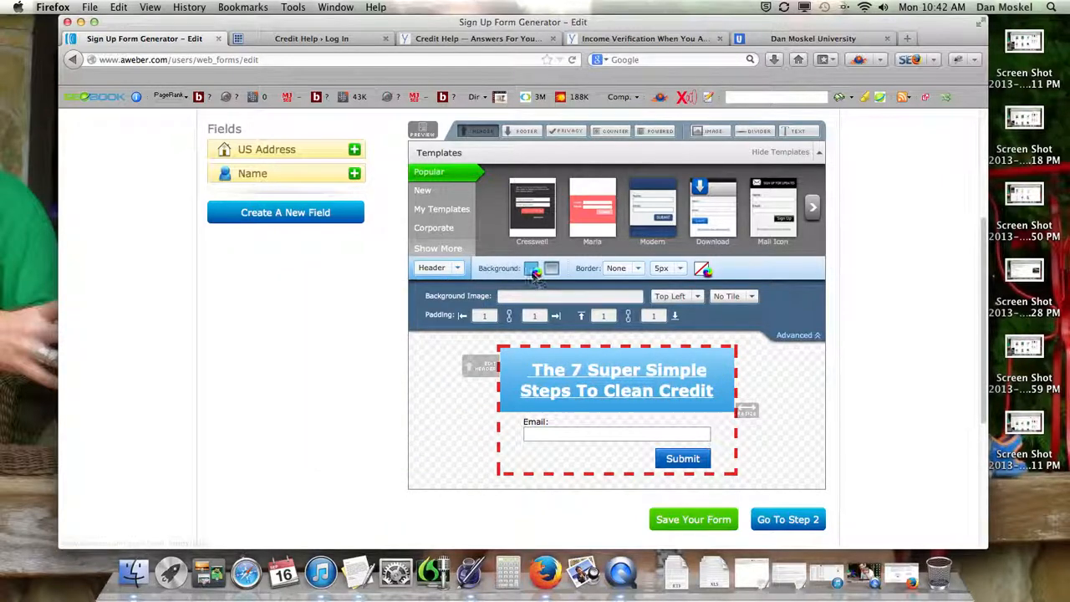
{"action": "left_click", "coordinate": [531, 269]}
{"action": "double_click", "coordinate": [702, 317]}
{"action": "right_click", "coordinate": [706, 319]}
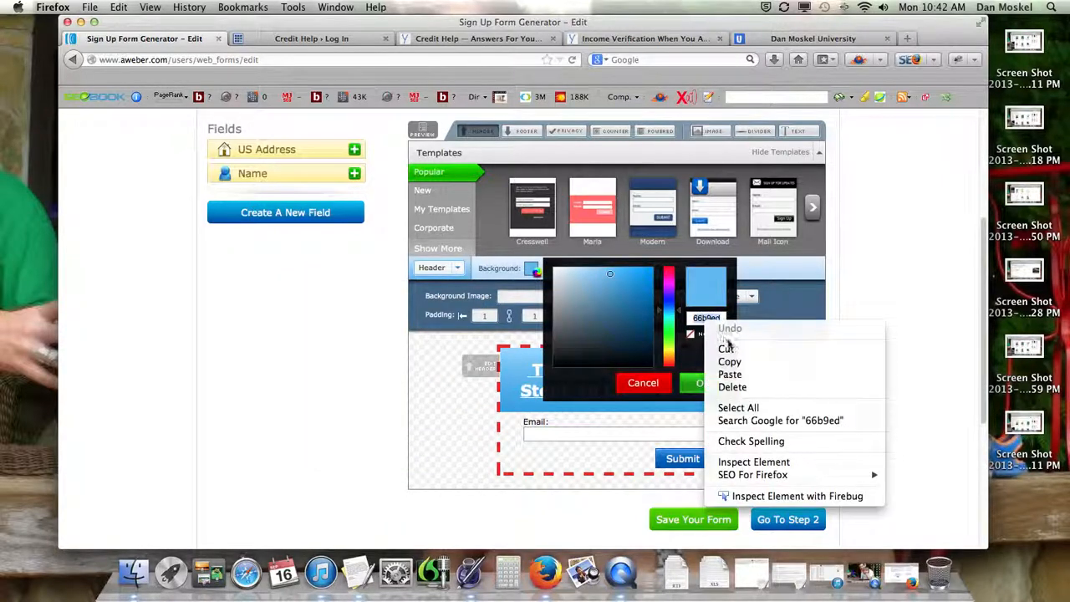
{"action": "left_click", "coordinate": [741, 351]}
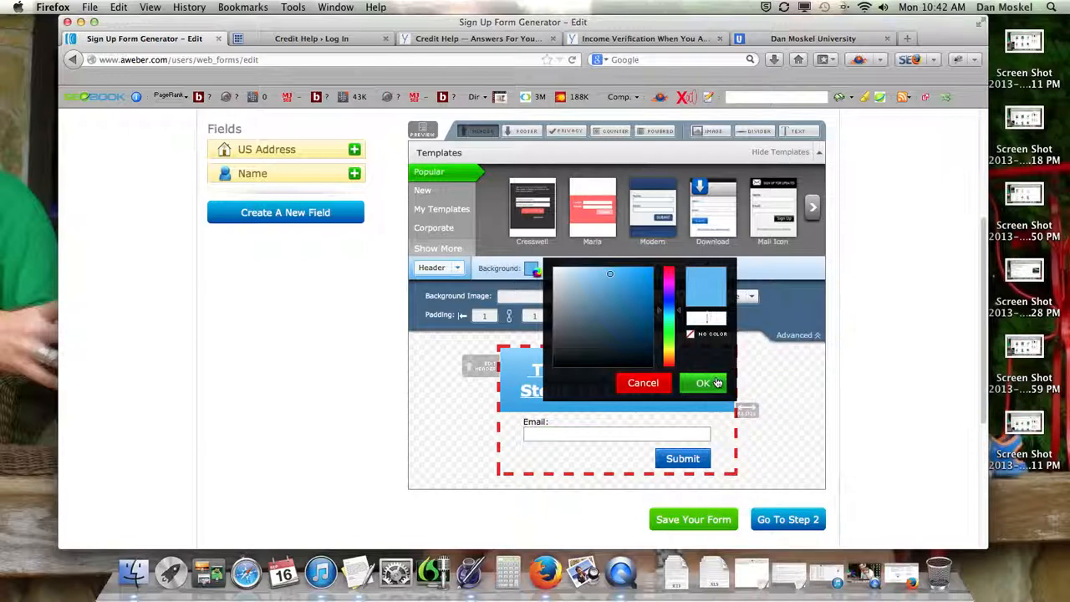
{"action": "left_click", "coordinate": [716, 383]}
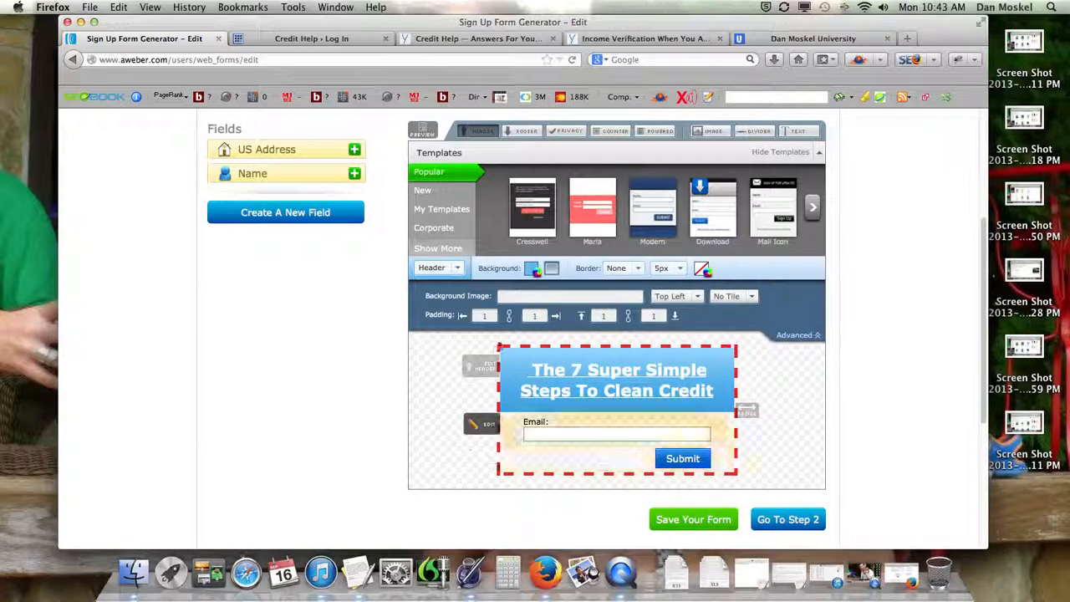
Step: Center the submit button on the form and set its font size to 12px
{"action": "left_click", "coordinate": [449, 268]}
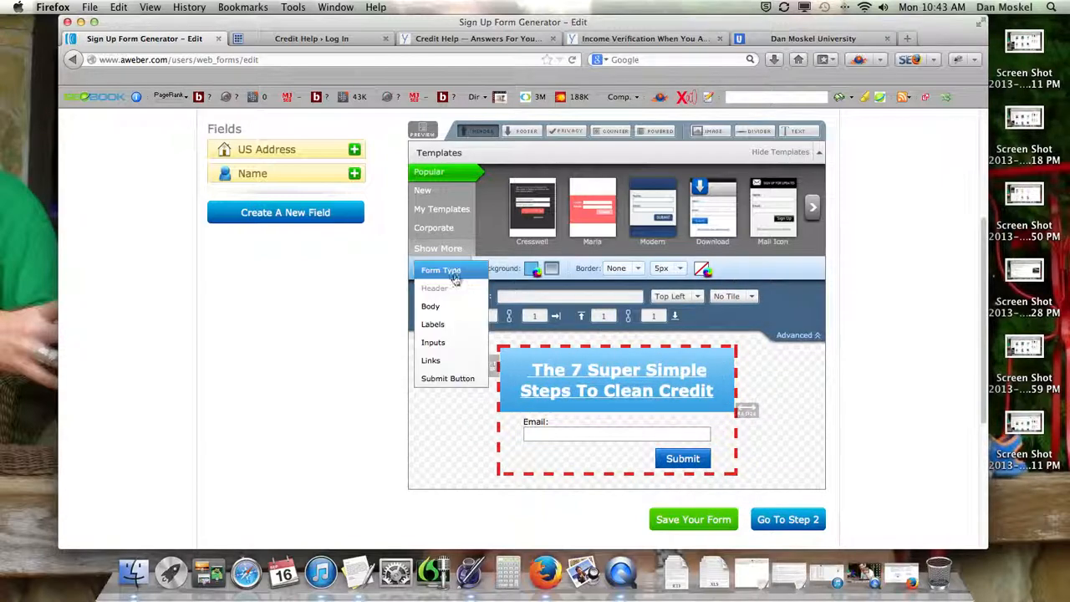
{"action": "left_click", "coordinate": [443, 377]}
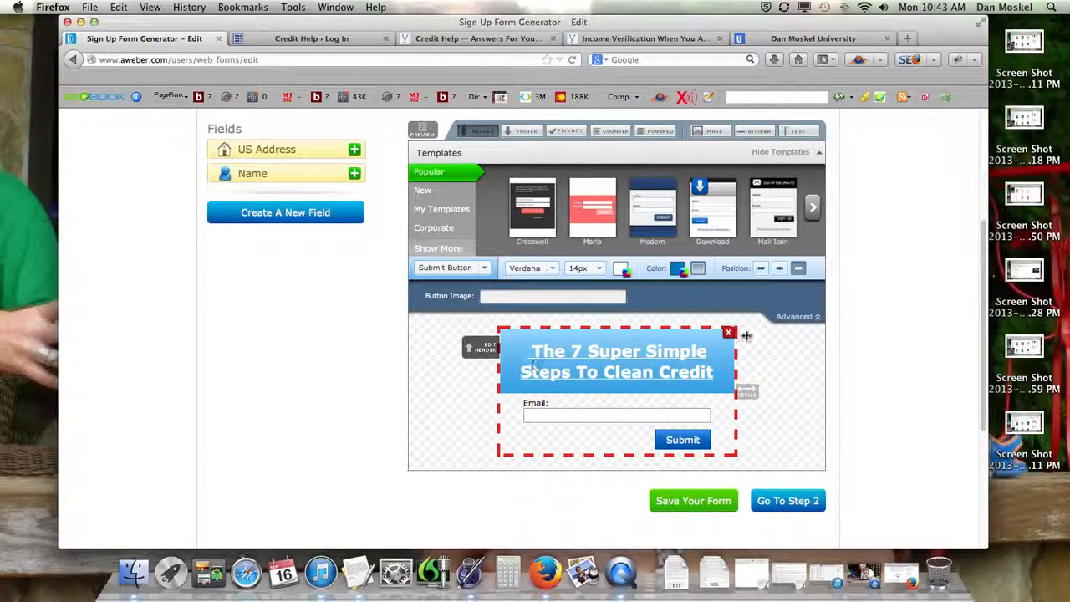
{"action": "left_click", "coordinate": [779, 268]}
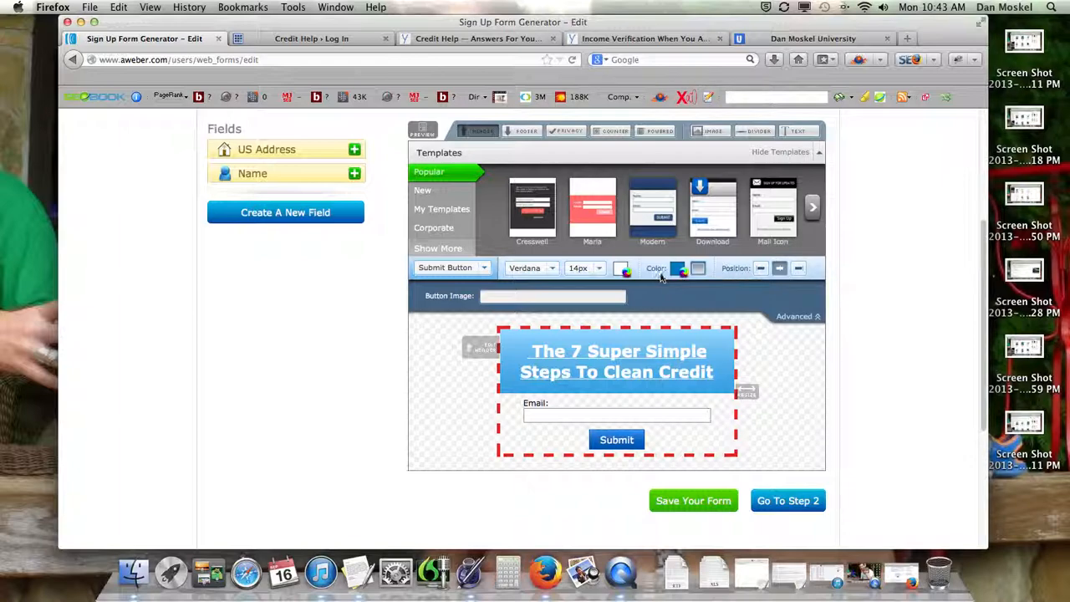
{"action": "left_click", "coordinate": [585, 267]}
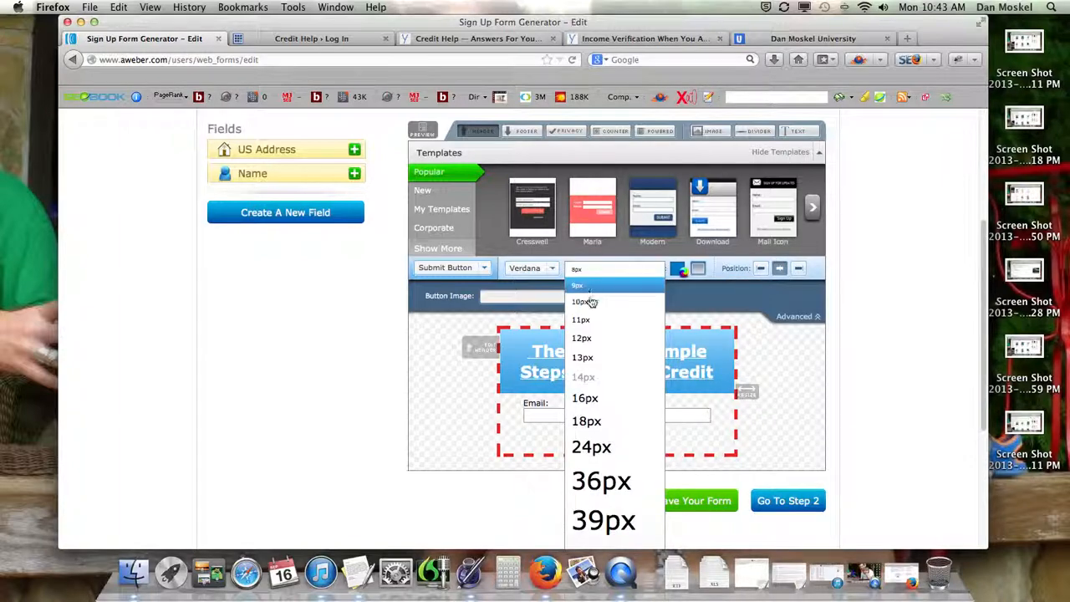
{"action": "left_click", "coordinate": [585, 338]}
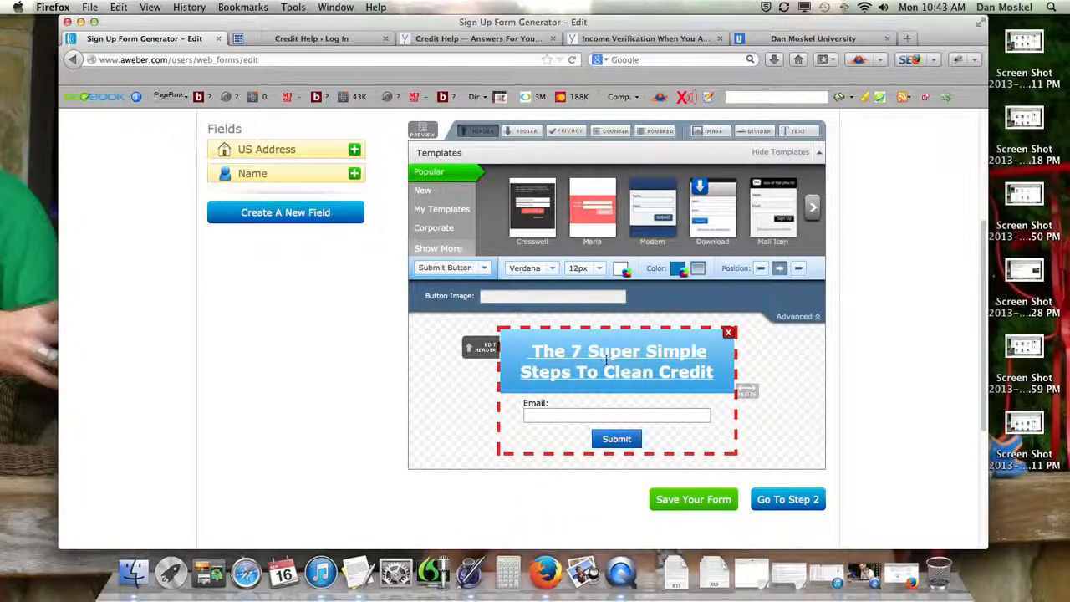
Step: Change the submit button's color to the header's light blue 66b9ed by pasting the copied code
{"action": "left_click", "coordinate": [677, 268]}
{"action": "double_click", "coordinate": [858, 320]}
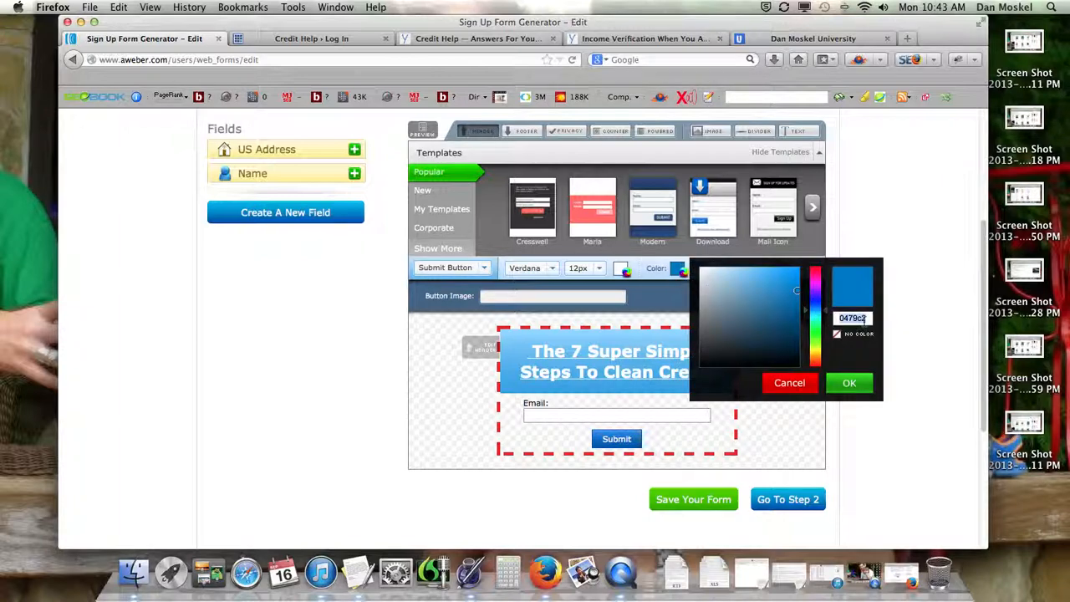
{"action": "key", "text": "super+v"}
{"action": "left_click", "coordinate": [859, 382]}
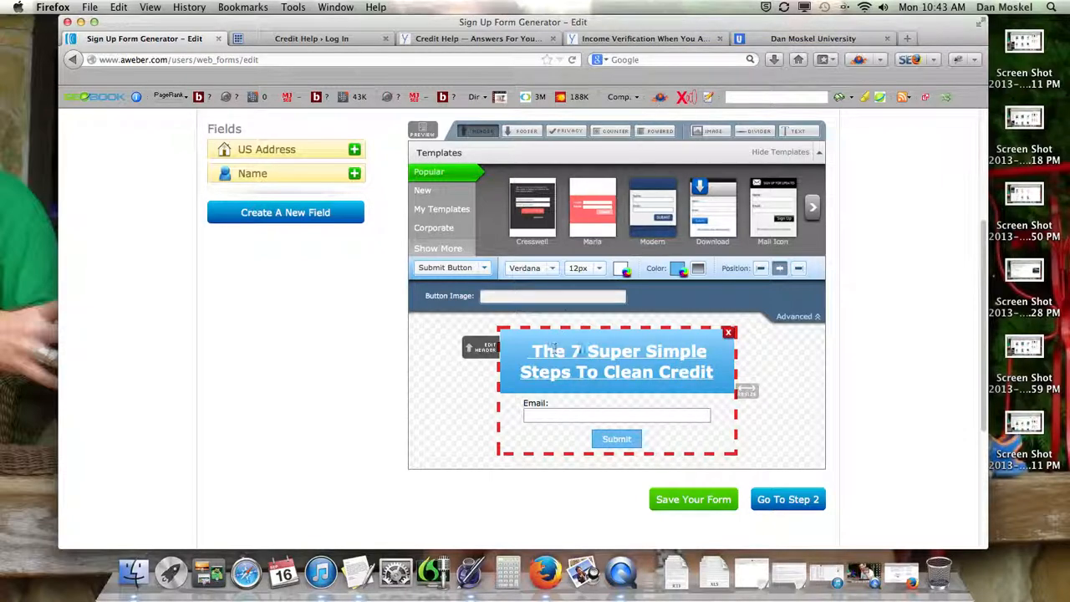
Step: Insert "FREE Report - " in front of the header text "The 7 Super Simple Steps To Clean Credit"
{"action": "left_click", "coordinate": [483, 348]}
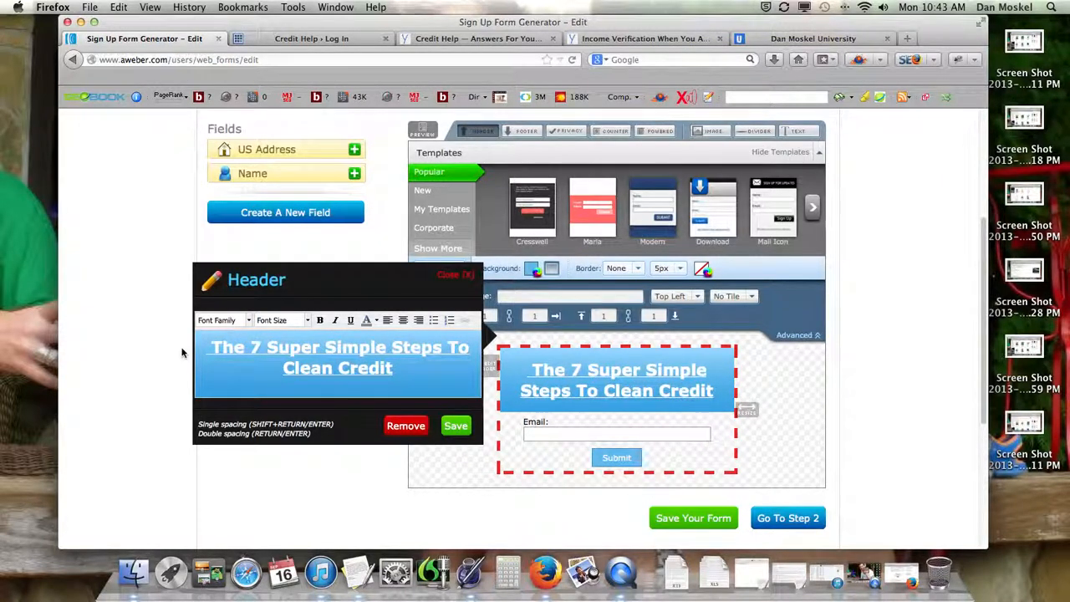
{"action": "left_click", "coordinate": [215, 349]}
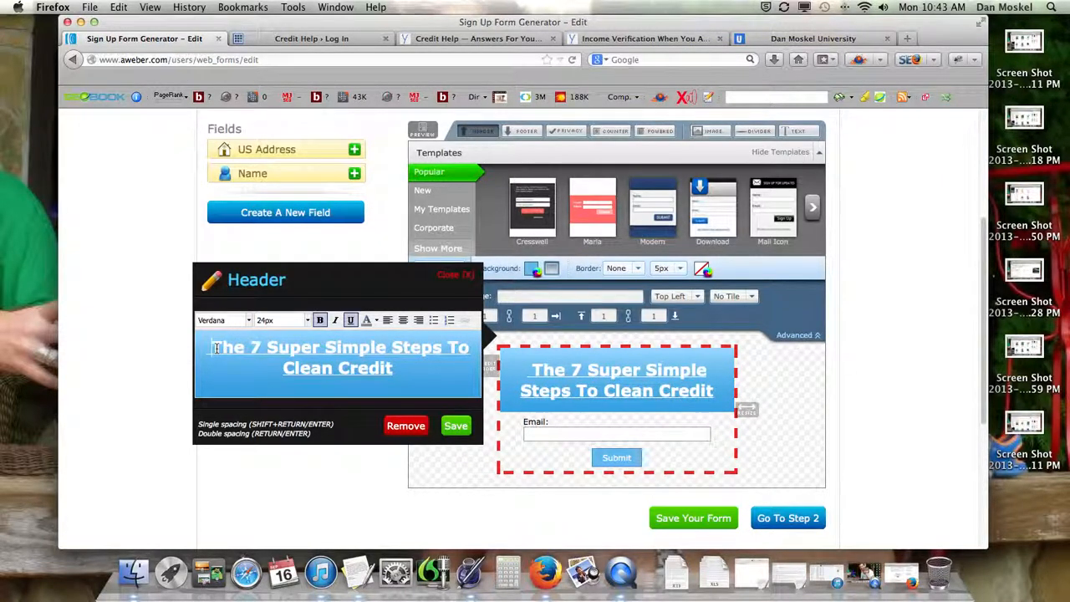
{"action": "type", "text": "FREE"}
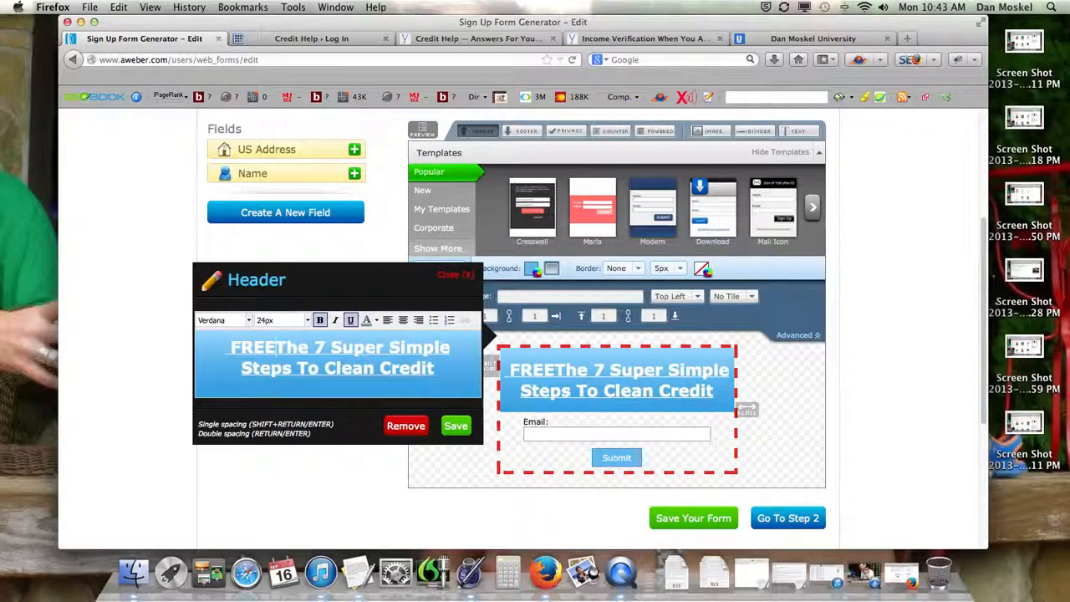
{"action": "type", "text": " Report"}
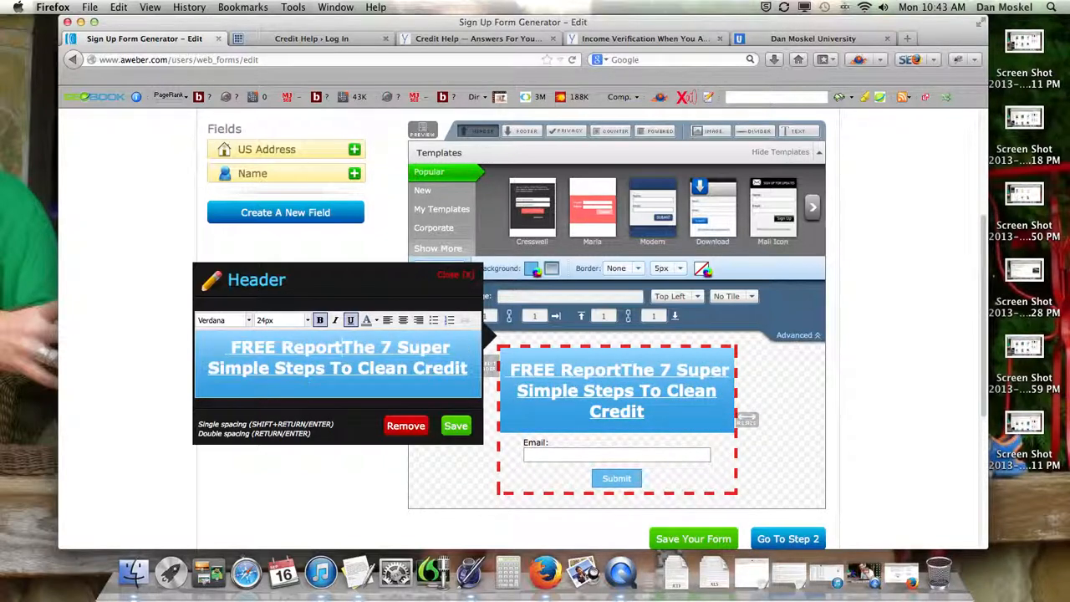
{"action": "type", "text": " -"}
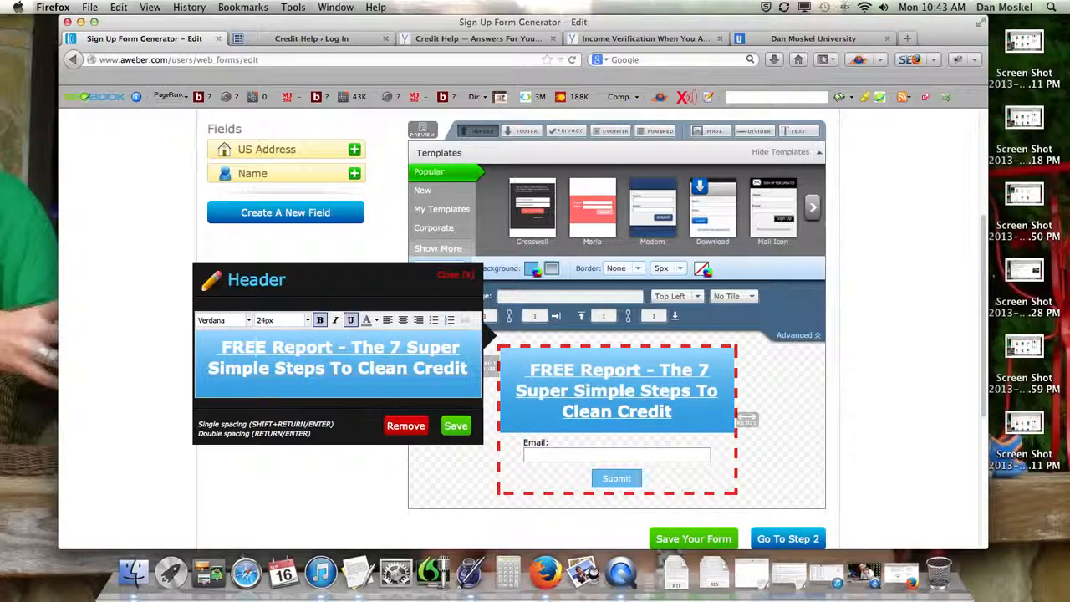
{"action": "key", "text": "Delete"}
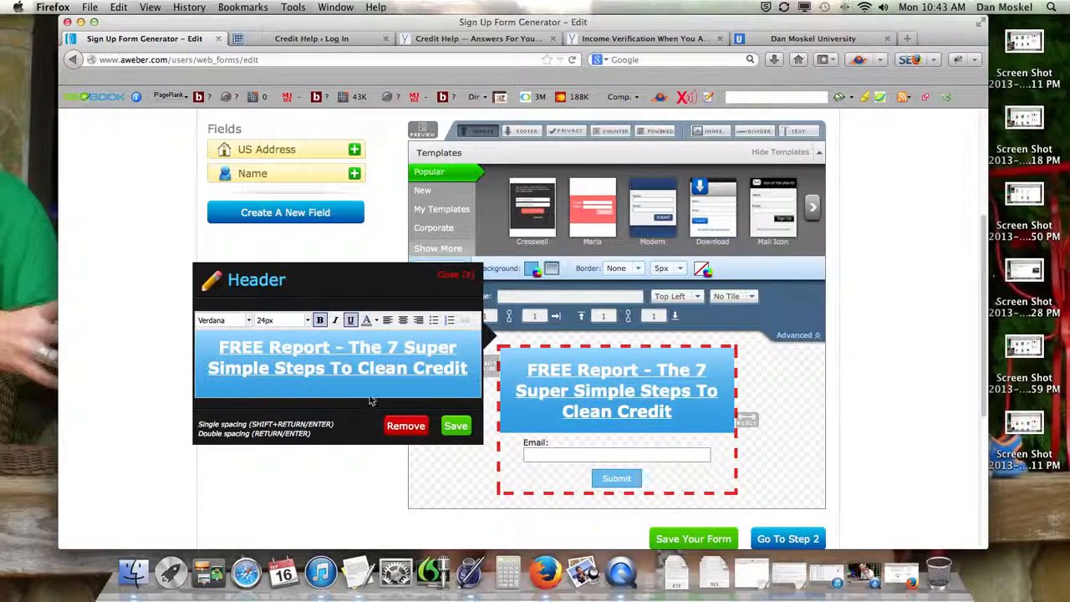
Step: Format the whole header text as centered, 18px and italic, and save the header
{"action": "left_click_drag", "start_coordinate": [469, 369], "coordinate": [219, 346]}
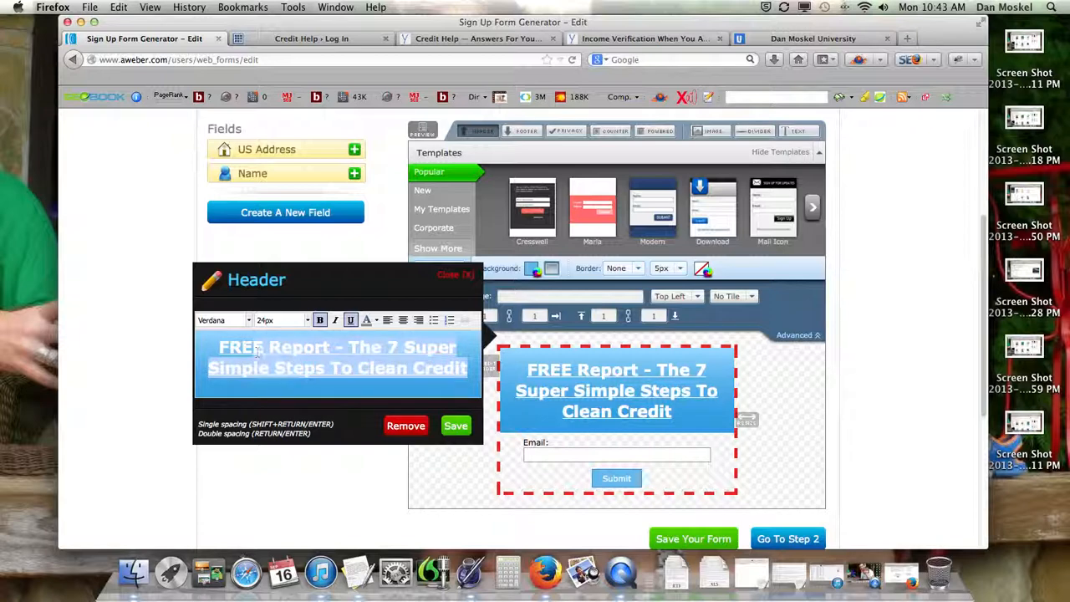
{"action": "left_click", "coordinate": [403, 319]}
{"action": "left_click", "coordinate": [308, 321]}
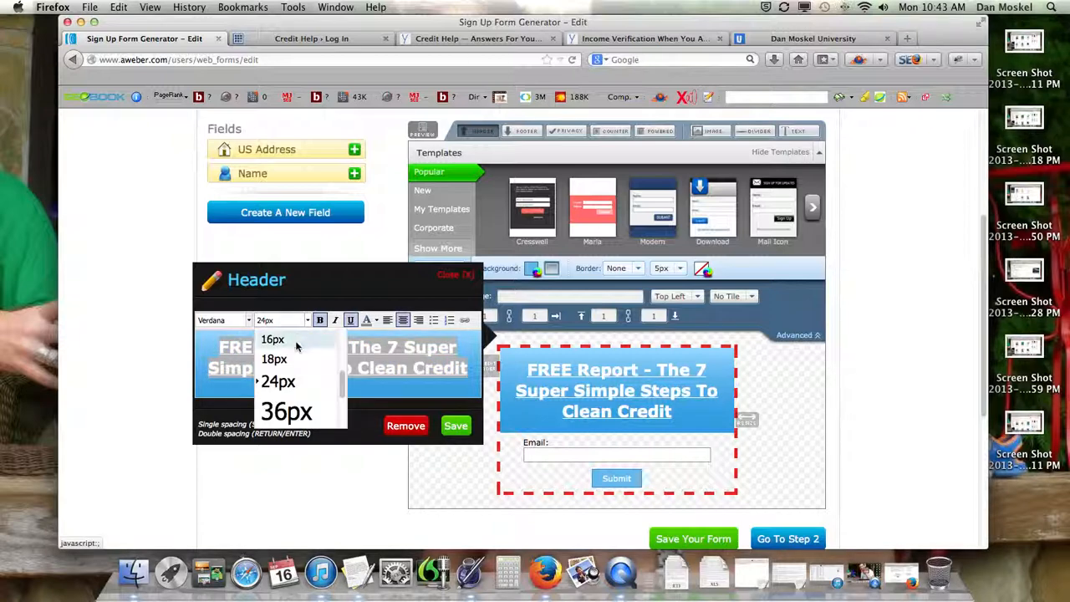
{"action": "left_click", "coordinate": [285, 360]}
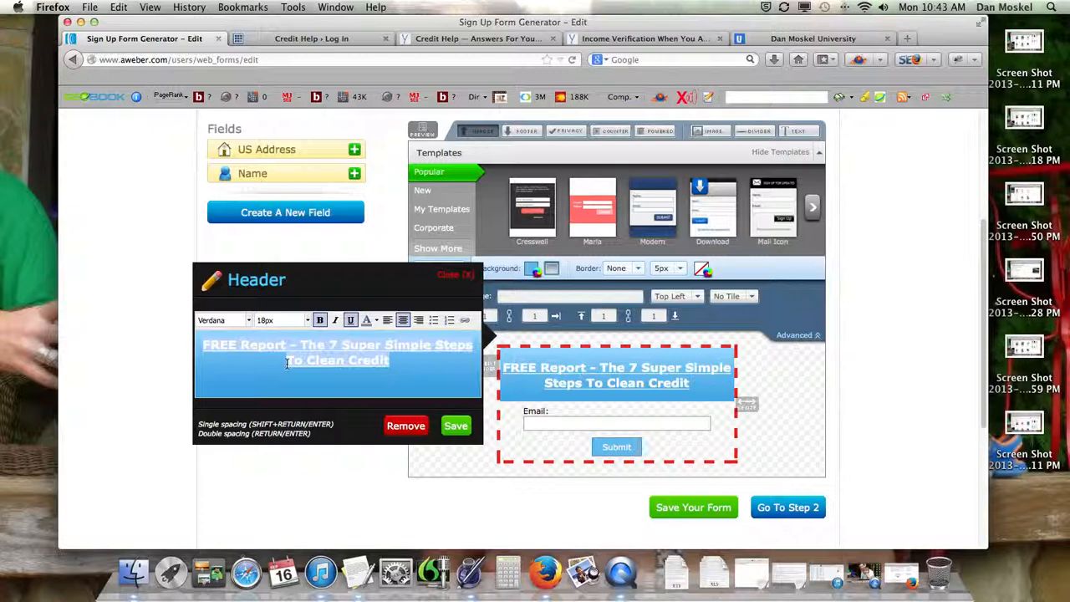
{"action": "left_click", "coordinate": [336, 323]}
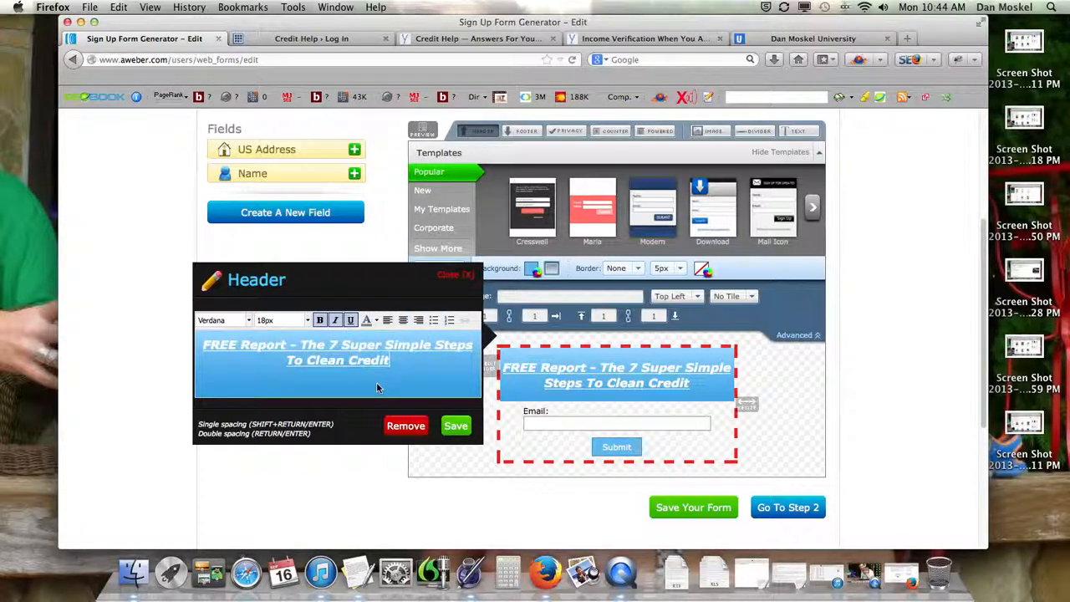
{"action": "left_click", "coordinate": [456, 430]}
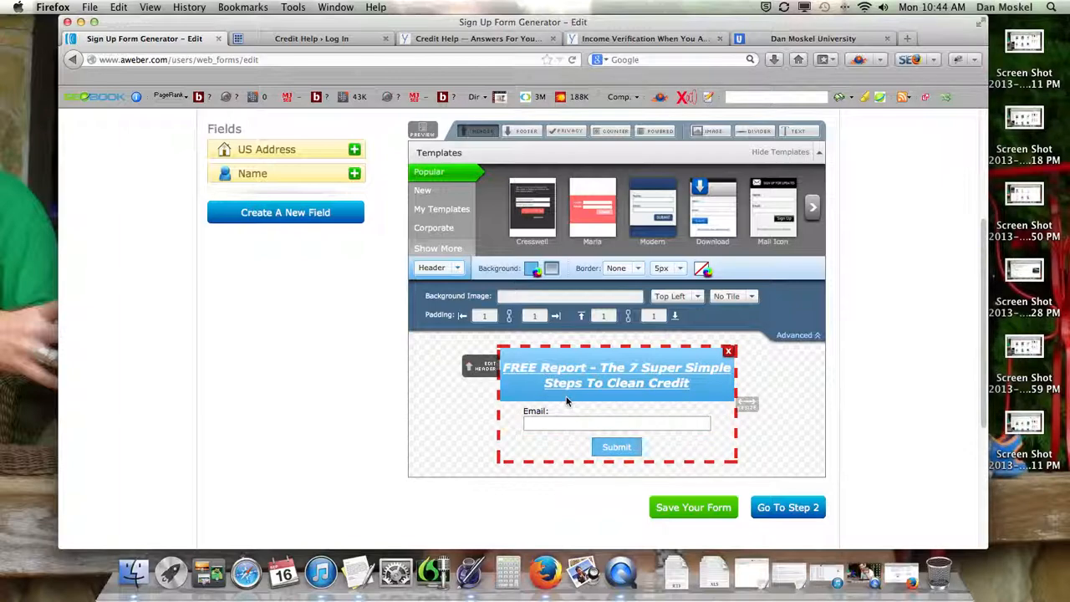
Step: Check the Credit Help homepage, save the sign-up form and continue to its Settings step
{"action": "left_click", "coordinate": [464, 39]}
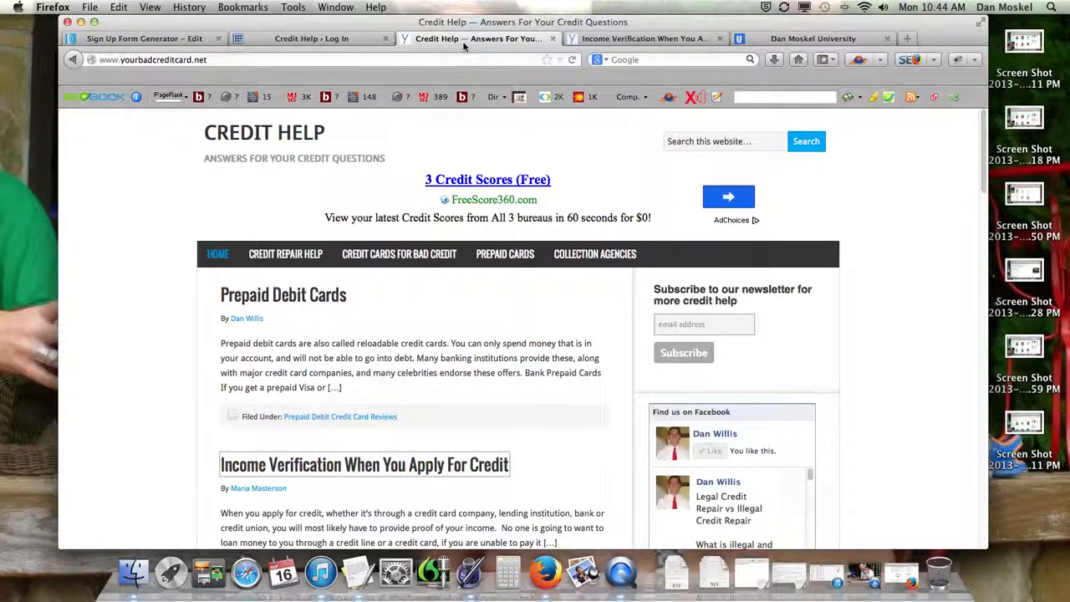
{"action": "left_click", "coordinate": [146, 38]}
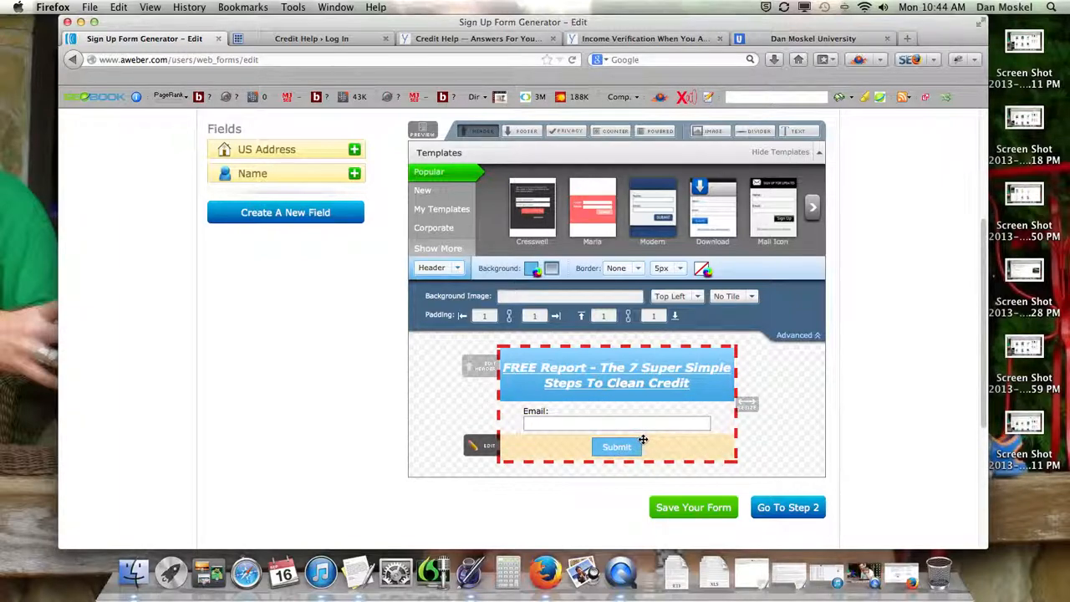
{"action": "left_click", "coordinate": [722, 507]}
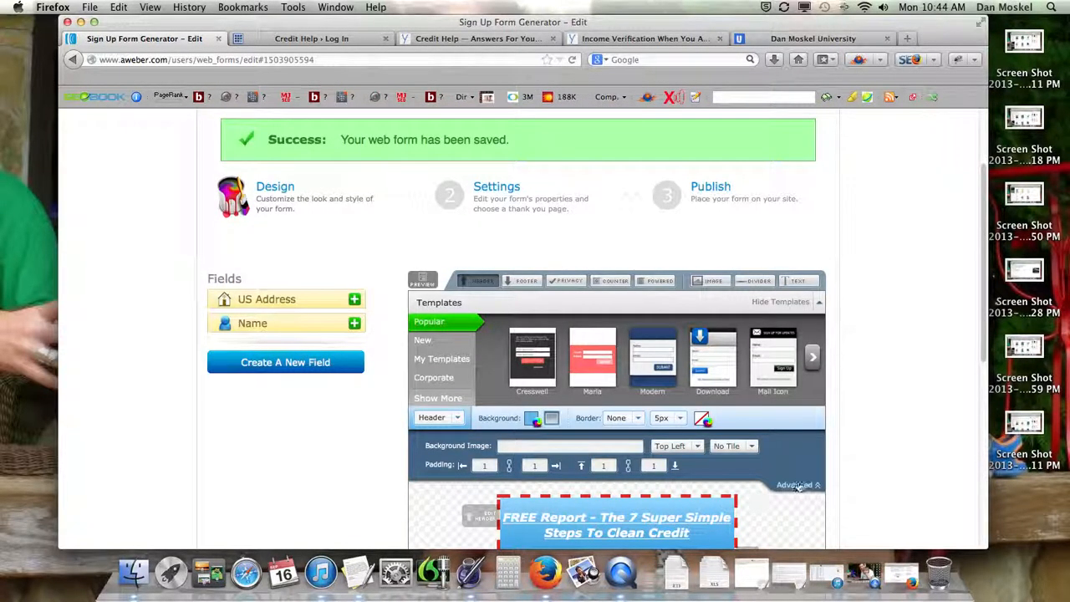
{"action": "scroll", "coordinate": [798, 485], "scroll_direction": "down", "scroll_amount": 5}
{"action": "left_click", "coordinate": [774, 438]}
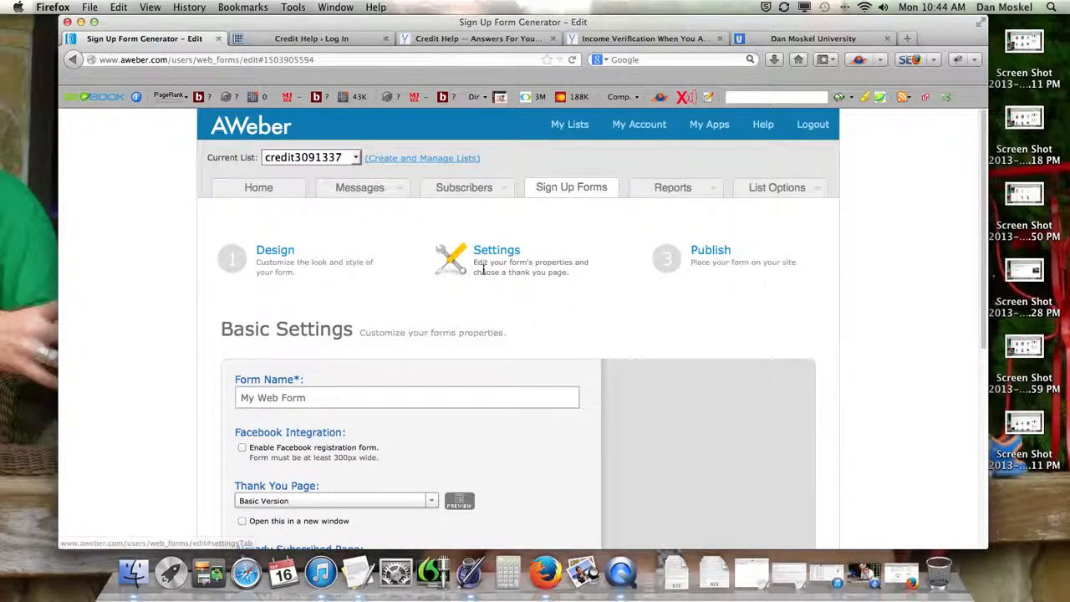
Step: Enable the Facebook registration form in the form's basic settings
{"action": "left_click", "coordinate": [258, 393]}
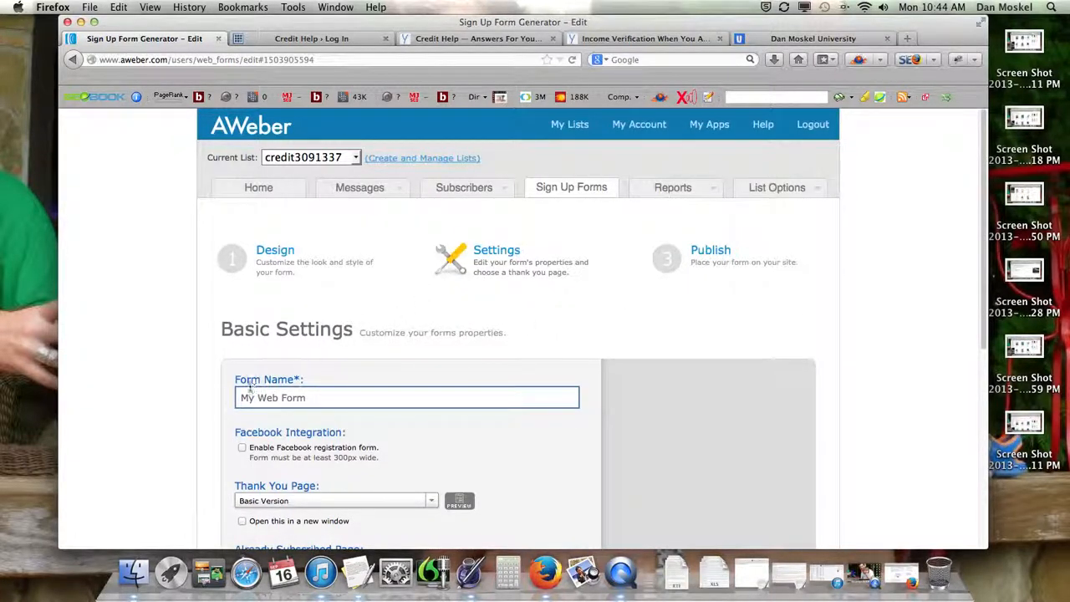
{"action": "scroll", "coordinate": [276, 391], "scroll_direction": "down", "scroll_amount": 3}
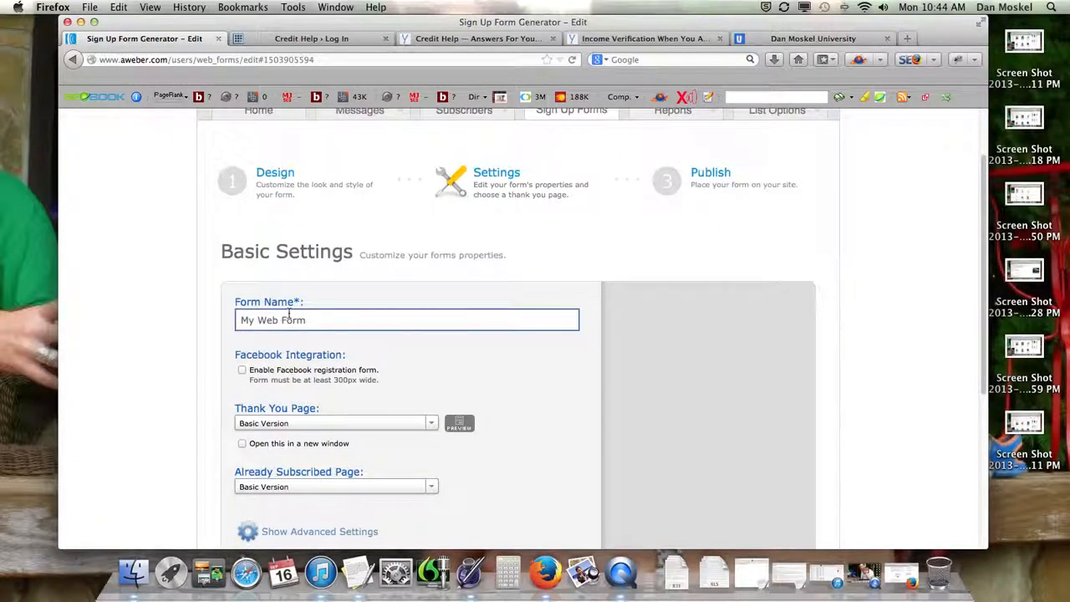
{"action": "left_click", "coordinate": [266, 336]}
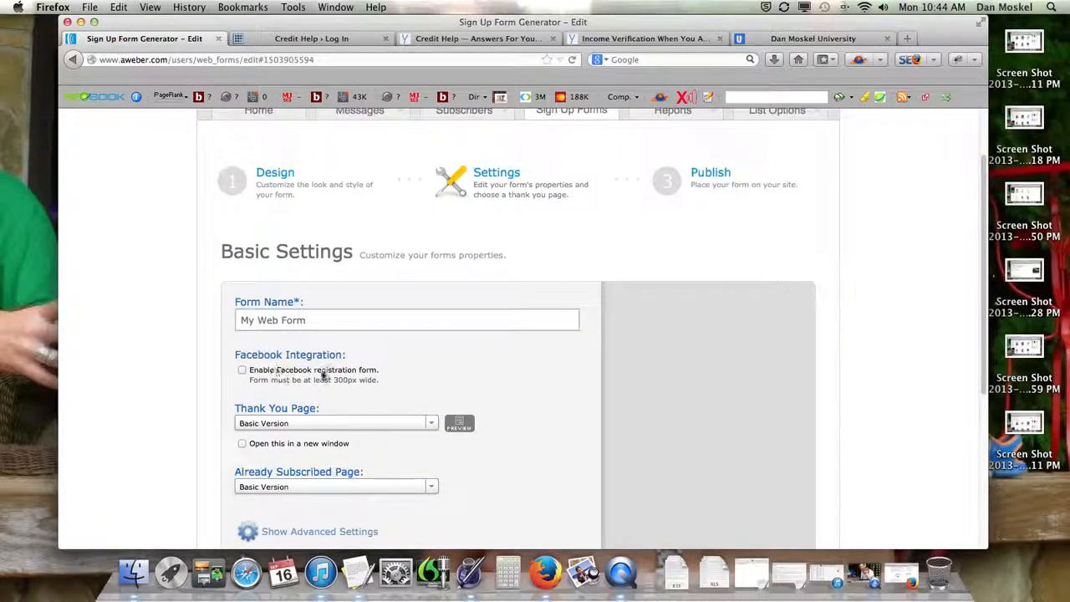
{"action": "left_click", "coordinate": [242, 370]}
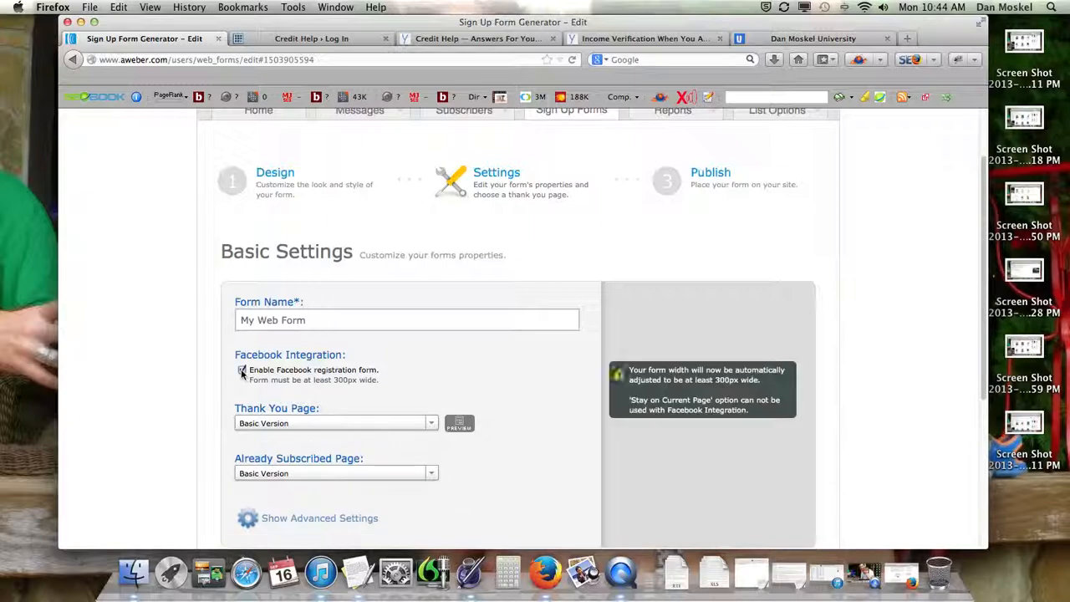
{"action": "left_click", "coordinate": [241, 371]}
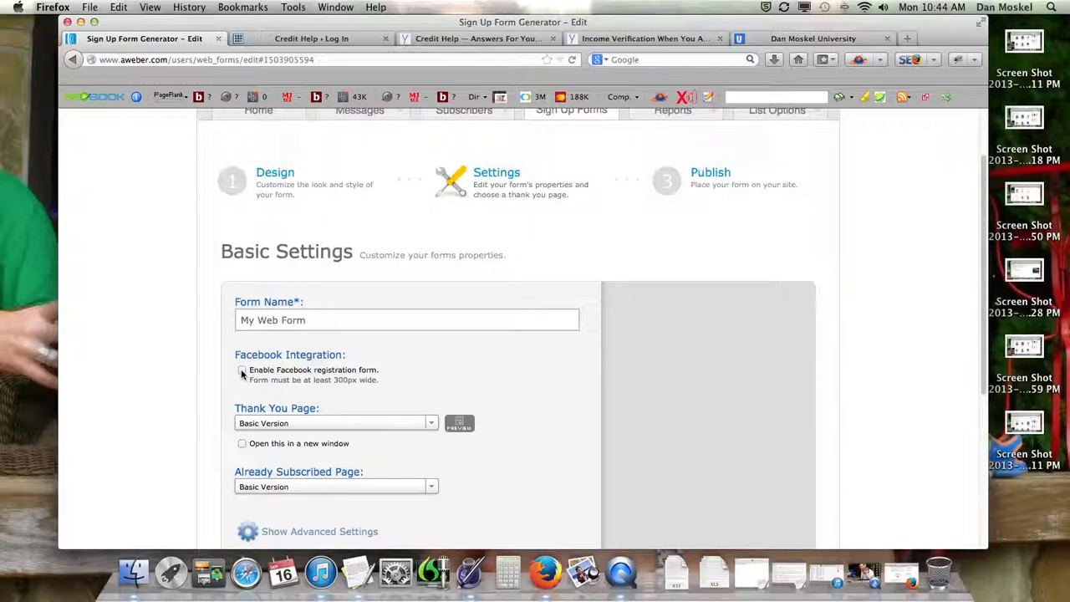
{"action": "left_click_drag", "start_coordinate": [278, 373], "coordinate": [316, 378]}
{"action": "left_click", "coordinate": [284, 371]}
{"action": "scroll", "coordinate": [337, 380], "scroll_direction": "down", "scroll_amount": 1}
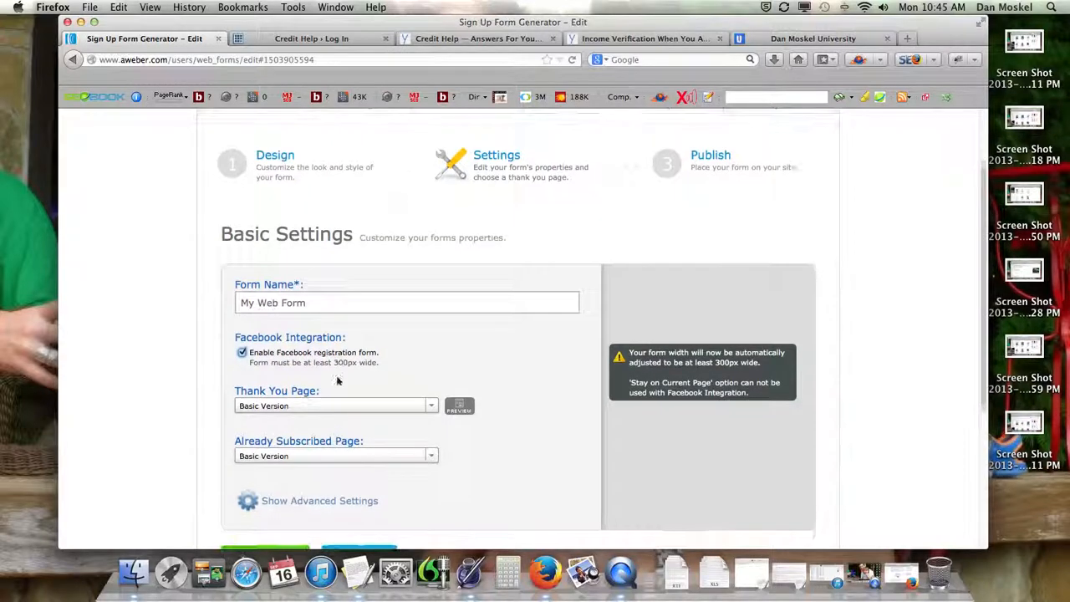
{"action": "left_click", "coordinate": [242, 353]}
{"action": "left_click", "coordinate": [241, 352]}
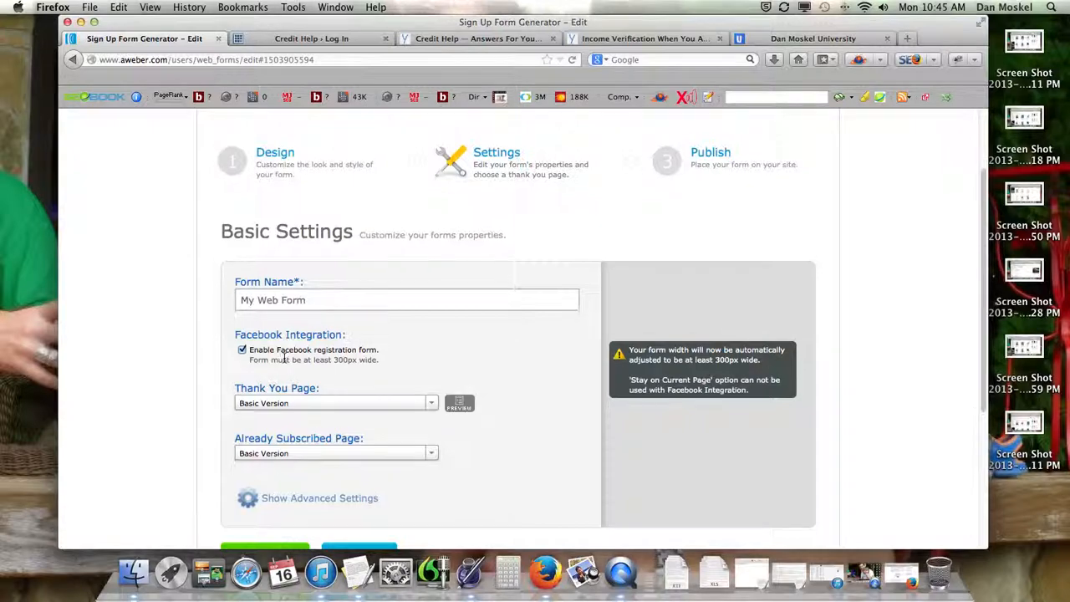
Step: Preview the basic version of the thank you page and return to the form settings
{"action": "scroll", "coordinate": [284, 358], "scroll_direction": "down", "scroll_amount": 5}
{"action": "scroll", "coordinate": [282, 360], "scroll_direction": "up", "scroll_amount": 6}
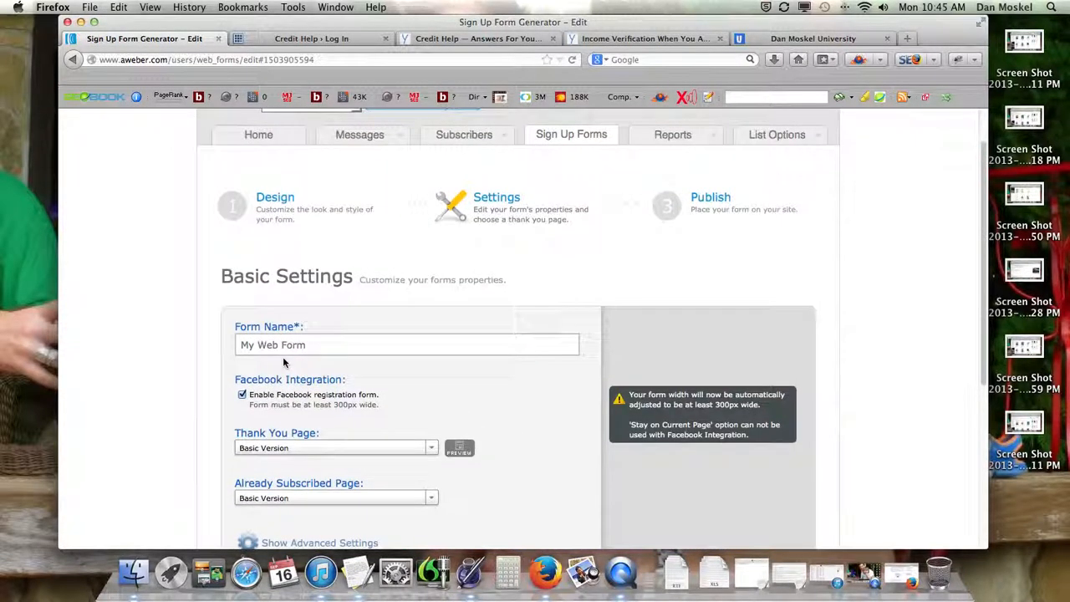
{"action": "left_click", "coordinate": [451, 439]}
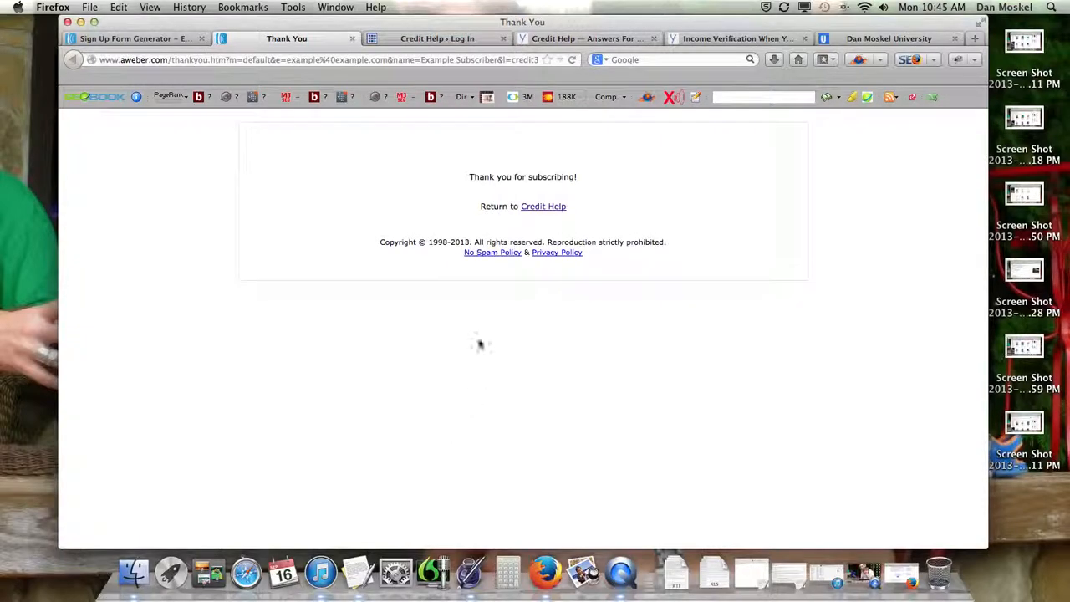
{"action": "left_click", "coordinate": [352, 39]}
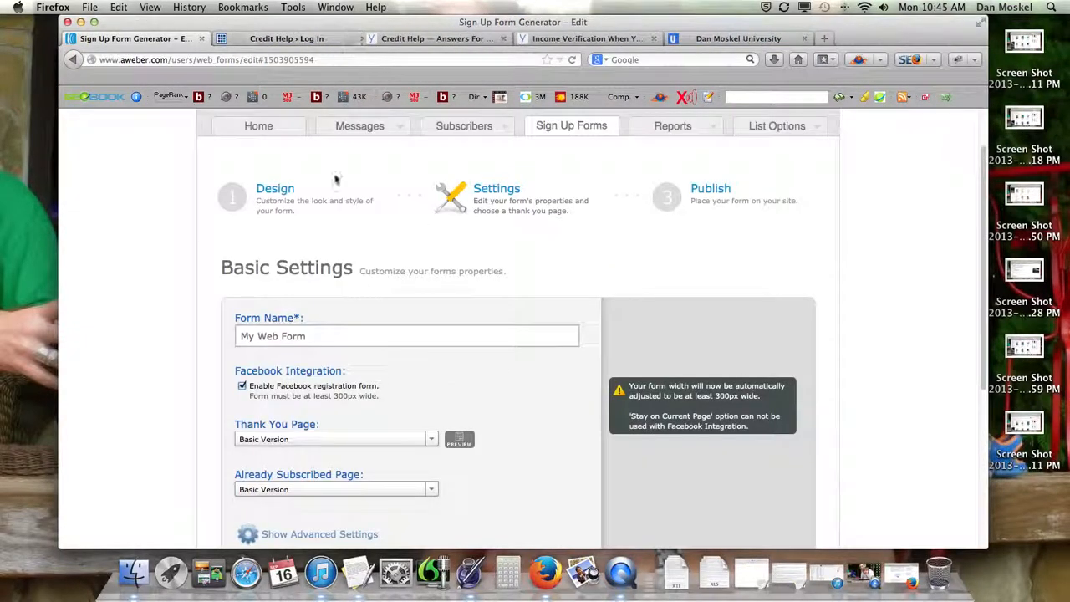
Step: Rename the form as "Bottom Form - 7 steps"
{"action": "left_click_drag", "start_coordinate": [330, 338], "coordinate": [195, 333]}
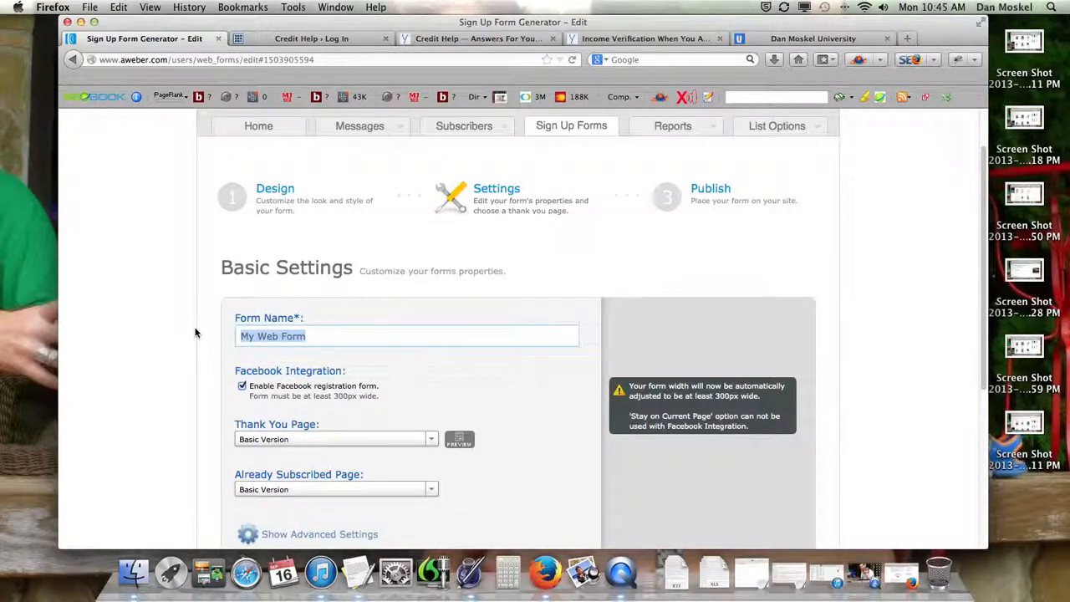
{"action": "type", "text": "Bottom"}
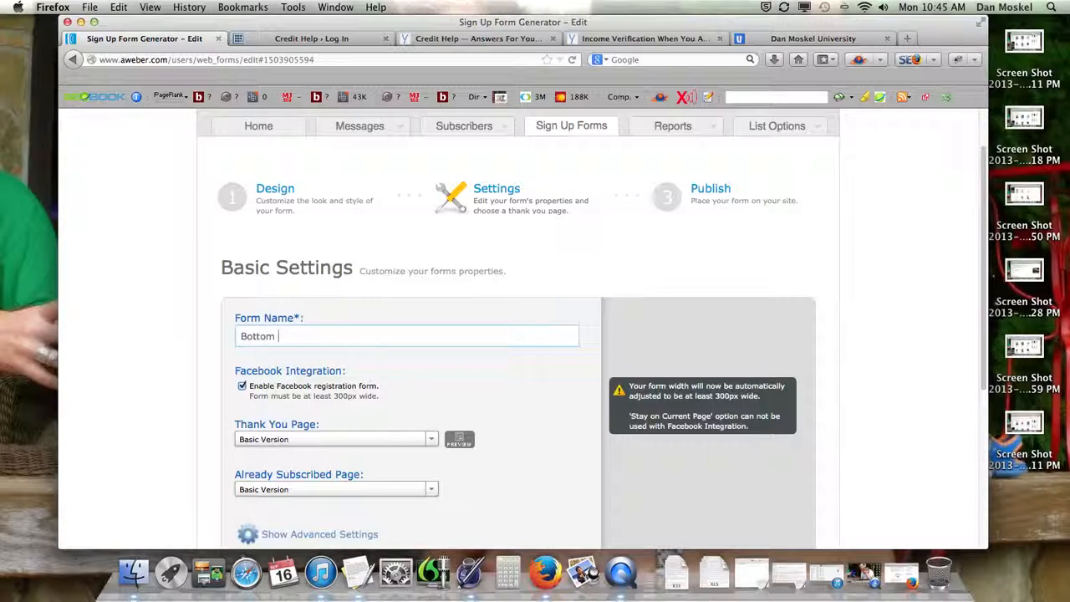
{"action": "type", "text": " Form - 7 steps"}
{"action": "left_click", "coordinate": [300, 321]}
{"action": "left_click", "coordinate": [346, 363]}
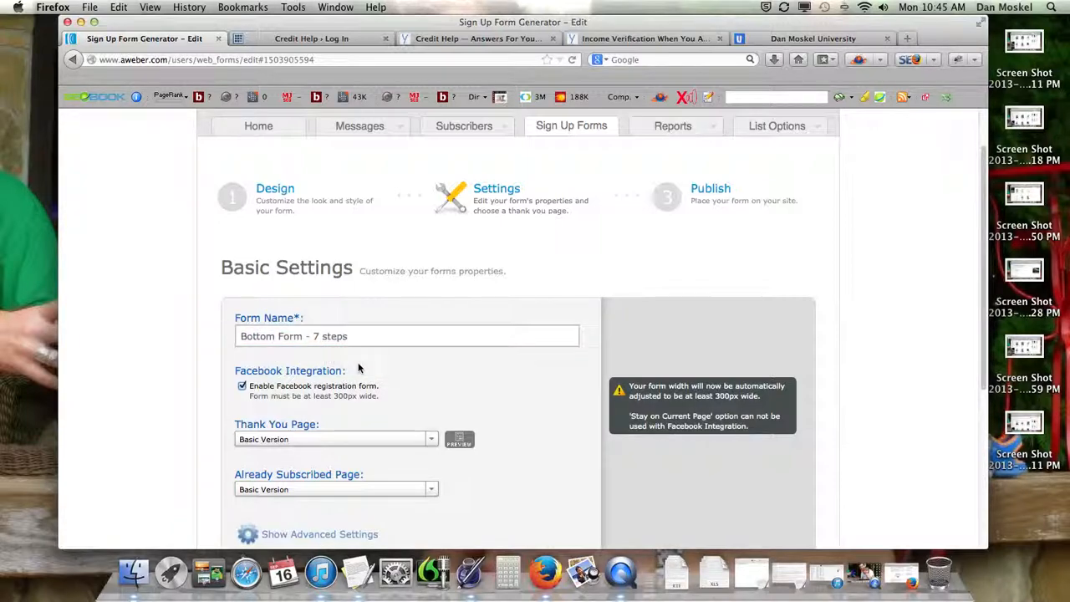
Step: Try to set the form's thank you page to Stay on Current Page
{"action": "scroll", "coordinate": [389, 383], "scroll_direction": "down", "scroll_amount": 2}
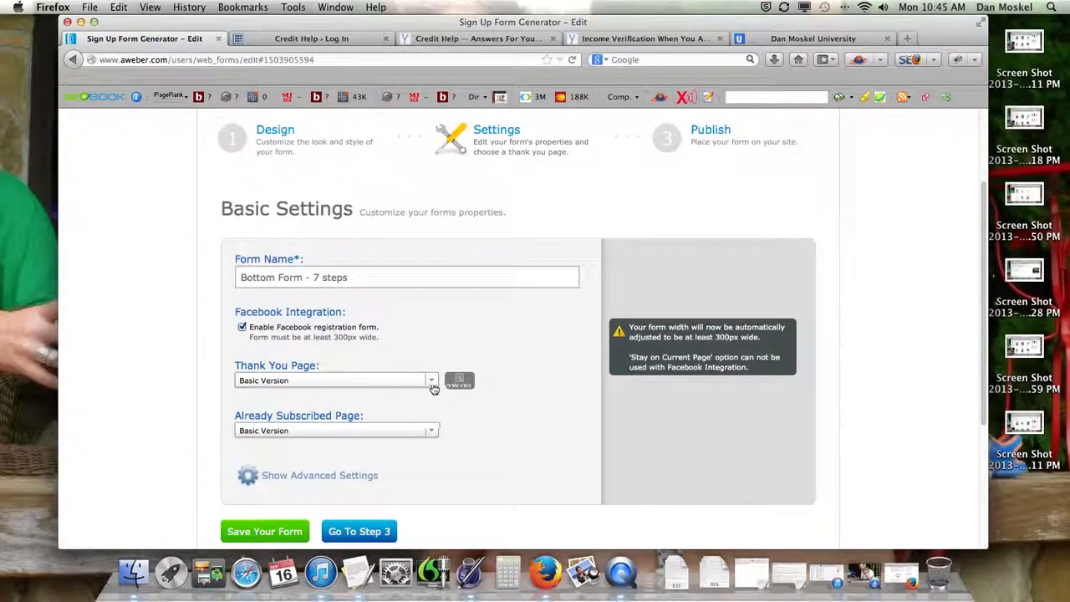
{"action": "left_click", "coordinate": [432, 385]}
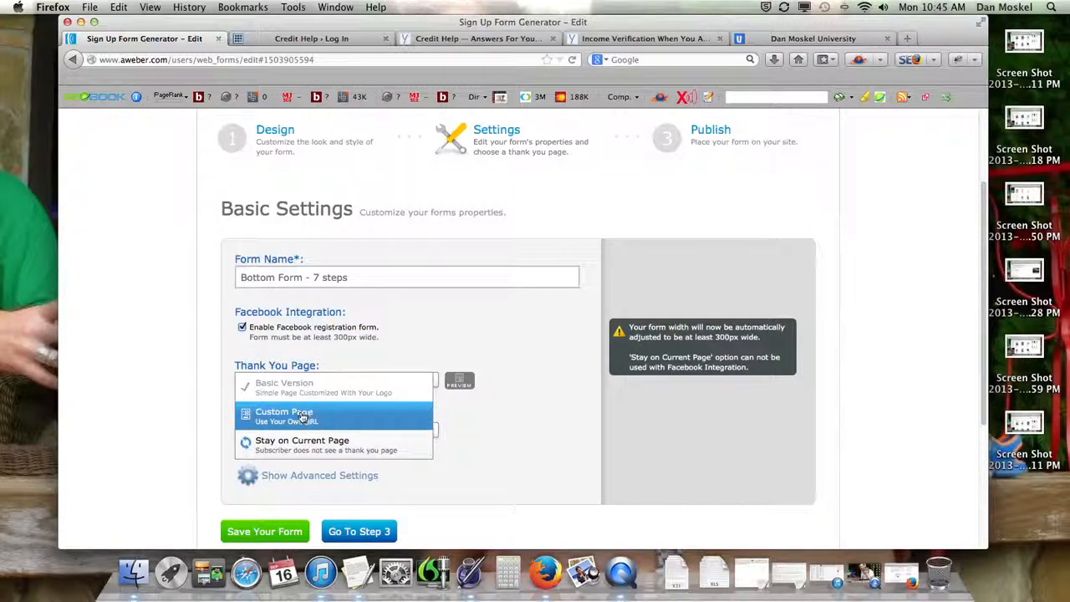
{"action": "scroll", "coordinate": [331, 443], "scroll_direction": "up", "scroll_amount": 1}
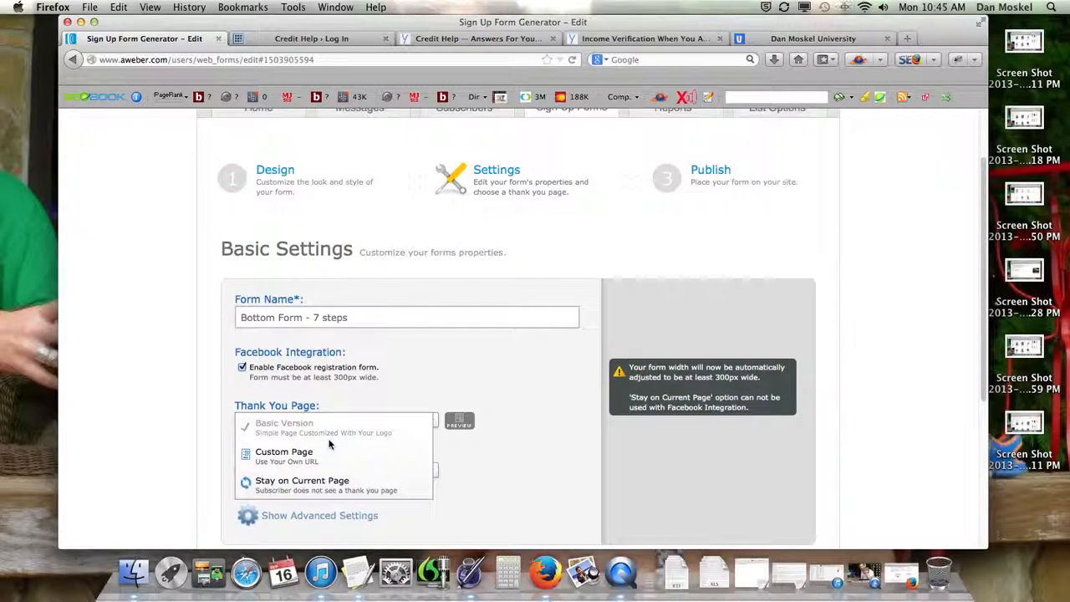
{"action": "left_click", "coordinate": [318, 488]}
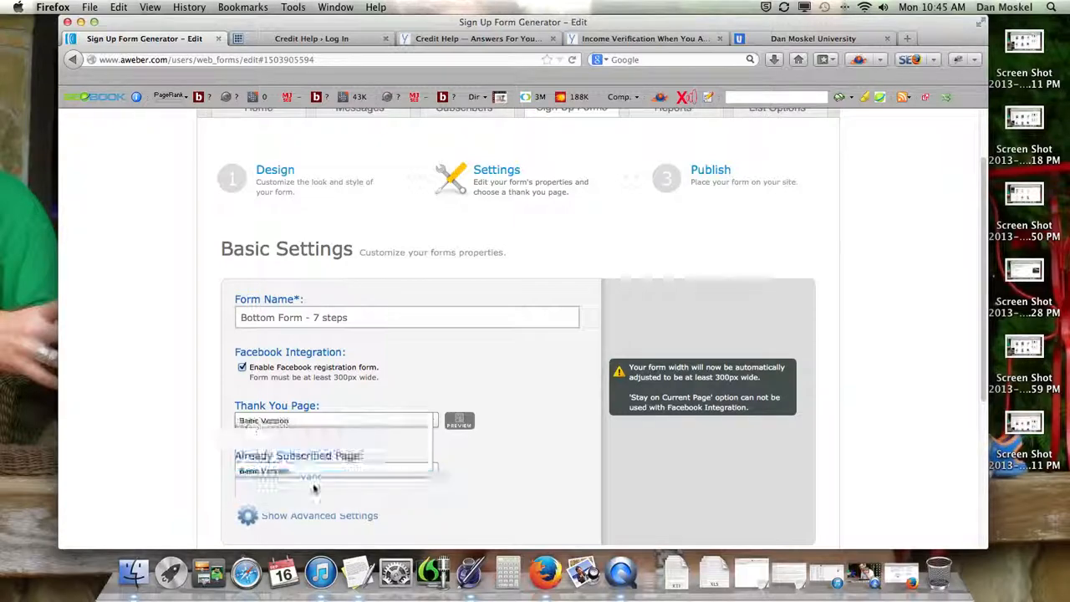
{"action": "left_click", "coordinate": [423, 423]}
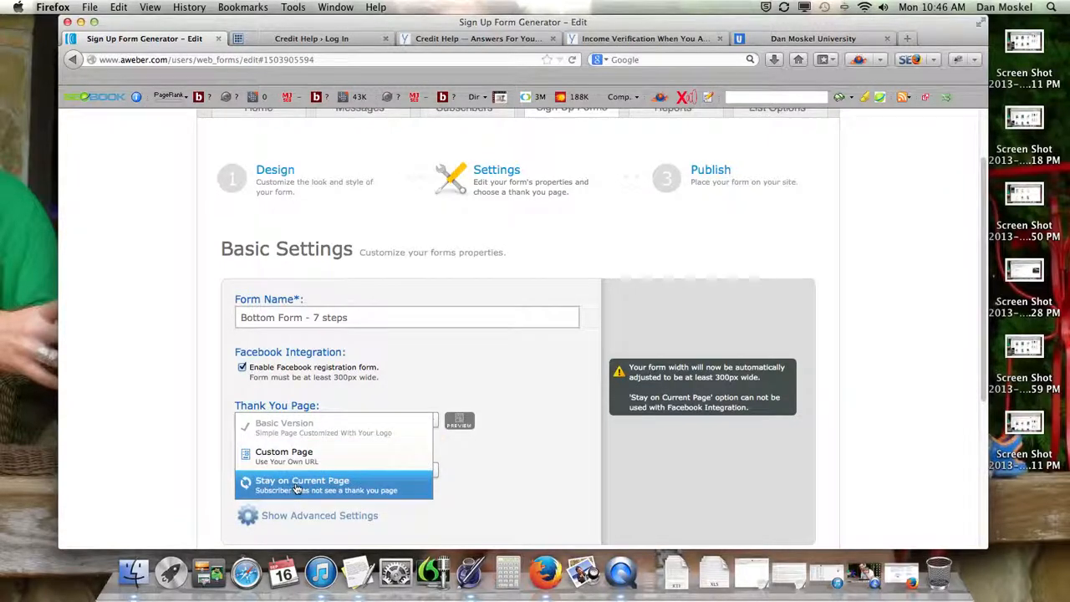
{"action": "left_click", "coordinate": [294, 485]}
{"action": "left_click", "coordinate": [432, 422]}
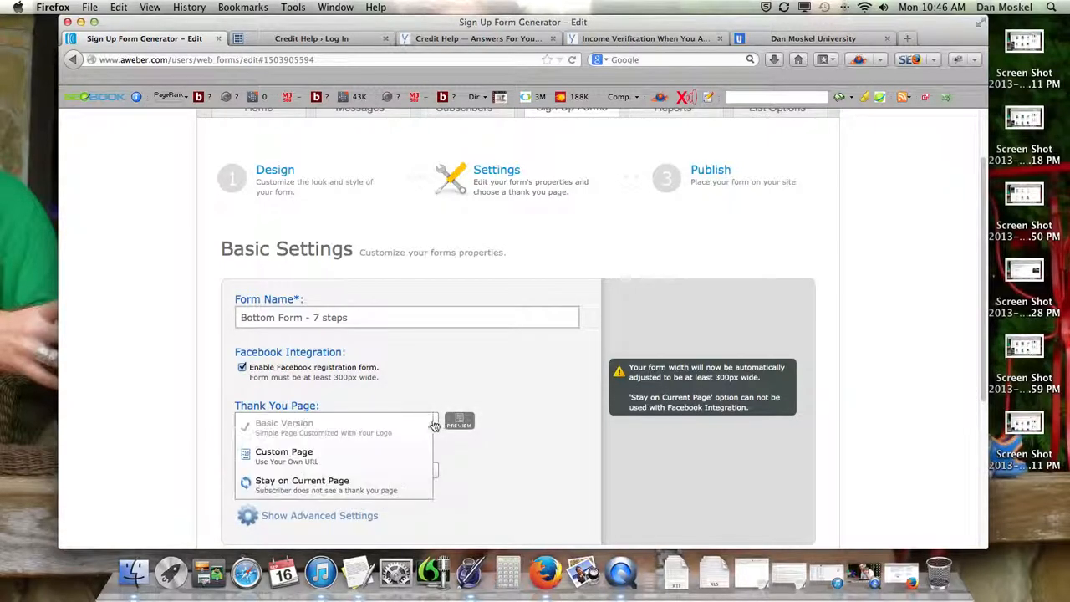
{"action": "left_click", "coordinate": [264, 483]}
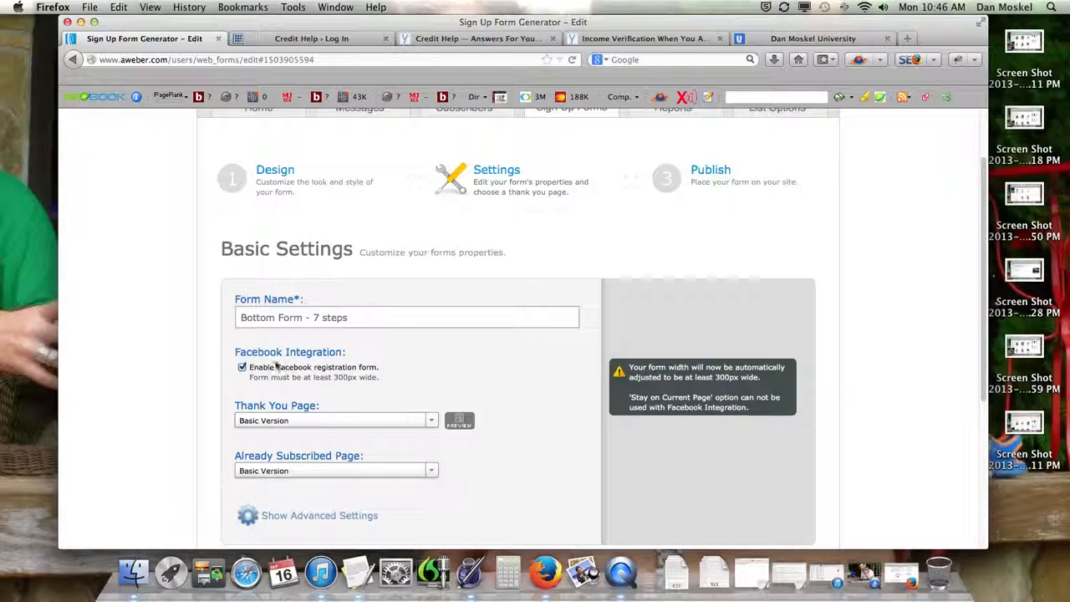
Step: Disable the Facebook registration form and set the thank you page to Stay on Current Page
{"action": "left_click", "coordinate": [242, 367]}
{"action": "left_click", "coordinate": [430, 423]}
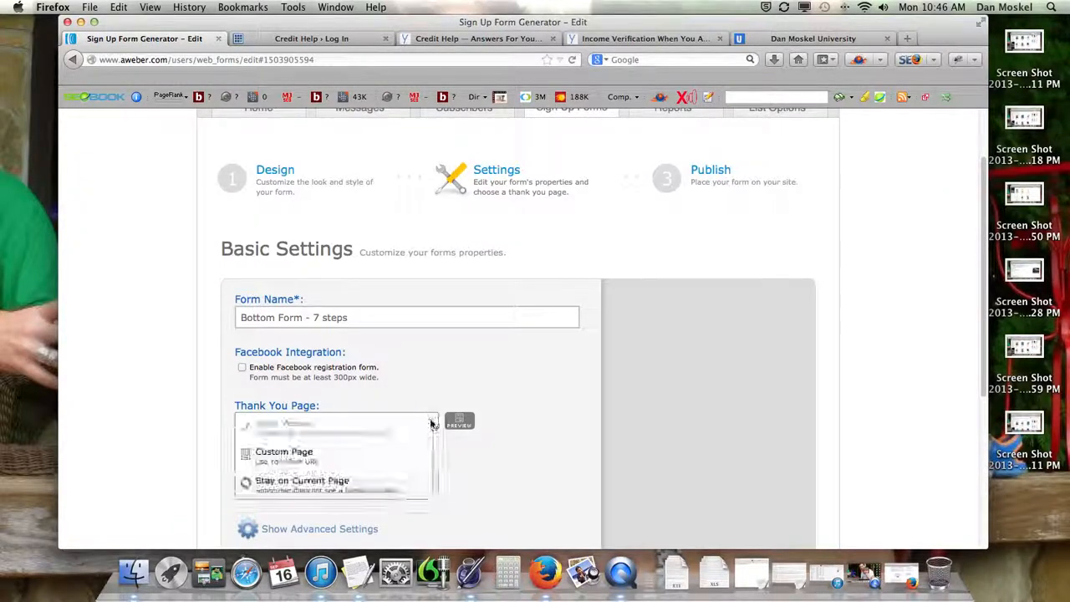
{"action": "left_click", "coordinate": [277, 481]}
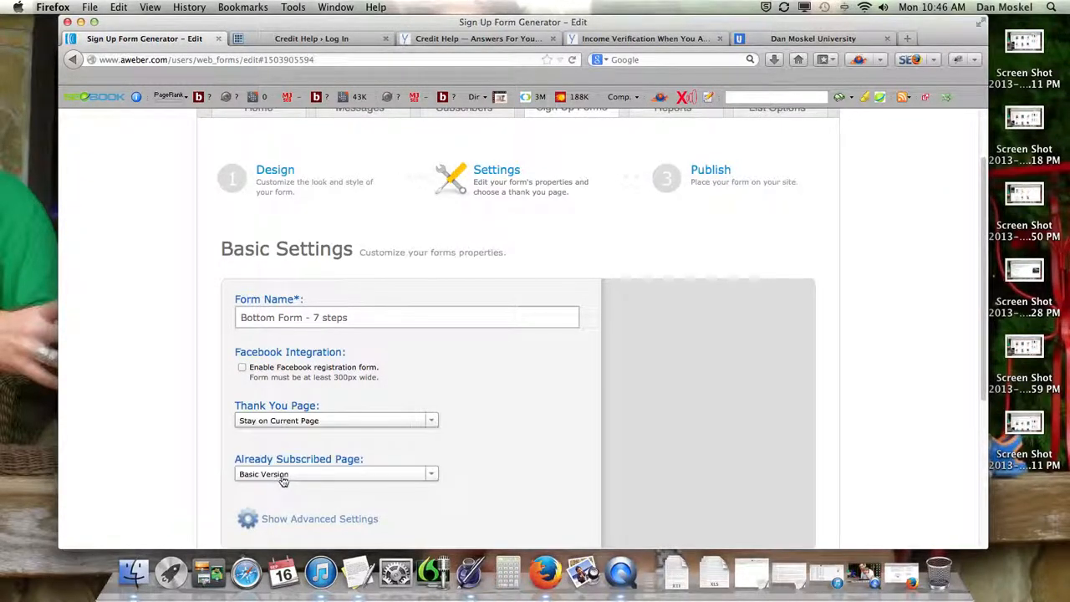
Step: Check the available options for the Already Subscribed Page without changing the selection
{"action": "scroll", "coordinate": [377, 376], "scroll_direction": "down", "scroll_amount": 2}
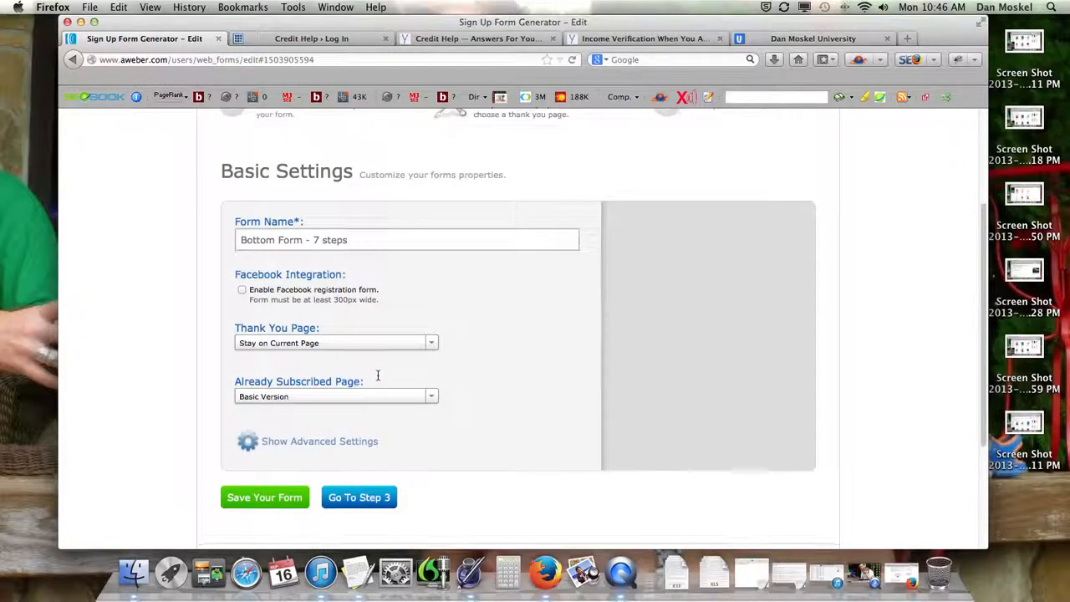
{"action": "left_click", "coordinate": [430, 396]}
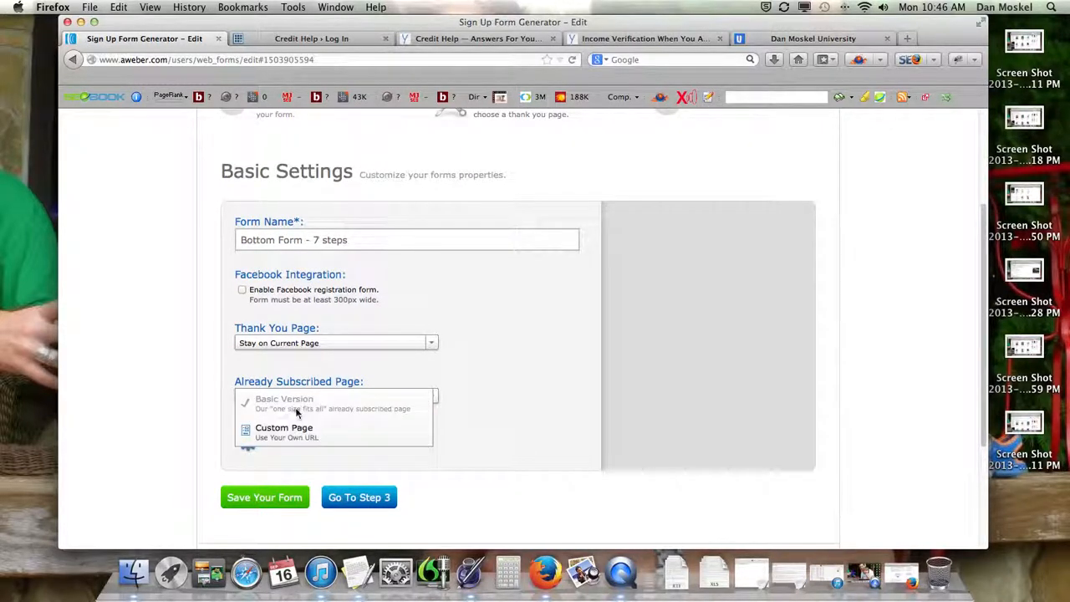
{"action": "left_click", "coordinate": [540, 452]}
Step: Show the form's advanced settings and check the Start On Message options
{"action": "left_click", "coordinate": [318, 443]}
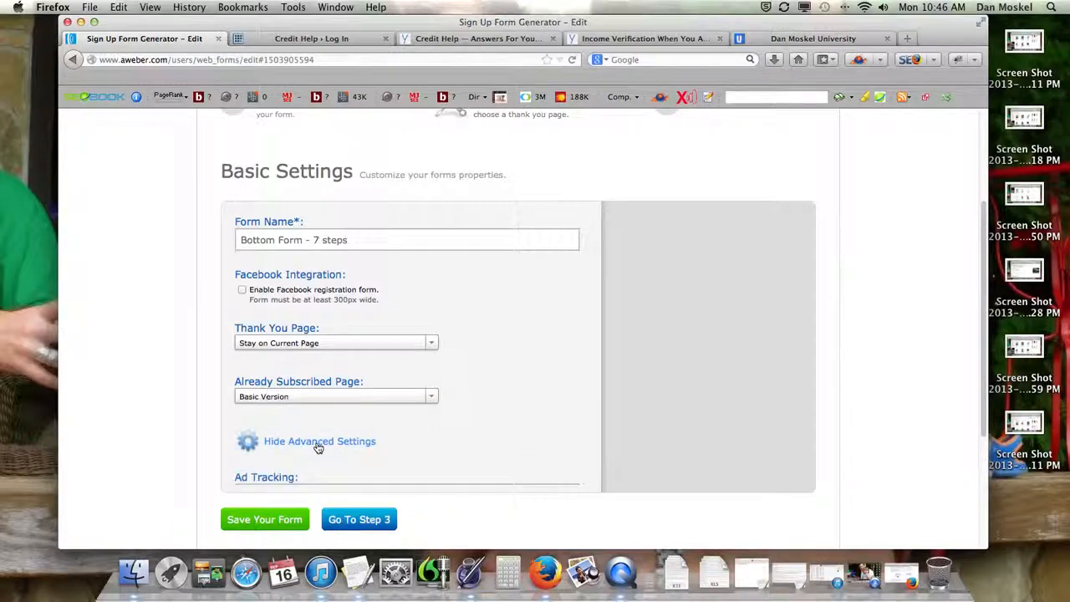
{"action": "scroll", "coordinate": [394, 437], "scroll_direction": "down", "scroll_amount": 3}
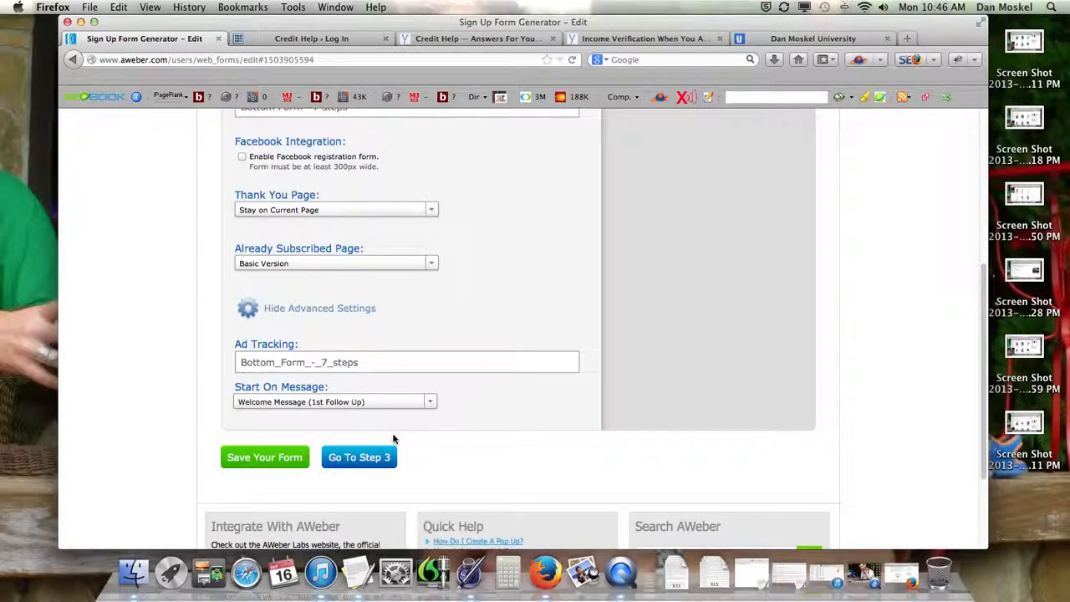
{"action": "scroll", "coordinate": [394, 437], "scroll_direction": "up", "scroll_amount": 1}
{"action": "left_click", "coordinate": [378, 429]}
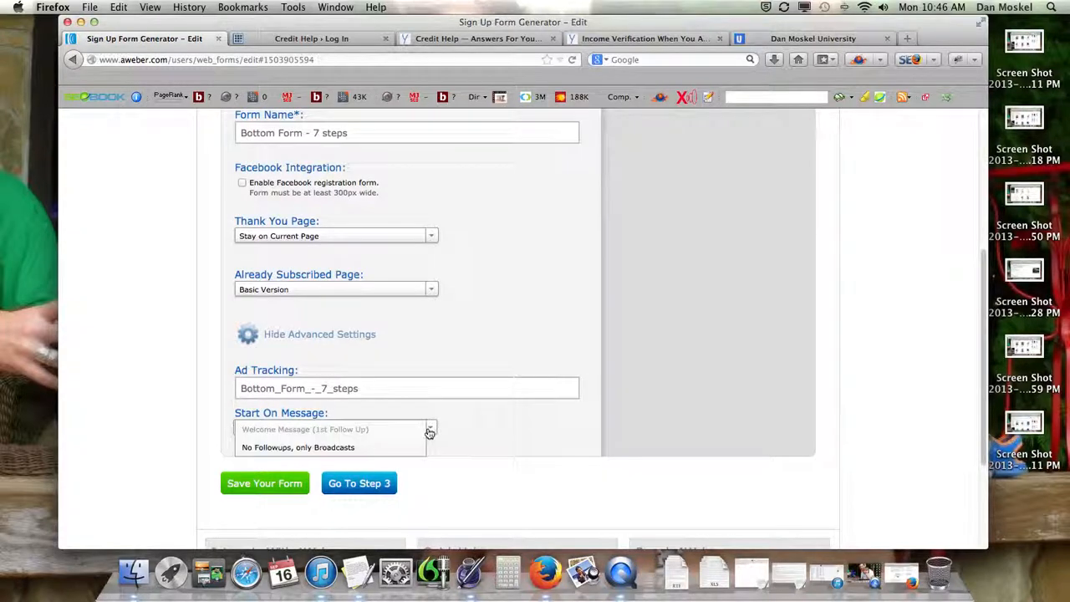
{"action": "left_click", "coordinate": [471, 429]}
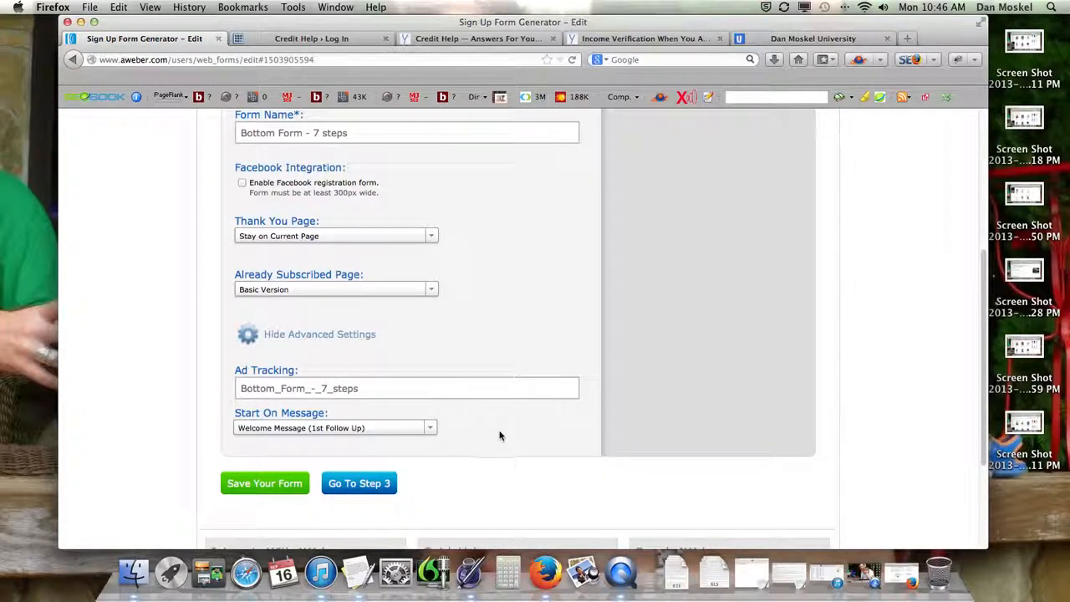
Step: Save the form settings and proceed to the Publish stage
{"action": "scroll", "coordinate": [472, 471], "scroll_direction": "up", "scroll_amount": 5}
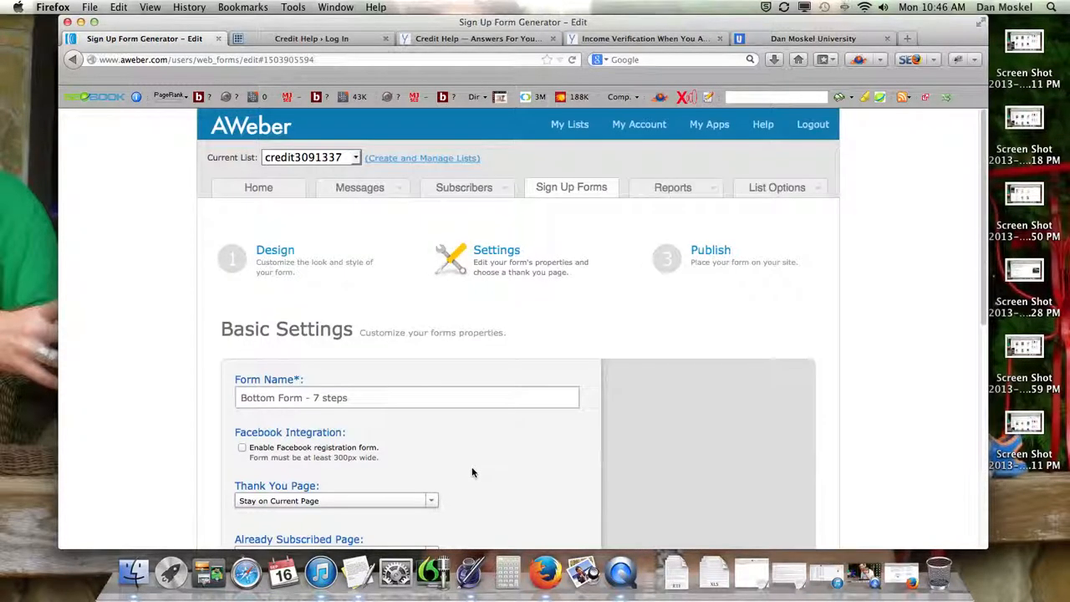
{"action": "scroll", "coordinate": [471, 472], "scroll_direction": "down", "scroll_amount": 4}
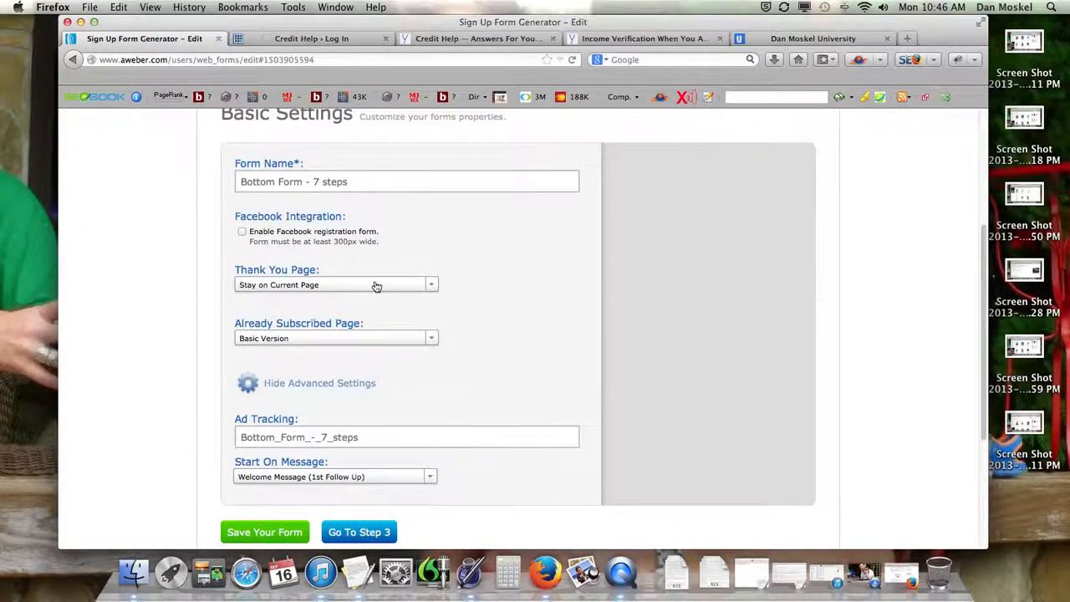
{"action": "scroll", "coordinate": [420, 347], "scroll_direction": "down", "scroll_amount": 1}
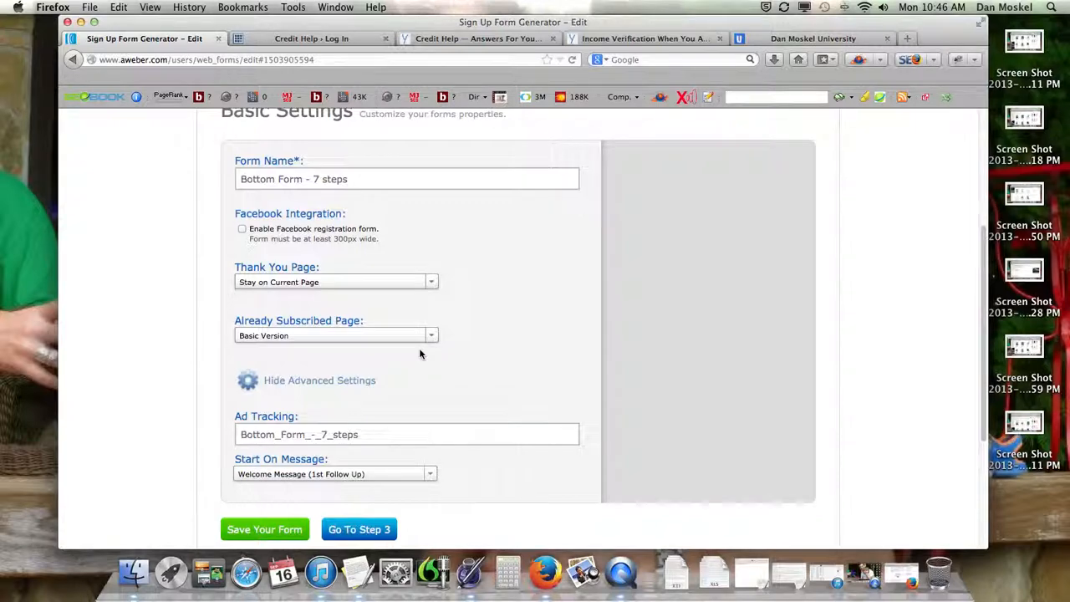
{"action": "scroll", "coordinate": [418, 352], "scroll_direction": "down", "scroll_amount": 1}
{"action": "left_click", "coordinate": [271, 499]}
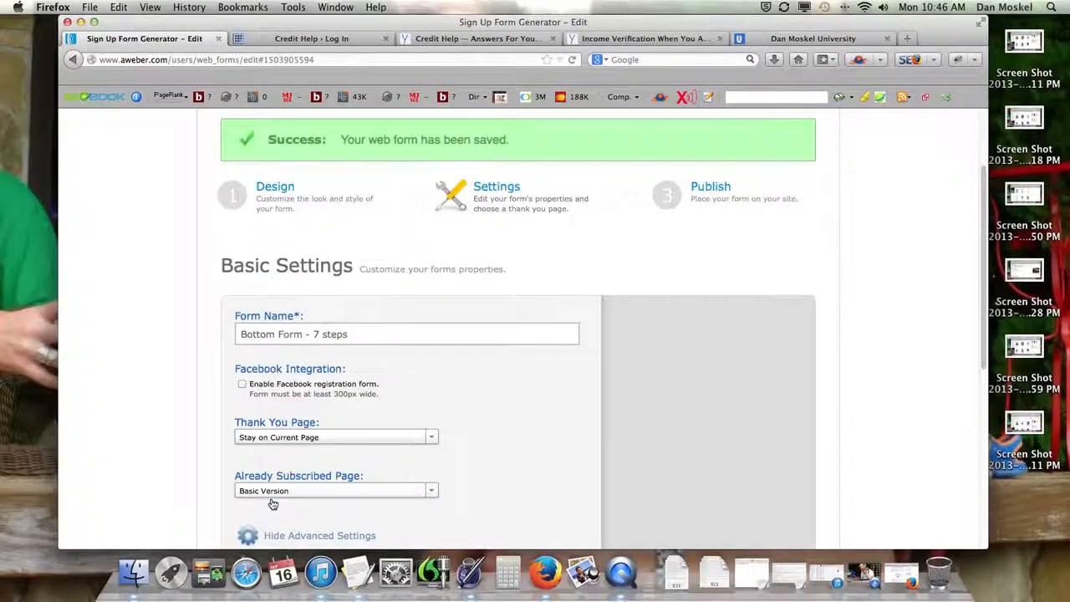
{"action": "scroll", "coordinate": [276, 498], "scroll_direction": "down", "scroll_amount": 5}
{"action": "left_click", "coordinate": [376, 462]}
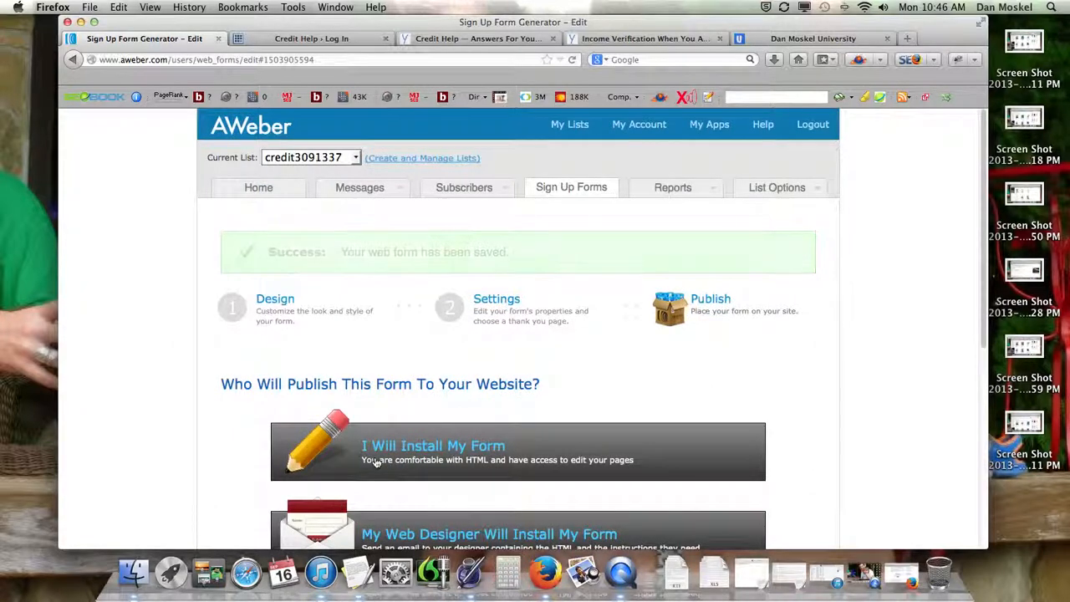
Step: Choose to install the form yourself and cut the entire Javascript snippet to the clipboard
{"action": "scroll", "coordinate": [401, 465], "scroll_direction": "down", "scroll_amount": 3}
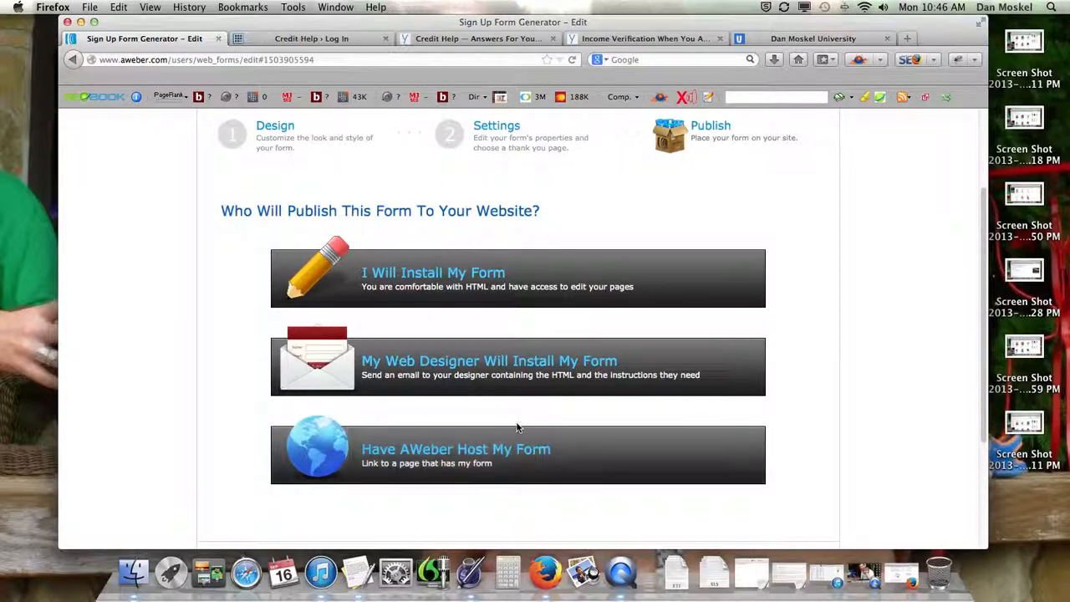
{"action": "left_click", "coordinate": [464, 291]}
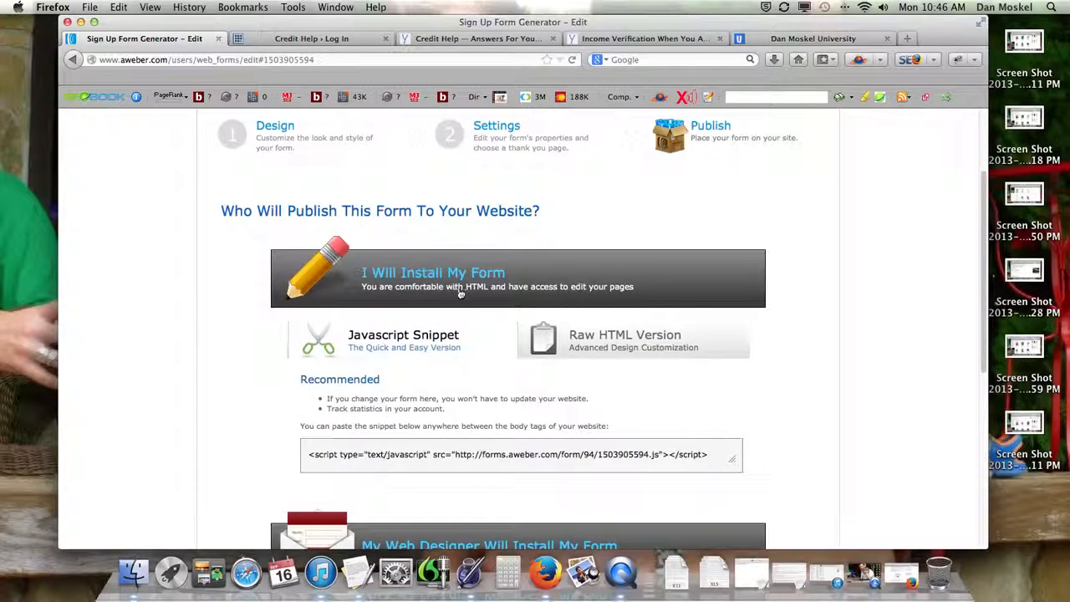
{"action": "left_click", "coordinate": [673, 458]}
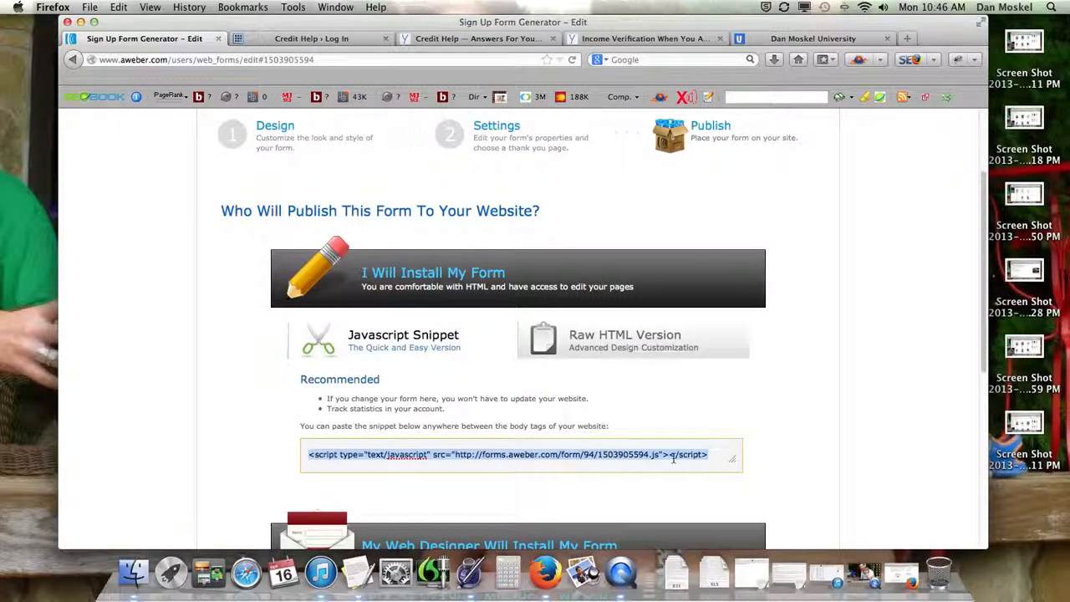
{"action": "right_click", "coordinate": [610, 456]}
{"action": "left_click", "coordinate": [650, 286]}
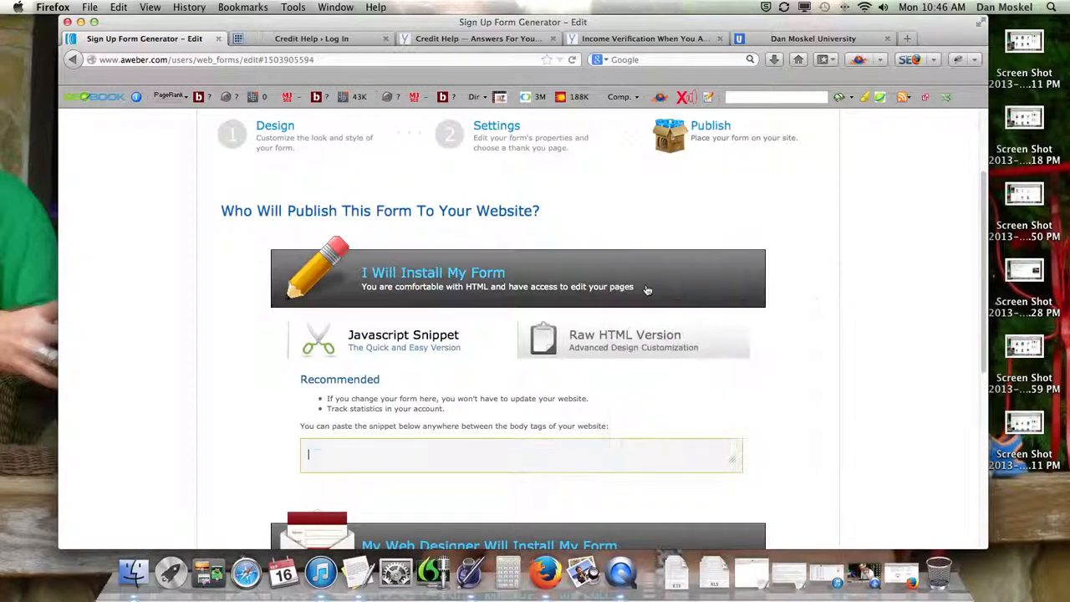
Step: Switch to the Credit Help WordPress login page and log in with the prefilled credentials
{"action": "left_click", "coordinate": [368, 38]}
{"action": "left_click", "coordinate": [598, 373]}
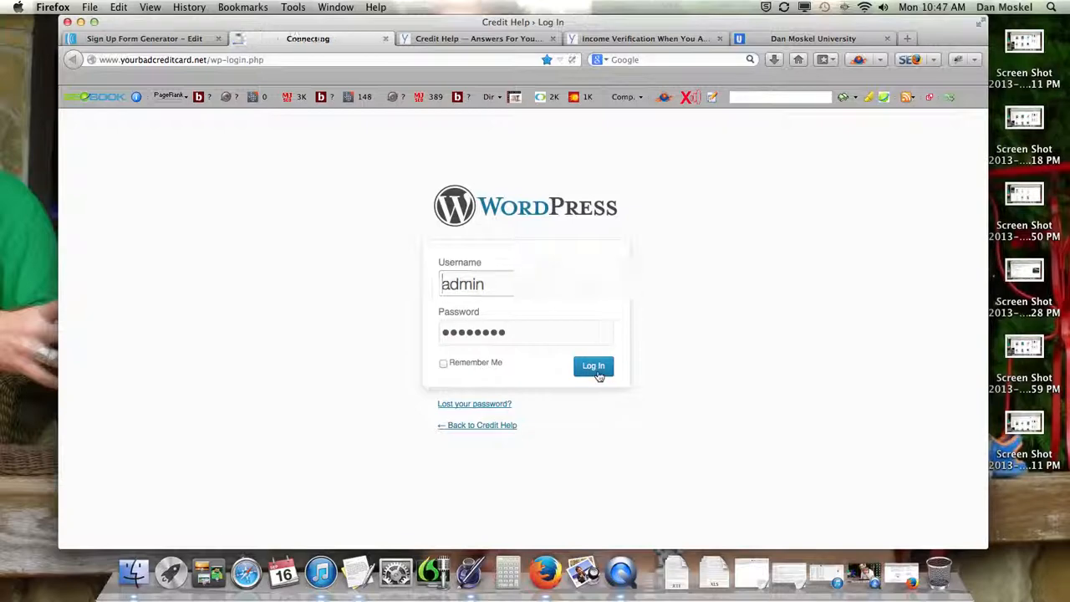
Step: Return to the AWeber publish page, examine the Raw HTML version of the form code, and go back to the Javascript snippet
{"action": "left_click", "coordinate": [143, 38]}
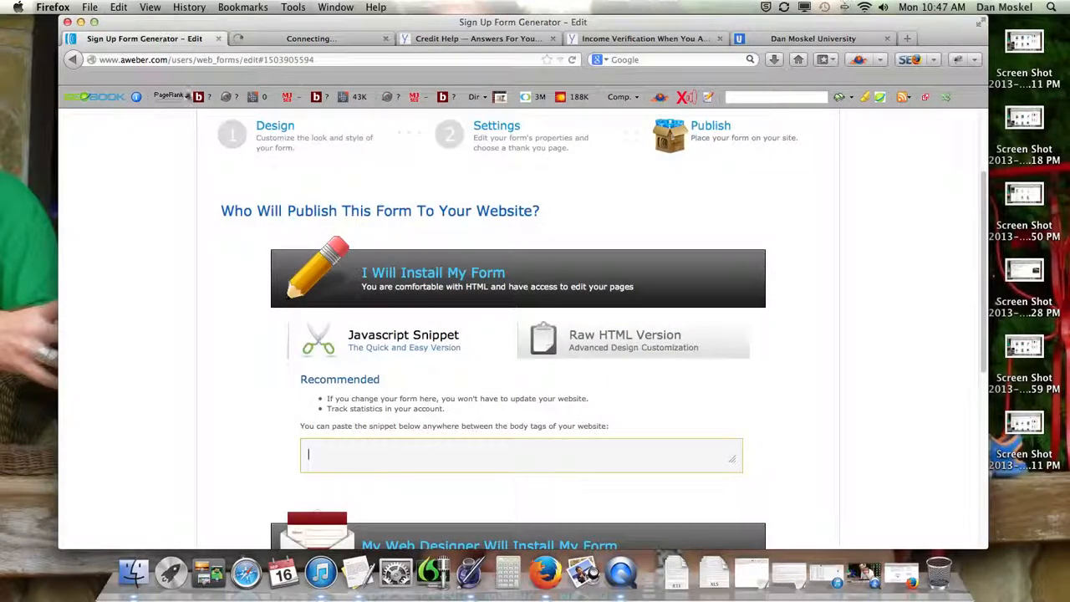
{"action": "left_click", "coordinate": [446, 448]}
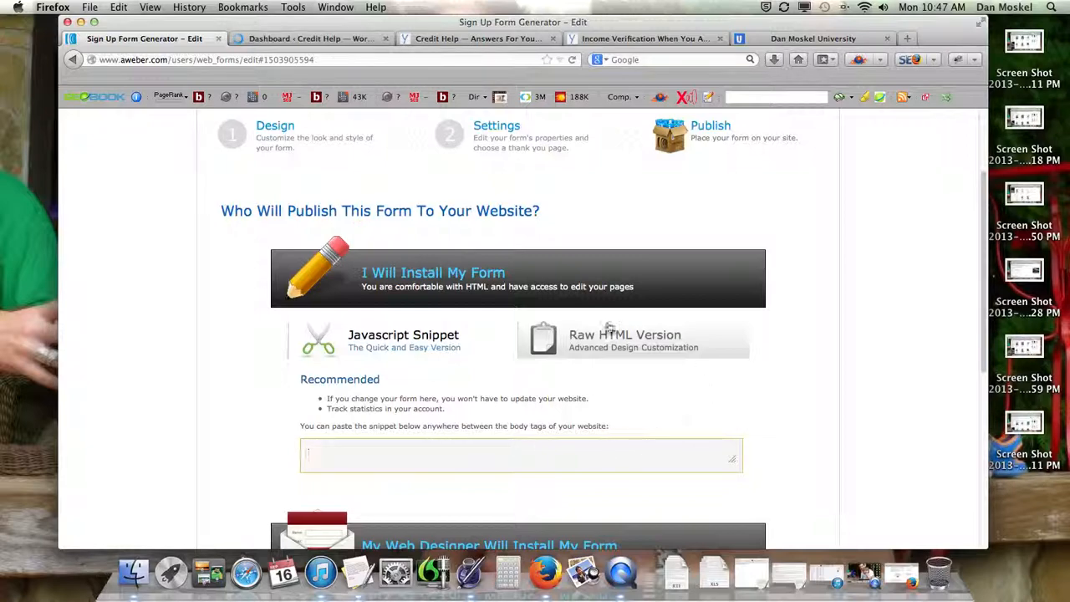
{"action": "left_click", "coordinate": [623, 332]}
{"action": "scroll", "coordinate": [713, 387], "scroll_direction": "down", "scroll_amount": 5}
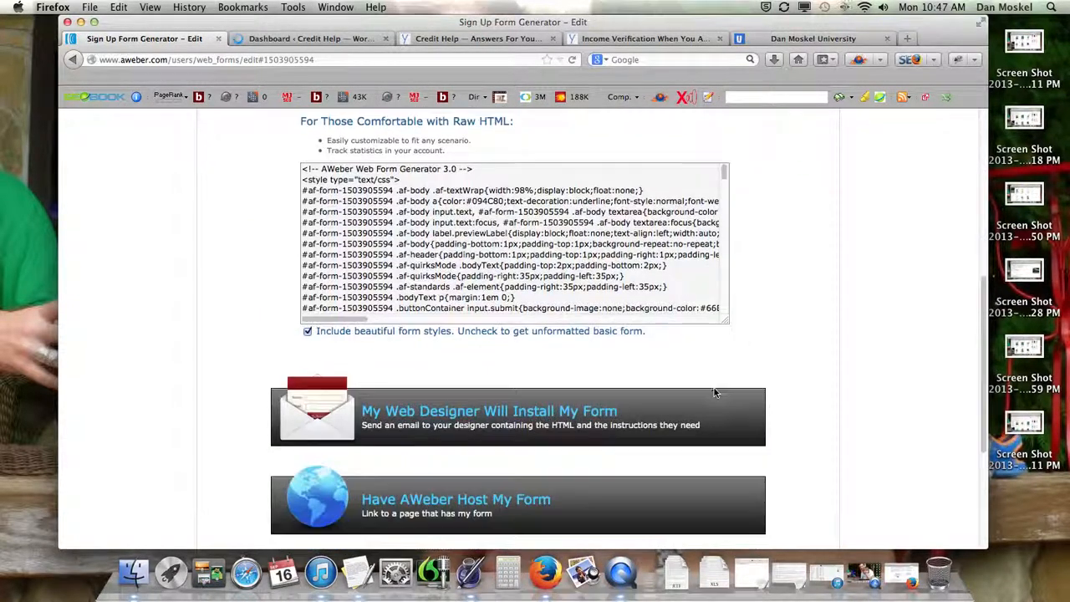
{"action": "scroll", "coordinate": [713, 388], "scroll_direction": "up", "scroll_amount": 5}
{"action": "left_click", "coordinate": [421, 290]}
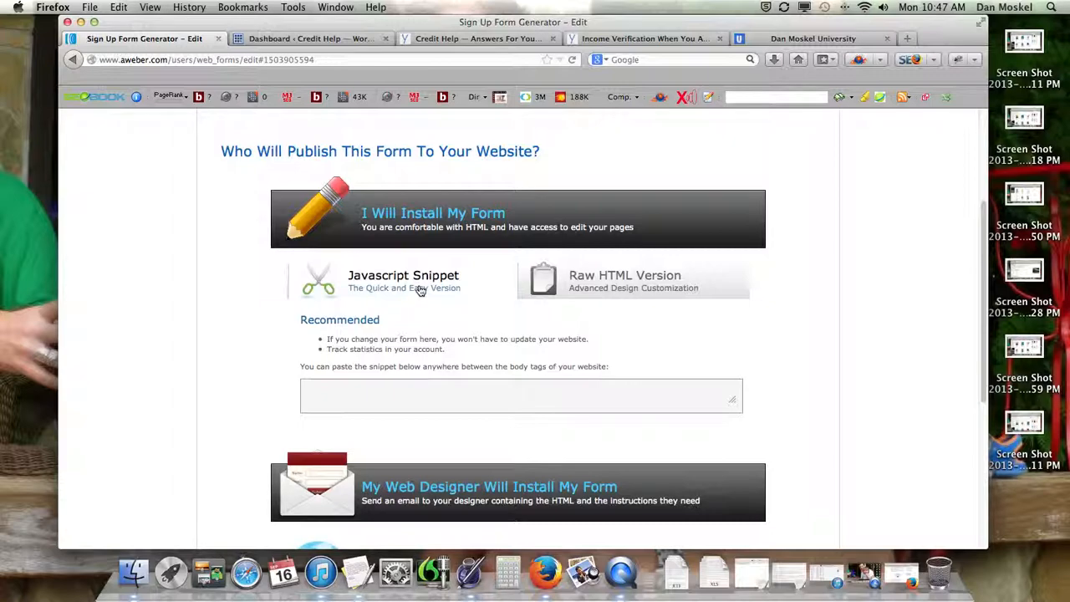
Step: Switch to the WordPress dashboard and open the Genesis Simple Hooks settings
{"action": "left_click", "coordinate": [320, 41]}
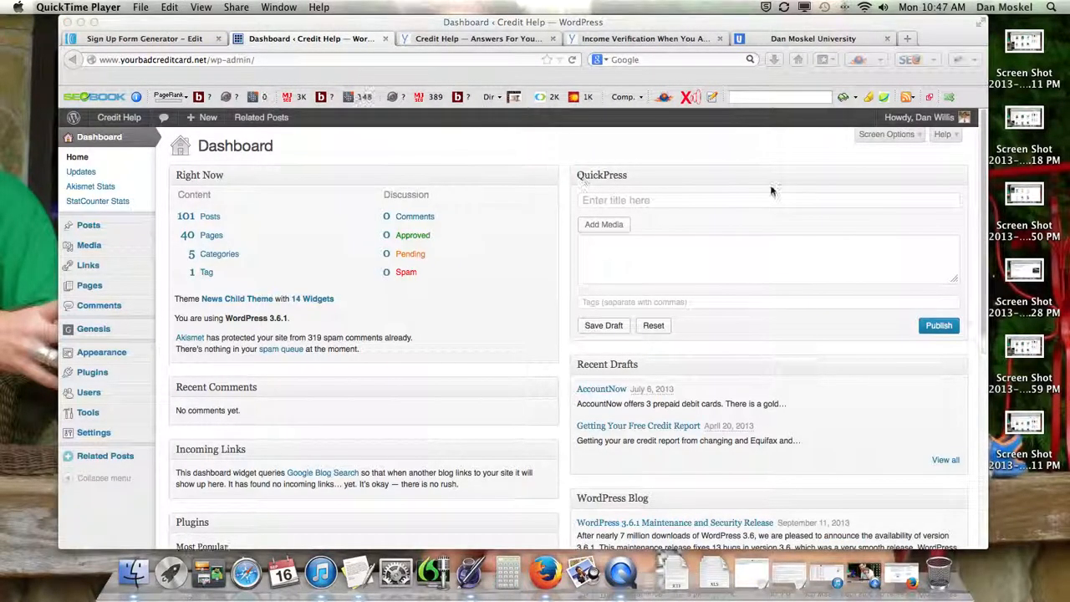
{"action": "left_click", "coordinate": [98, 334]}
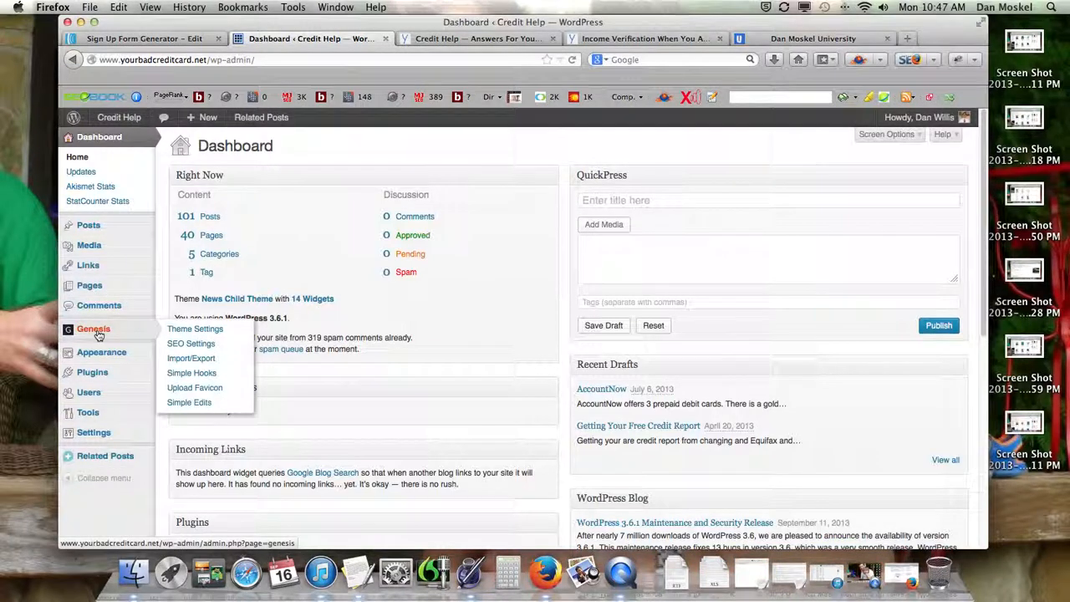
{"action": "left_click", "coordinate": [203, 377]}
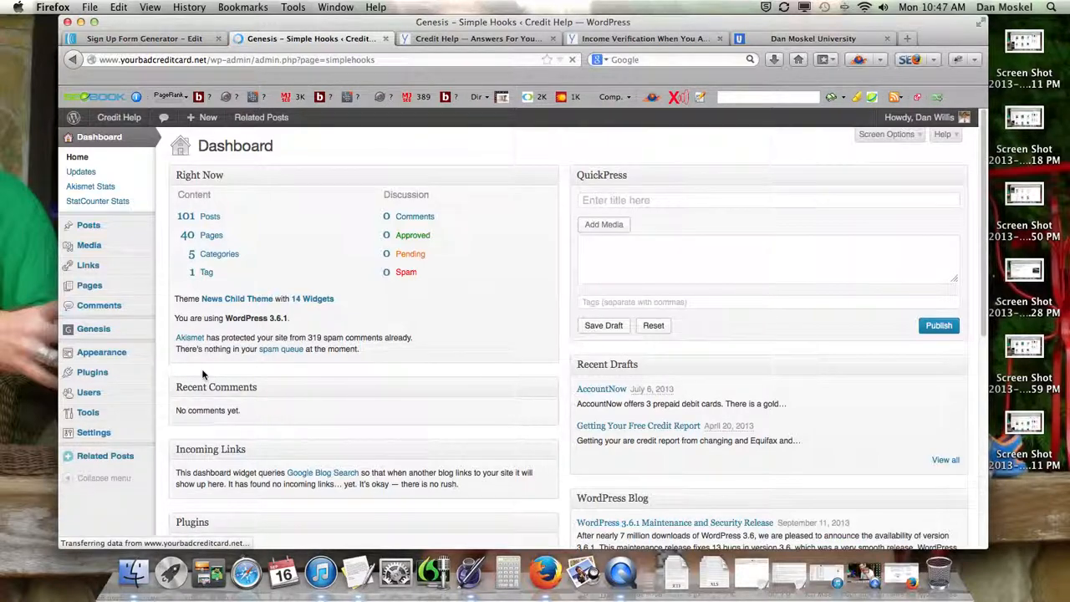
Step: Locate the genesis_after_comments hook and examine the signup form code it contains
{"action": "scroll", "coordinate": [401, 348], "scroll_direction": "down", "scroll_amount": 5}
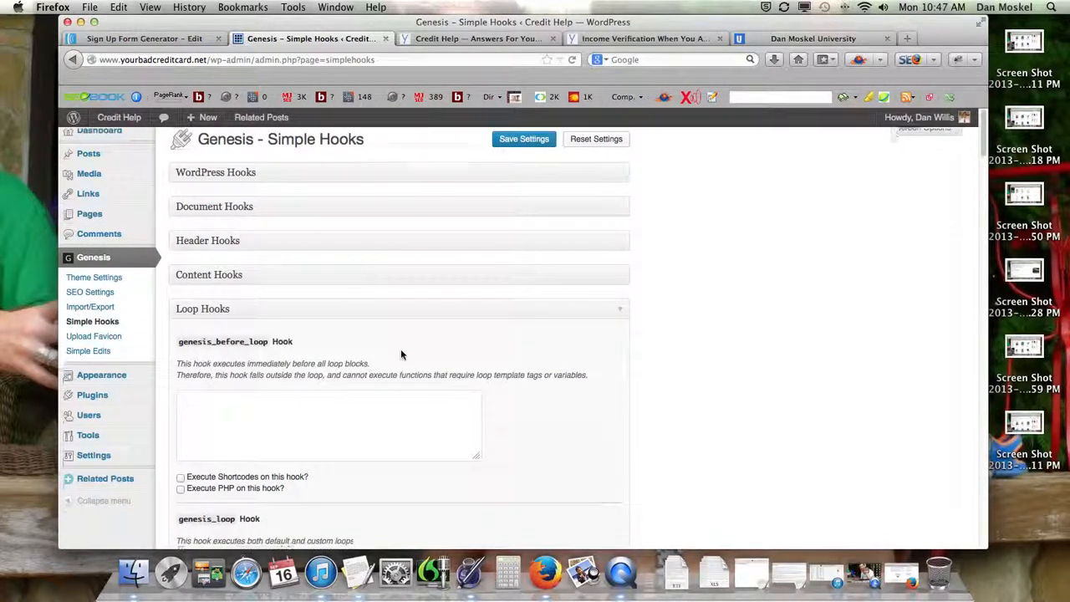
{"action": "scroll", "coordinate": [400, 351], "scroll_direction": "up", "scroll_amount": 3}
{"action": "scroll", "coordinate": [400, 351], "scroll_direction": "down", "scroll_amount": 10}
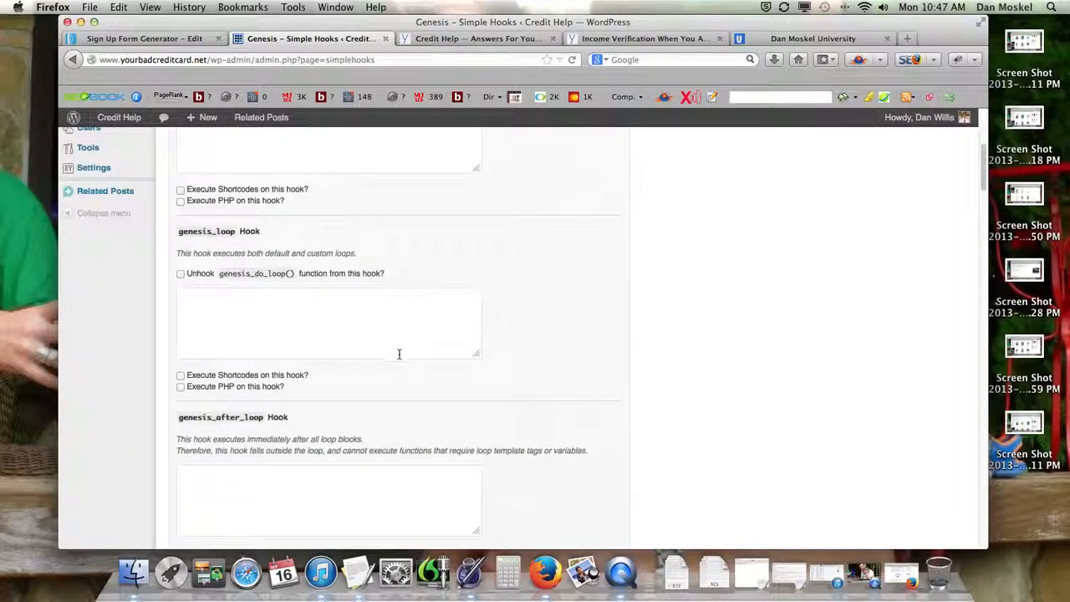
{"action": "scroll", "coordinate": [399, 358], "scroll_direction": "down", "scroll_amount": 10}
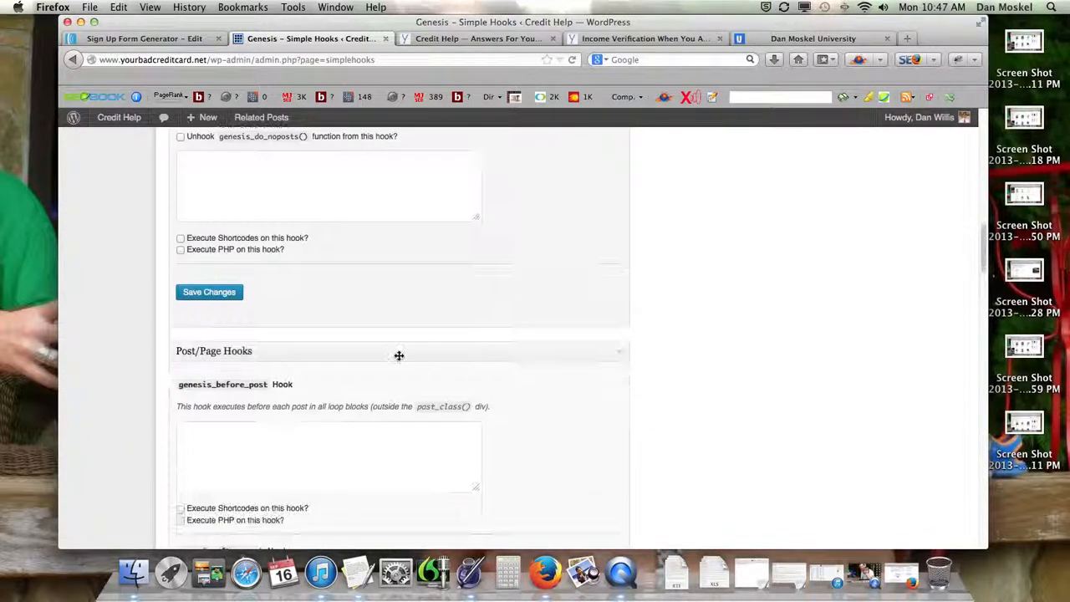
{"action": "scroll", "coordinate": [398, 359], "scroll_direction": "down", "scroll_amount": 10}
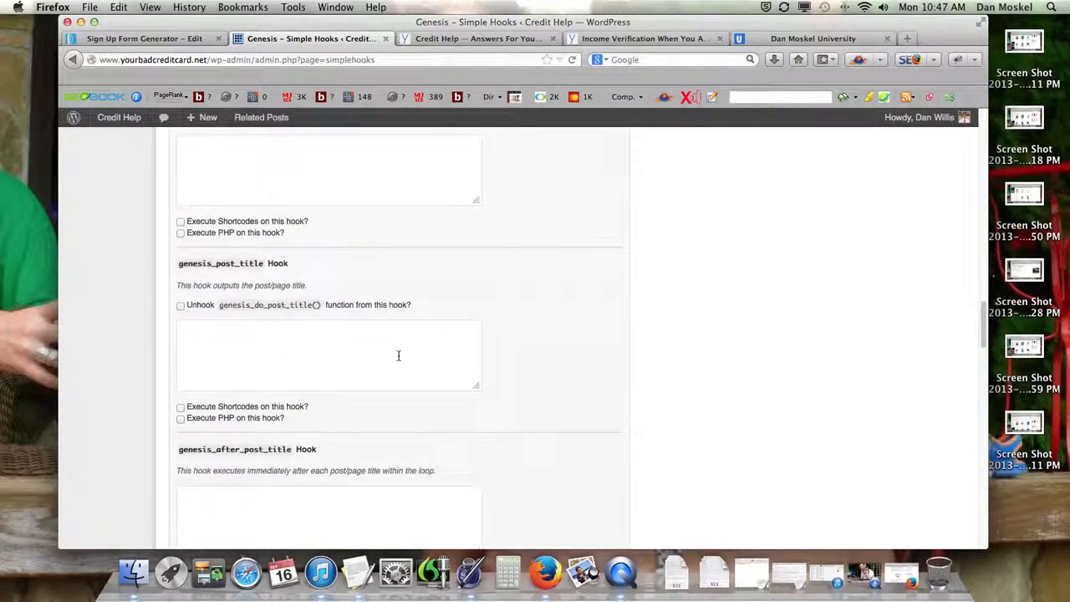
{"action": "scroll", "coordinate": [397, 355], "scroll_direction": "down", "scroll_amount": 15}
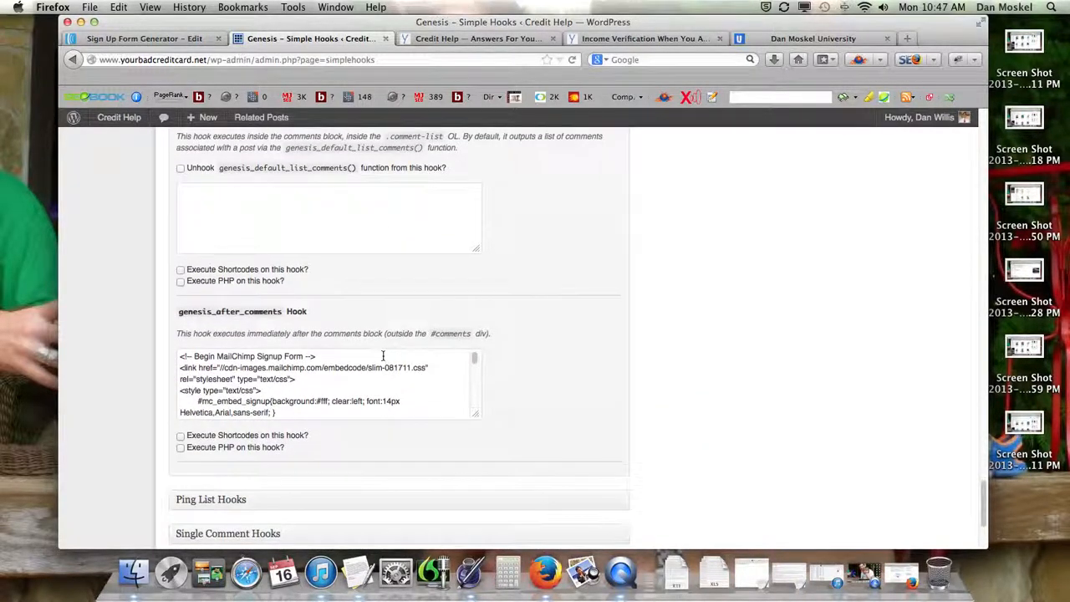
{"action": "scroll", "coordinate": [251, 389], "scroll_direction": "down", "scroll_amount": 5}
{"action": "scroll", "coordinate": [257, 402], "scroll_direction": "down", "scroll_amount": 5}
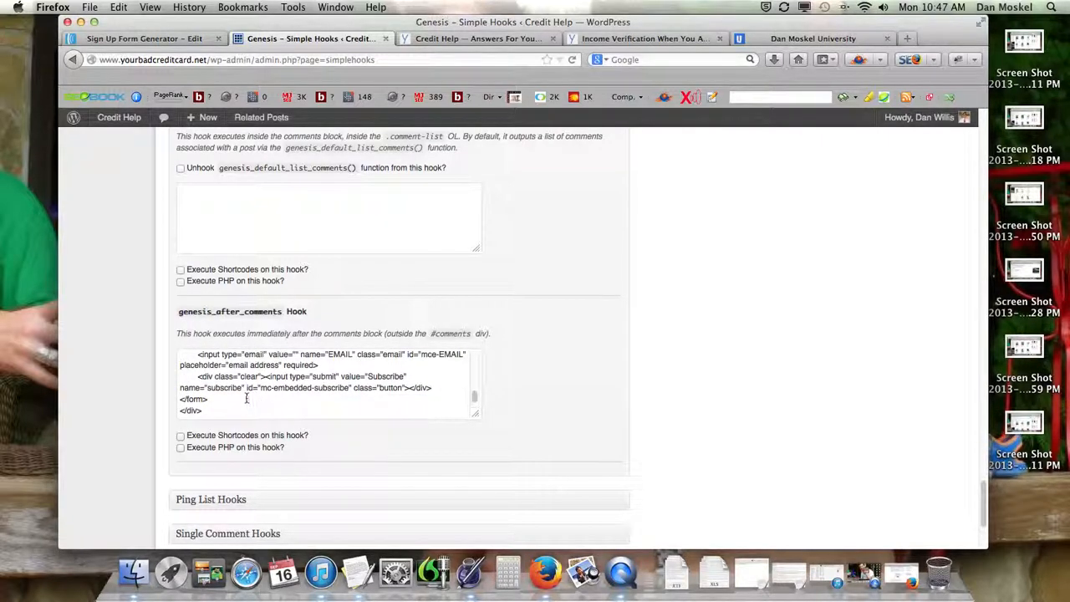
{"action": "scroll", "coordinate": [246, 399], "scroll_direction": "up", "scroll_amount": 10}
Step: Examine the newsletter forms on the live homepage and at the end of the Income Verification post
{"action": "left_click", "coordinate": [423, 46]}
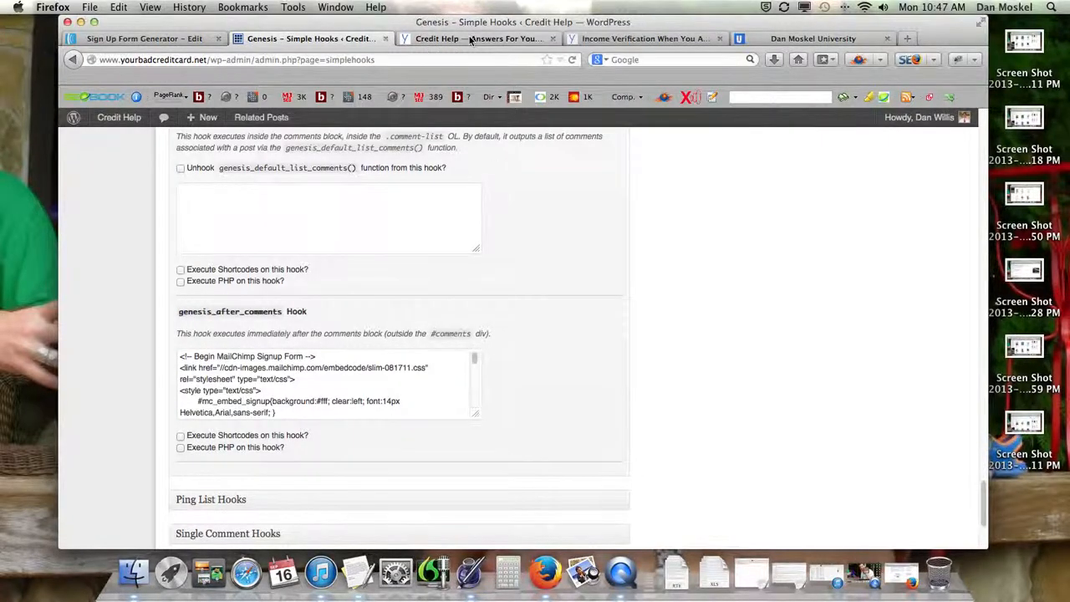
{"action": "scroll", "coordinate": [465, 187], "scroll_direction": "down", "scroll_amount": 3}
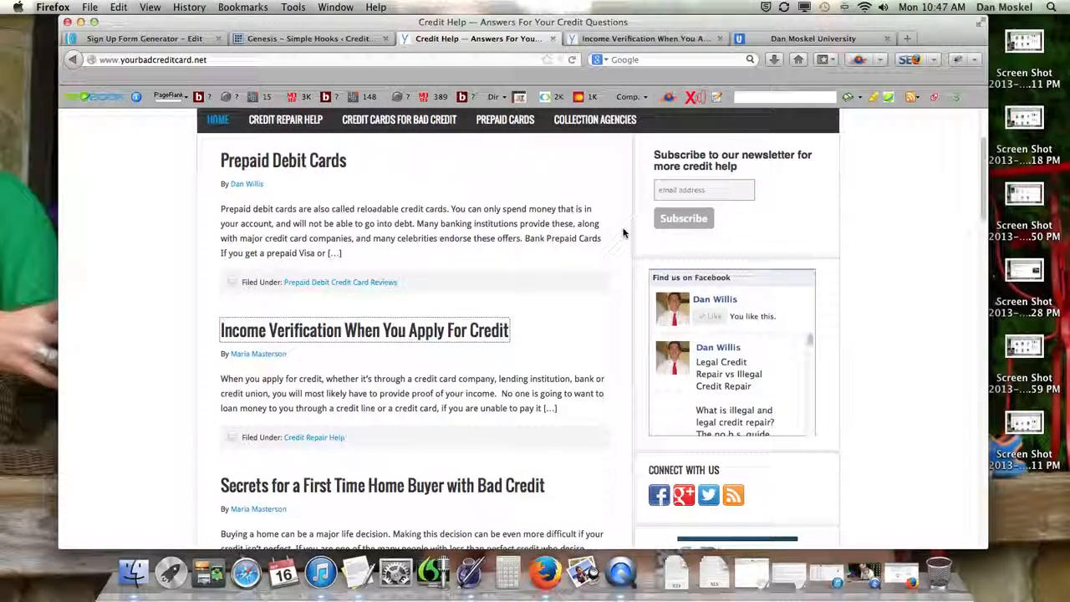
{"action": "left_click", "coordinate": [640, 38]}
{"action": "scroll", "coordinate": [410, 351], "scroll_direction": "down", "scroll_amount": 10}
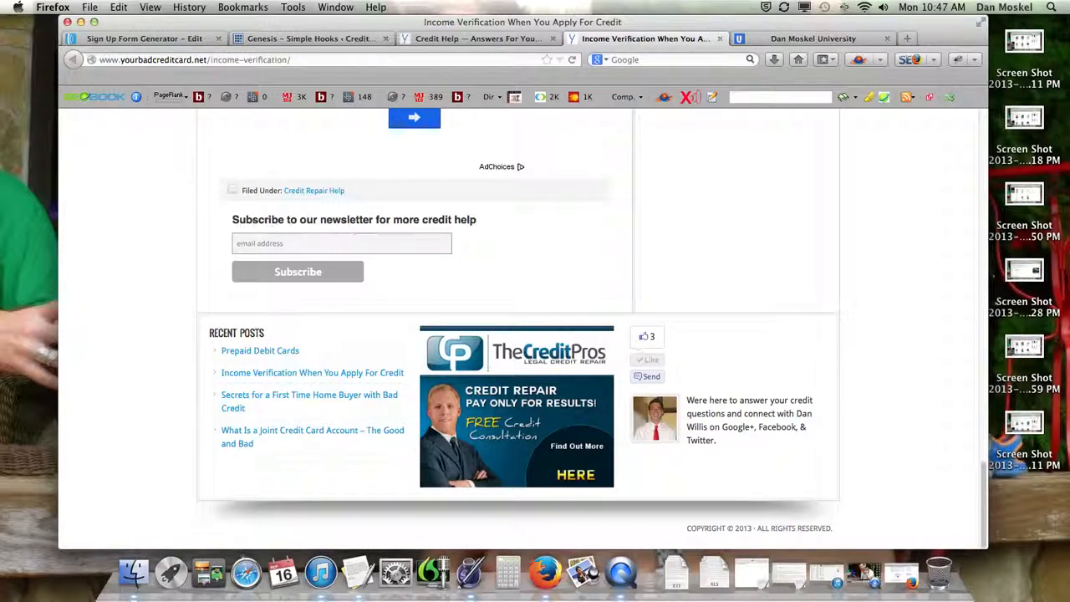
Step: Return to the Simple Hooks settings, delete the MailChimp signup code from the genesis_after_comments hook, and save the settings
{"action": "left_click", "coordinate": [306, 37]}
{"action": "left_click", "coordinate": [317, 356]}
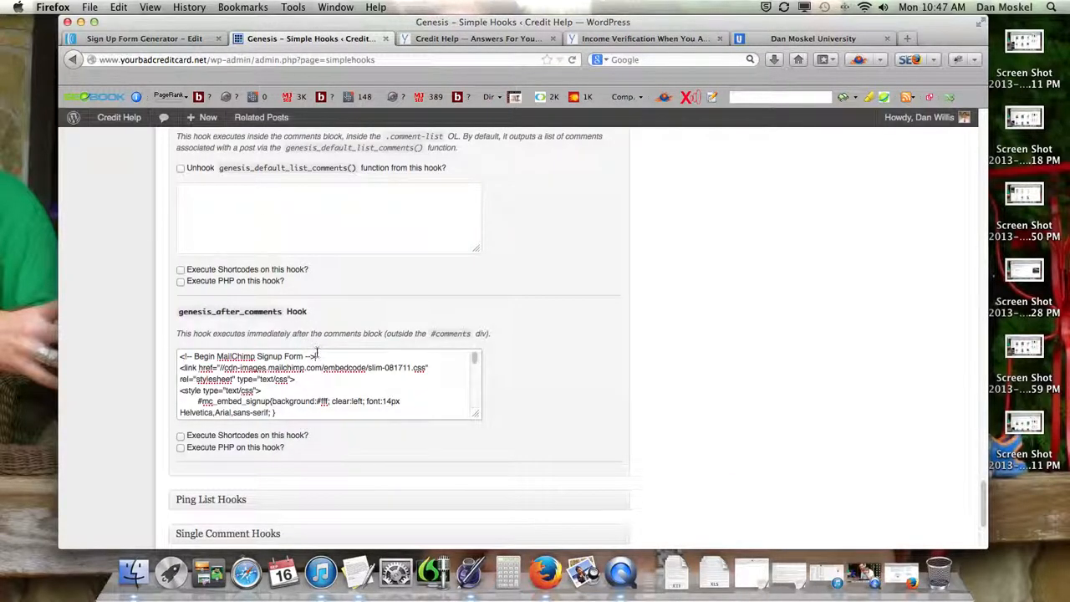
{"action": "key", "text": "super+a"}
{"action": "key", "text": "BackSpace"}
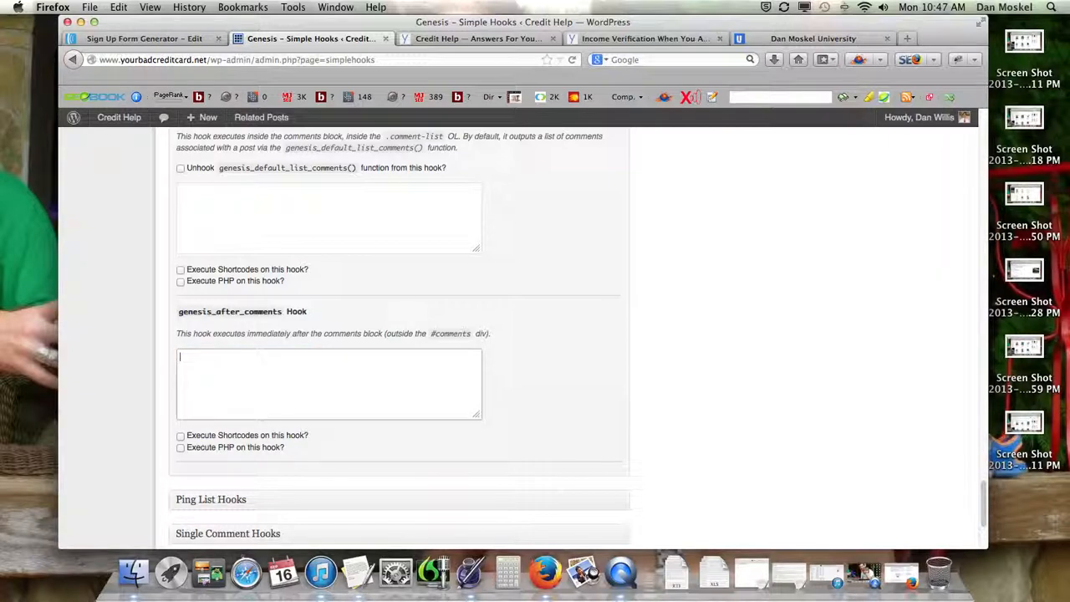
{"action": "scroll", "coordinate": [543, 389], "scroll_direction": "down", "scroll_amount": 2}
{"action": "scroll", "coordinate": [544, 389], "scroll_direction": "down", "scroll_amount": 2}
{"action": "left_click", "coordinate": [532, 483]}
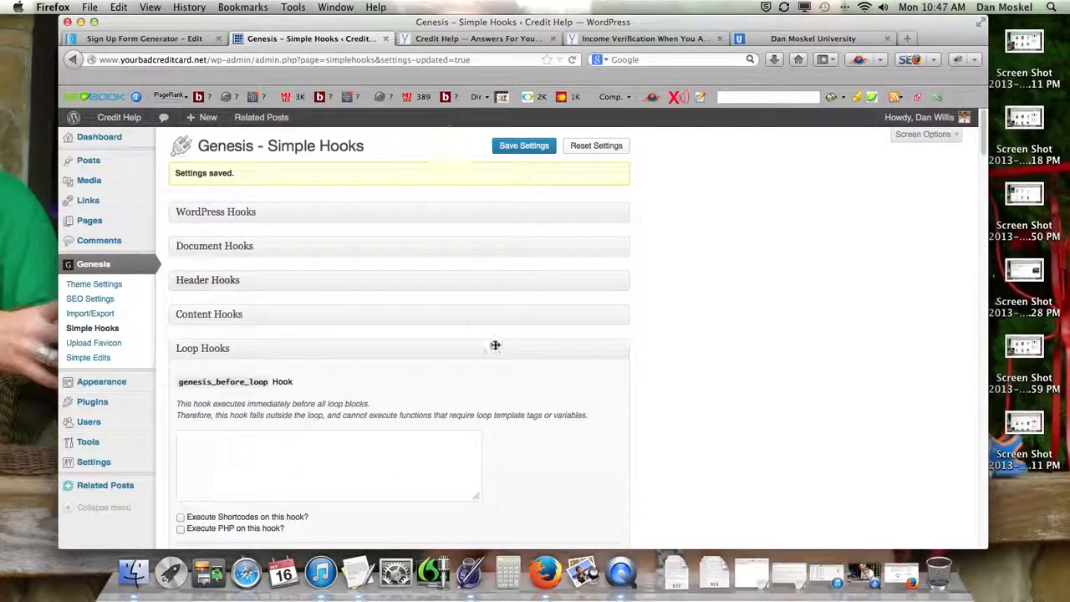
{"action": "scroll", "coordinate": [501, 359], "scroll_direction": "down", "scroll_amount": 10}
{"action": "scroll", "coordinate": [510, 373], "scroll_direction": "down", "scroll_amount": 8}
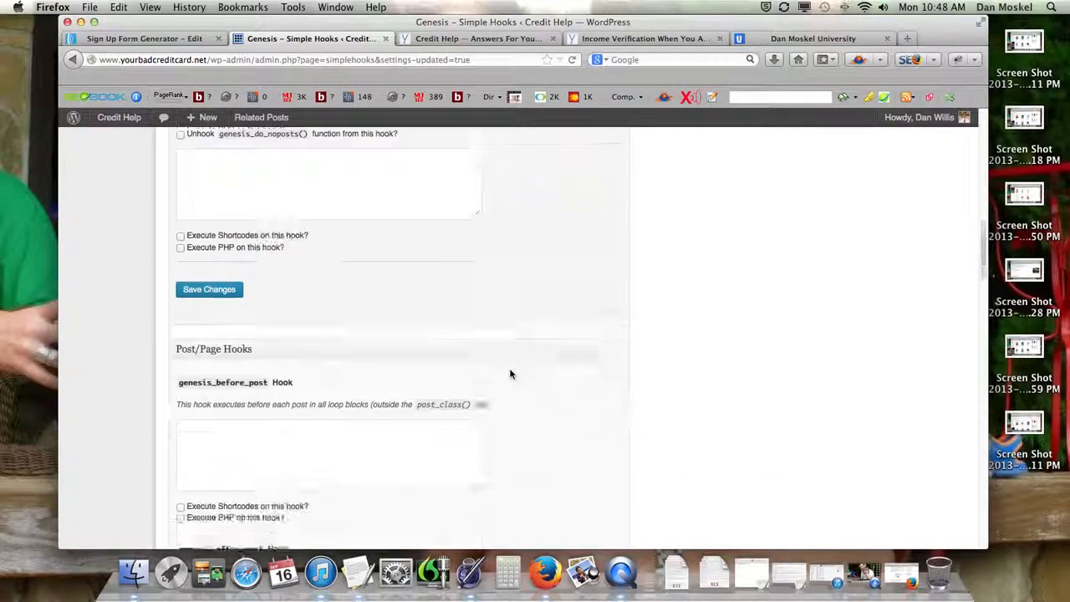
{"action": "left_click", "coordinate": [286, 324]}
{"action": "type", "text": "<script type=\"text/javascript\" src=\"http://forms.aweber.com/form/94/1503905594.js\"></script>"}
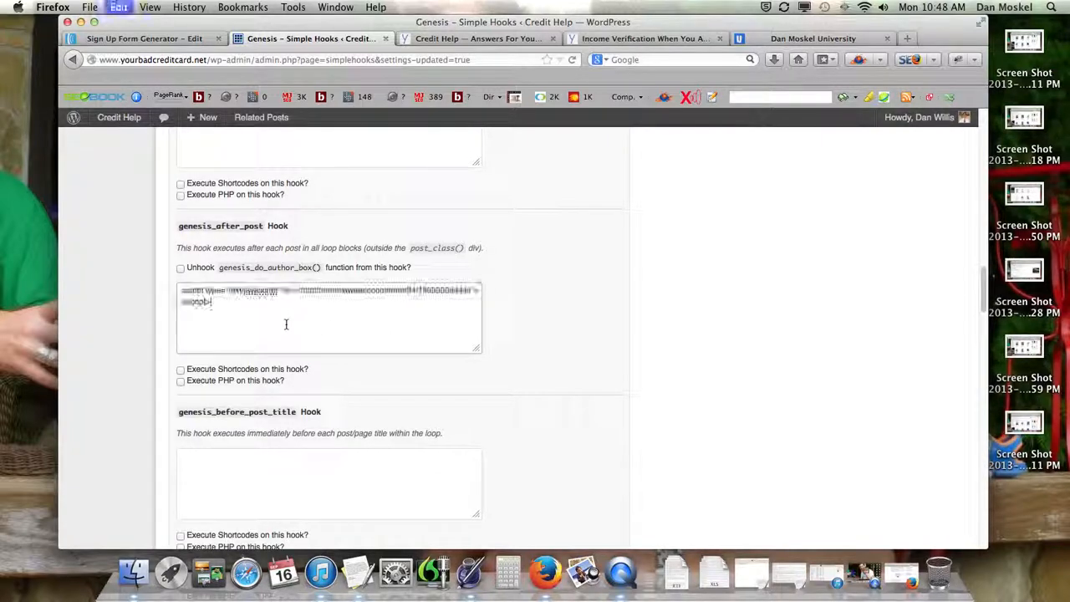
{"action": "scroll", "coordinate": [527, 335], "scroll_direction": "down", "scroll_amount": 3}
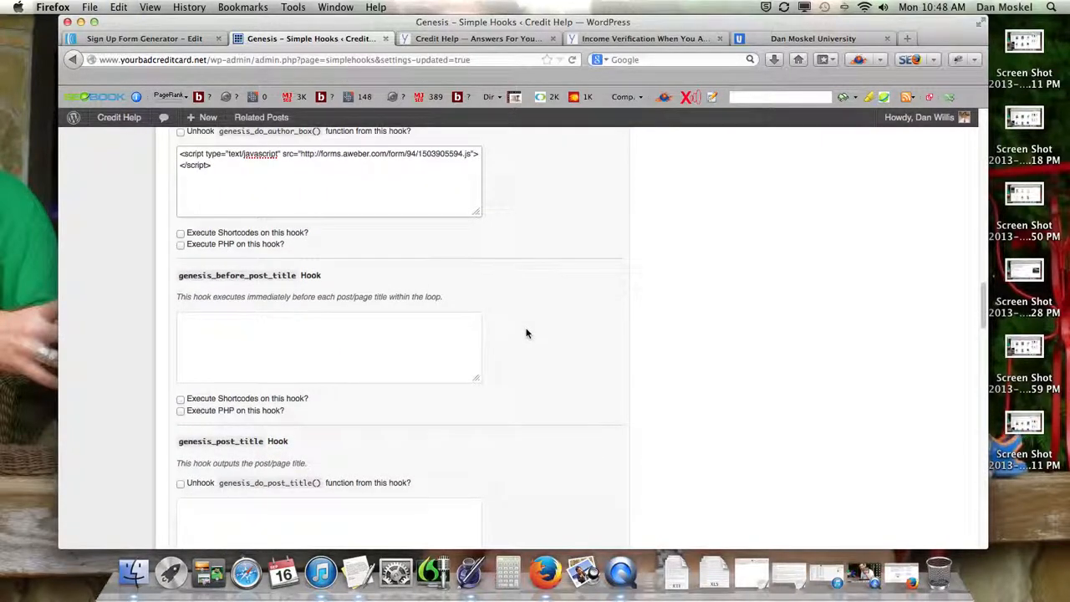
{"action": "scroll", "coordinate": [527, 333], "scroll_direction": "down", "scroll_amount": 10}
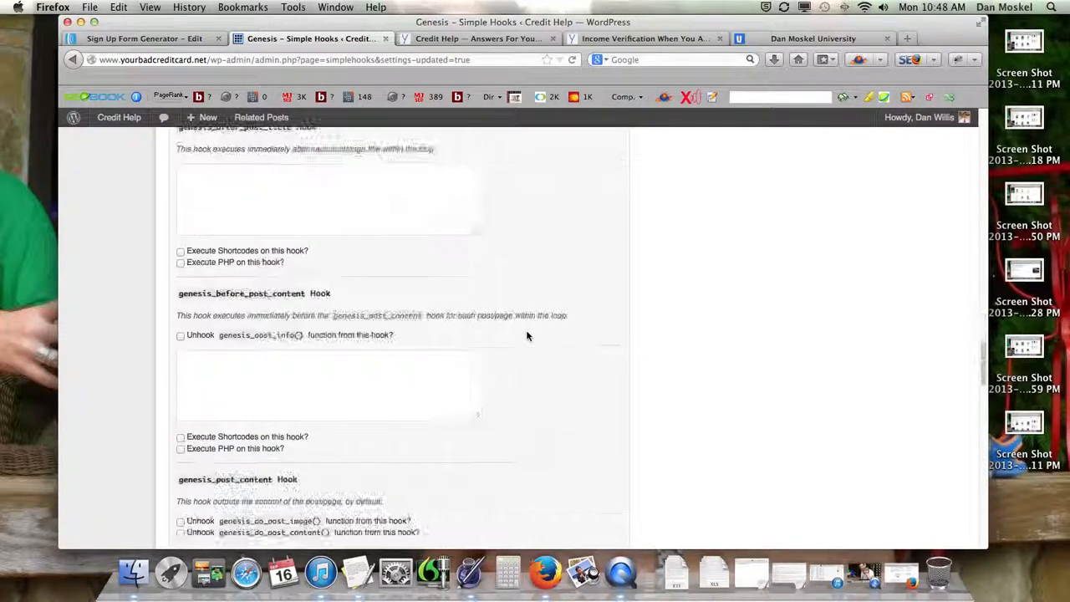
{"action": "scroll", "coordinate": [527, 338], "scroll_direction": "down", "scroll_amount": 10}
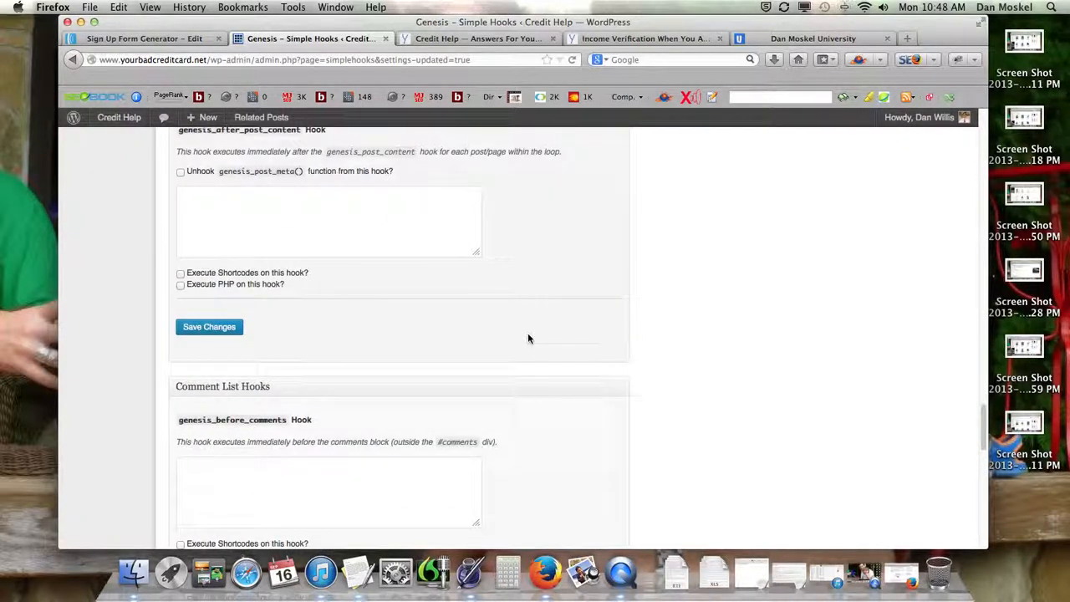
{"action": "scroll", "coordinate": [526, 335], "scroll_direction": "down", "scroll_amount": 5}
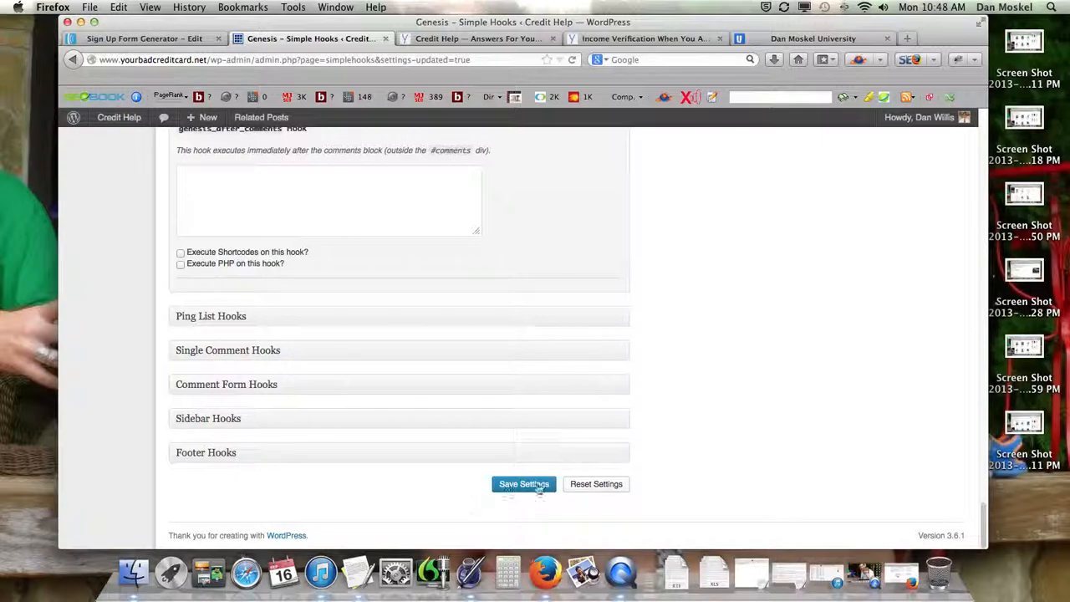
{"action": "left_click", "coordinate": [538, 488]}
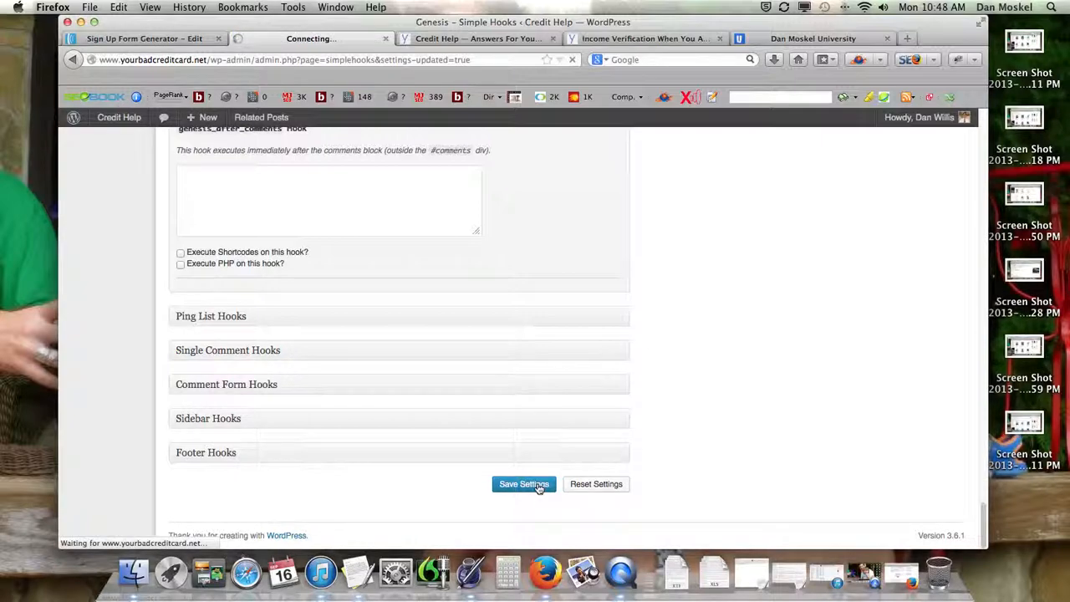
Step: From the live Credit Help homepage, open the "How Many Credit Cards Should You Have?" post in a new tab and switch to it
{"action": "left_click", "coordinate": [487, 39]}
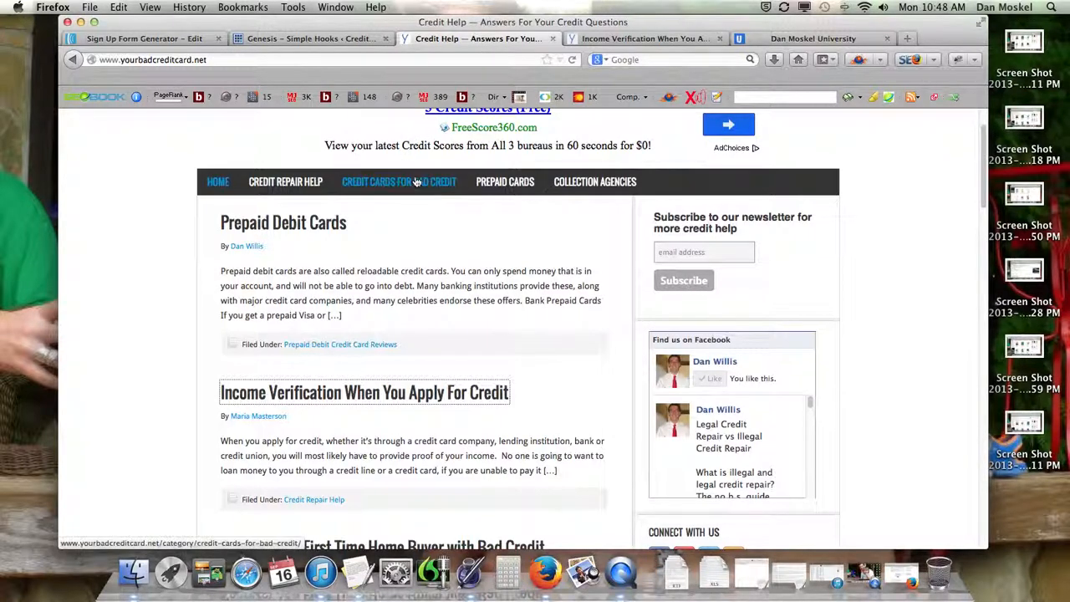
{"action": "scroll", "coordinate": [373, 399], "scroll_direction": "down", "scroll_amount": 10}
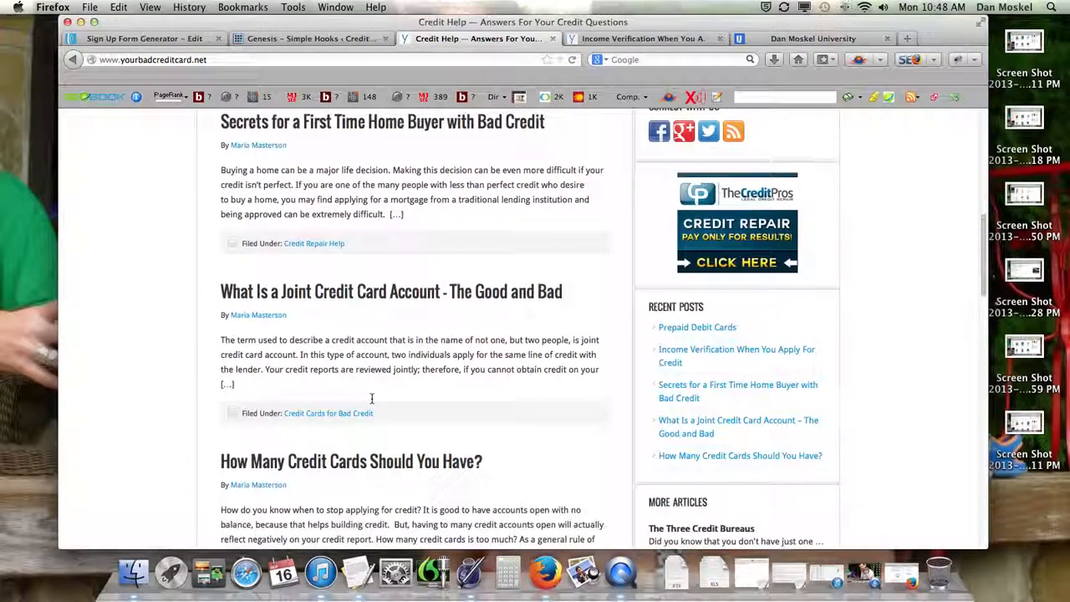
{"action": "scroll", "coordinate": [371, 399], "scroll_direction": "down", "scroll_amount": 3}
{"action": "right_click", "coordinate": [395, 355]}
{"action": "left_click", "coordinate": [417, 371]}
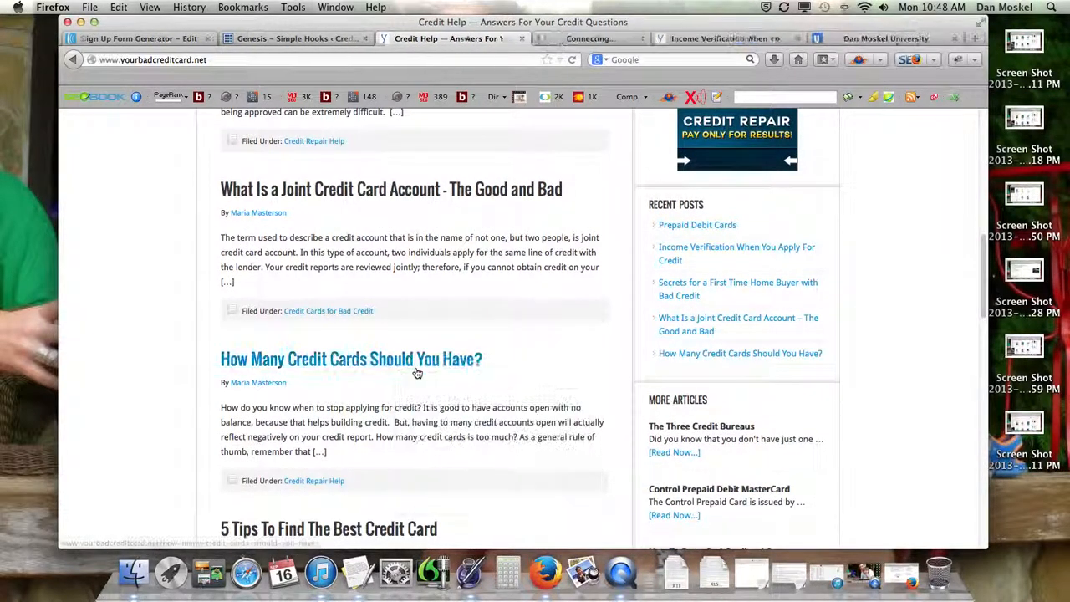
{"action": "left_click", "coordinate": [594, 38]}
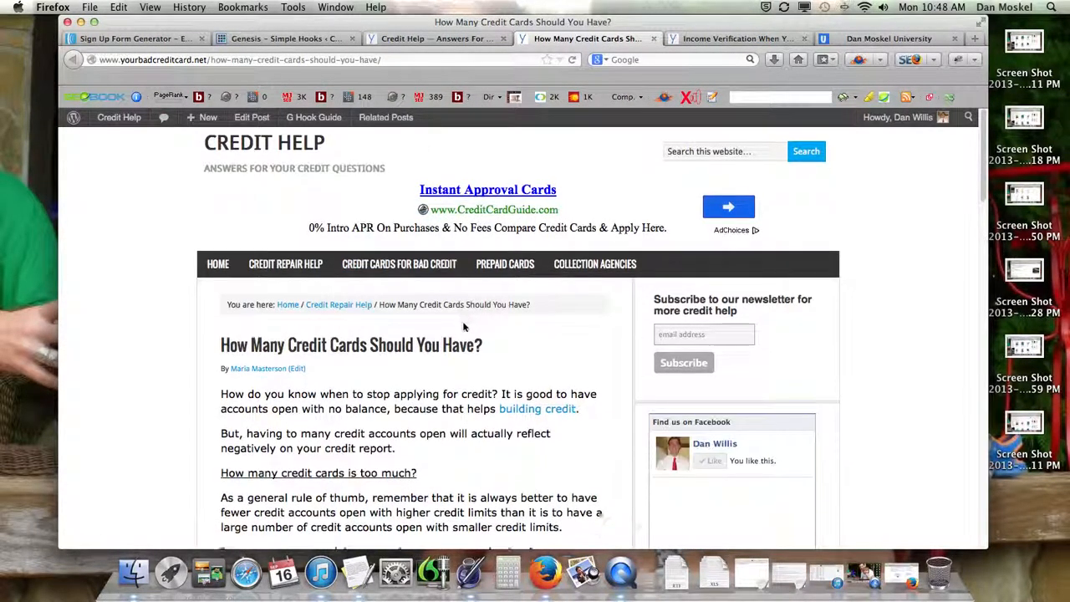
Step: Examine the sign-up form at the end of the post and its placement relative to the surrounding content
{"action": "scroll", "coordinate": [464, 326], "scroll_direction": "down", "scroll_amount": 15}
{"action": "scroll", "coordinate": [461, 322], "scroll_direction": "down", "scroll_amount": 5}
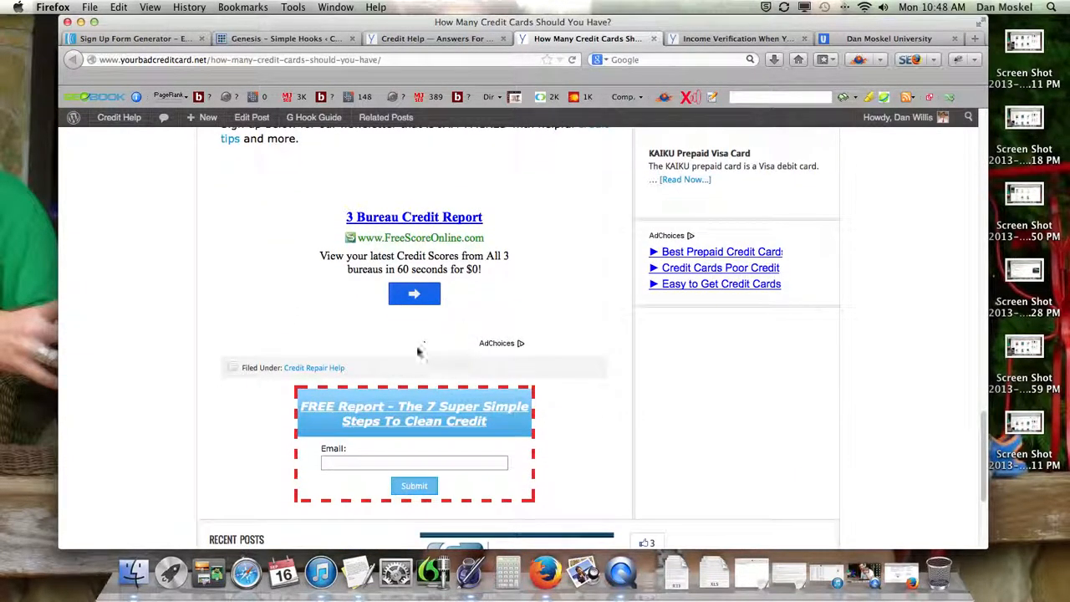
{"action": "scroll", "coordinate": [408, 430], "scroll_direction": "down", "scroll_amount": 3}
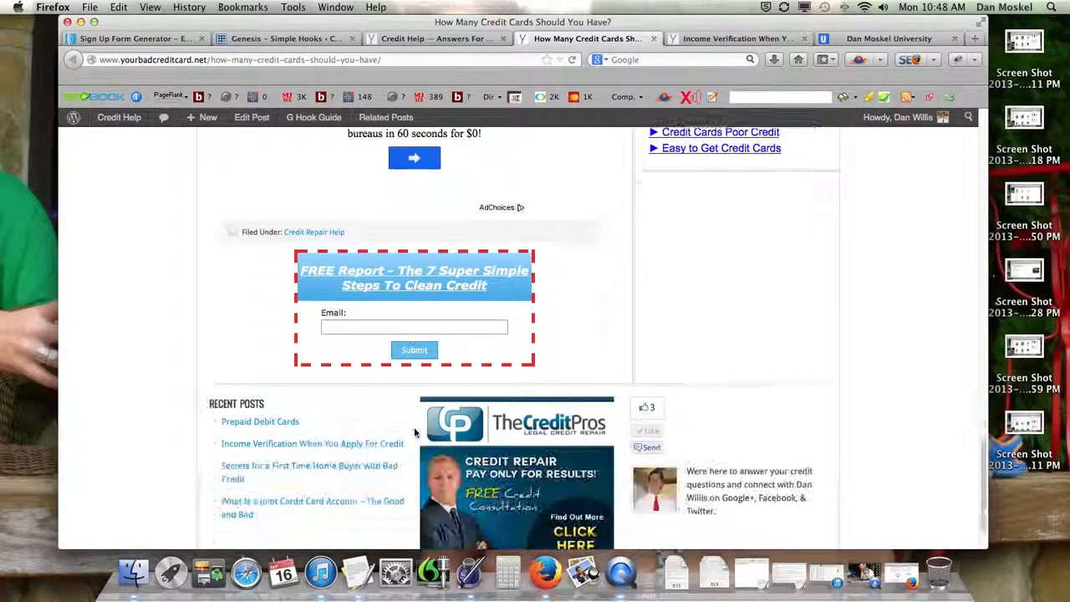
{"action": "scroll", "coordinate": [429, 305], "scroll_direction": "up", "scroll_amount": 6}
{"action": "scroll", "coordinate": [430, 305], "scroll_direction": "down", "scroll_amount": 5}
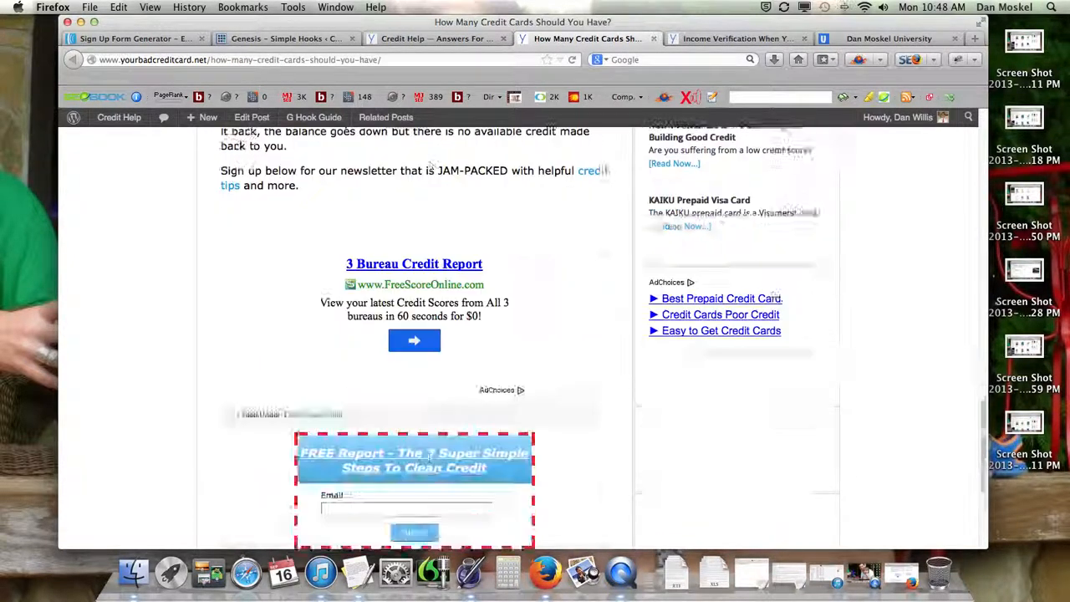
{"action": "scroll", "coordinate": [429, 305], "scroll_direction": "up", "scroll_amount": 3}
{"action": "scroll", "coordinate": [430, 304], "scroll_direction": "down", "scroll_amount": 1}
{"action": "scroll", "coordinate": [430, 305], "scroll_direction": "down", "scroll_amount": 3}
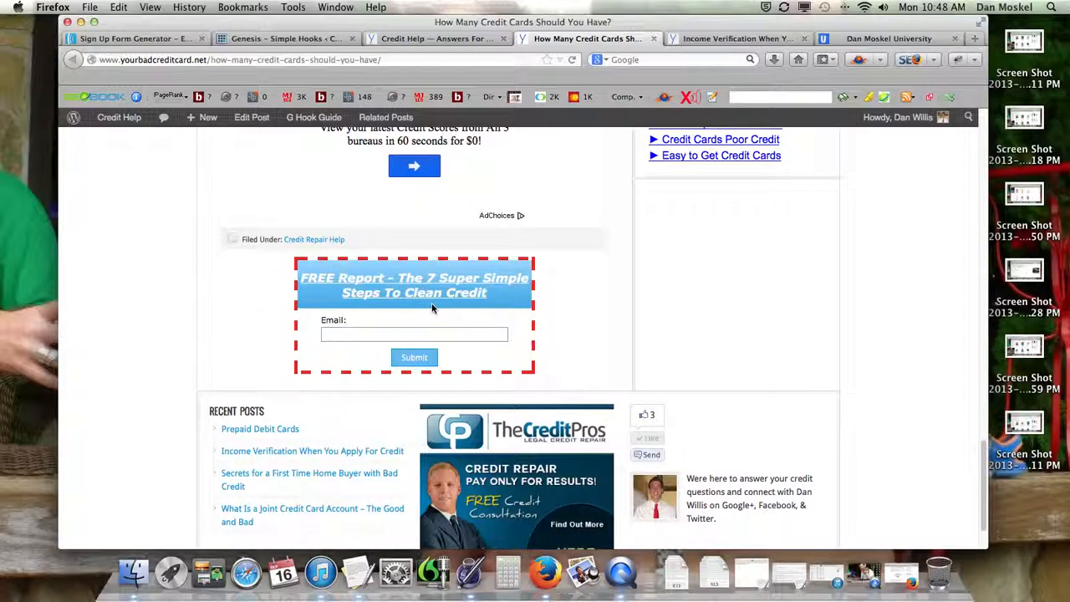
{"action": "scroll", "coordinate": [431, 304], "scroll_direction": "up", "scroll_amount": 3}
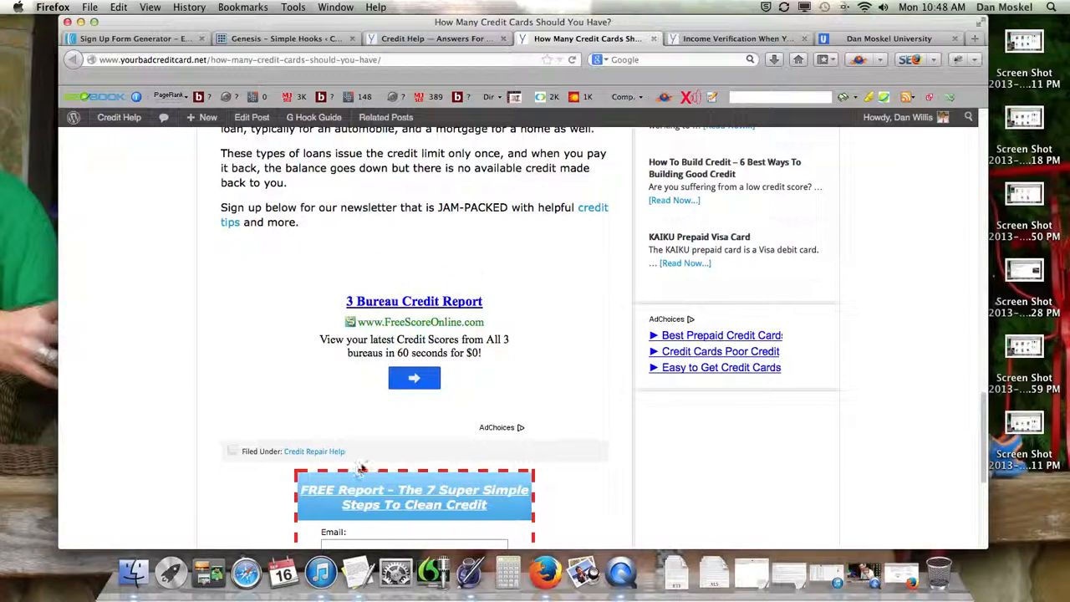
{"action": "scroll", "coordinate": [362, 468], "scroll_direction": "down", "scroll_amount": 3}
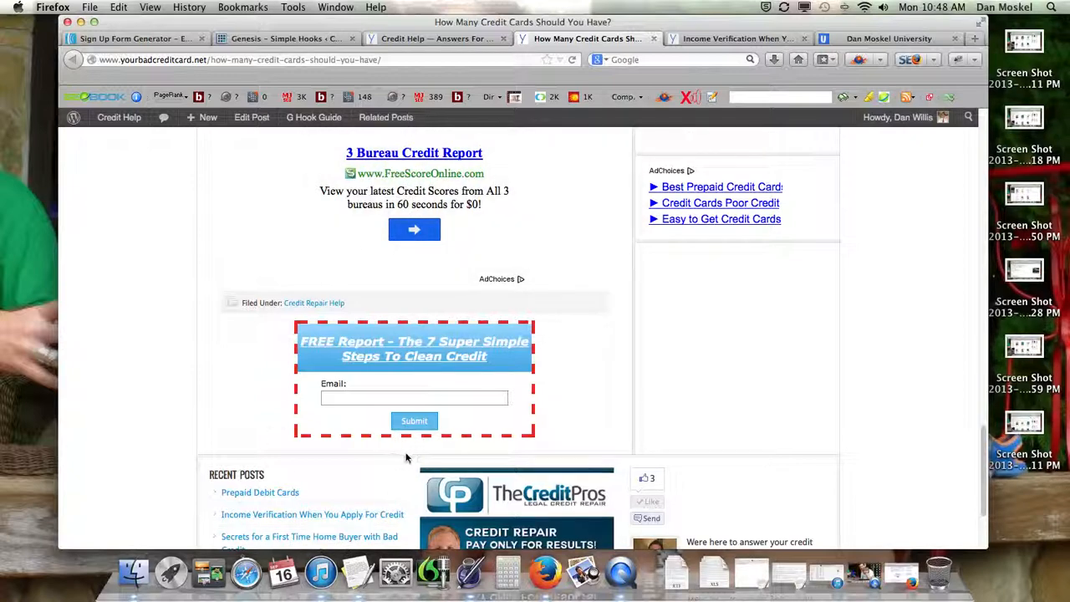
{"action": "scroll", "coordinate": [366, 449], "scroll_direction": "up", "scroll_amount": 2}
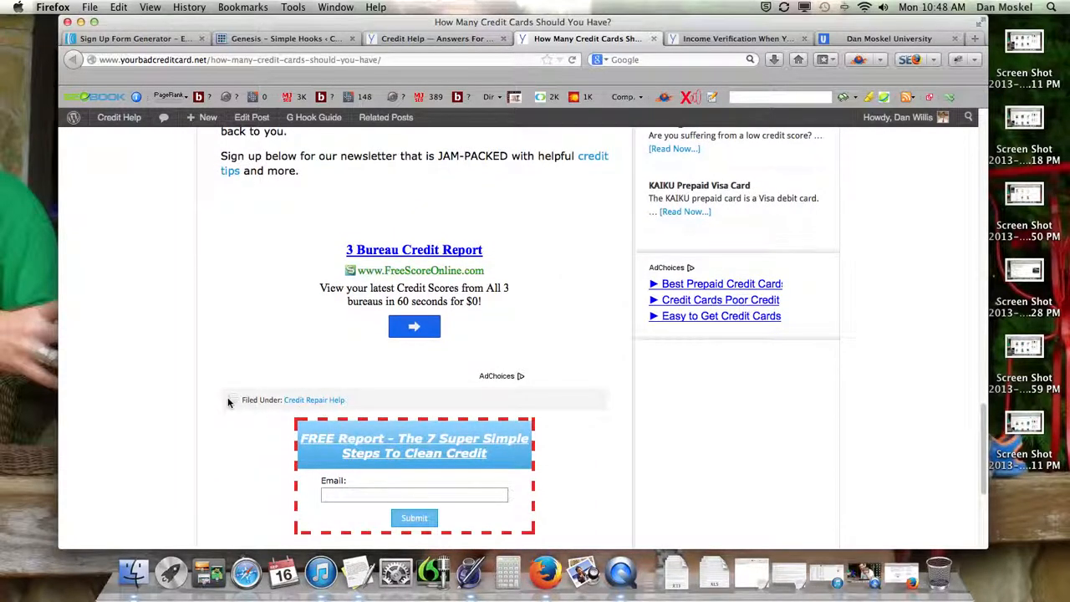
Step: Switch to the homepage of the already opened university blog
{"action": "left_click", "coordinate": [866, 39]}
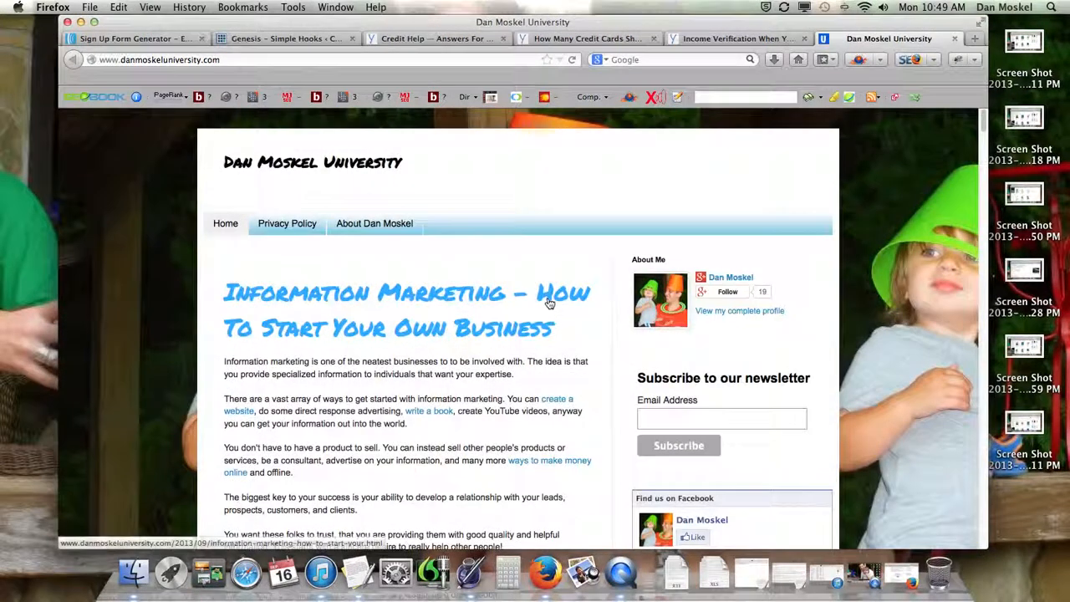